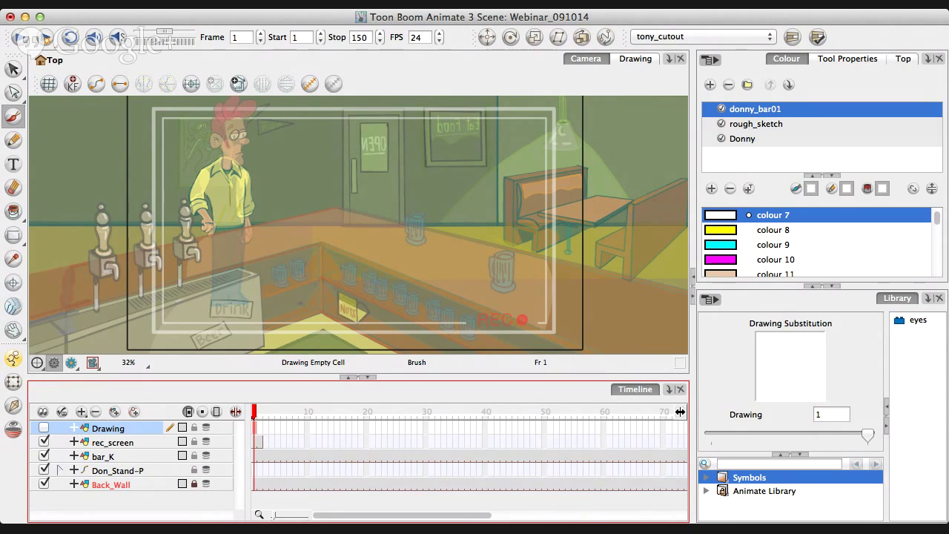
# Delete the empty Drawing layer from the timeline and turn on the visibility of the rec_screen layer.
pyautogui.click(355, 222)
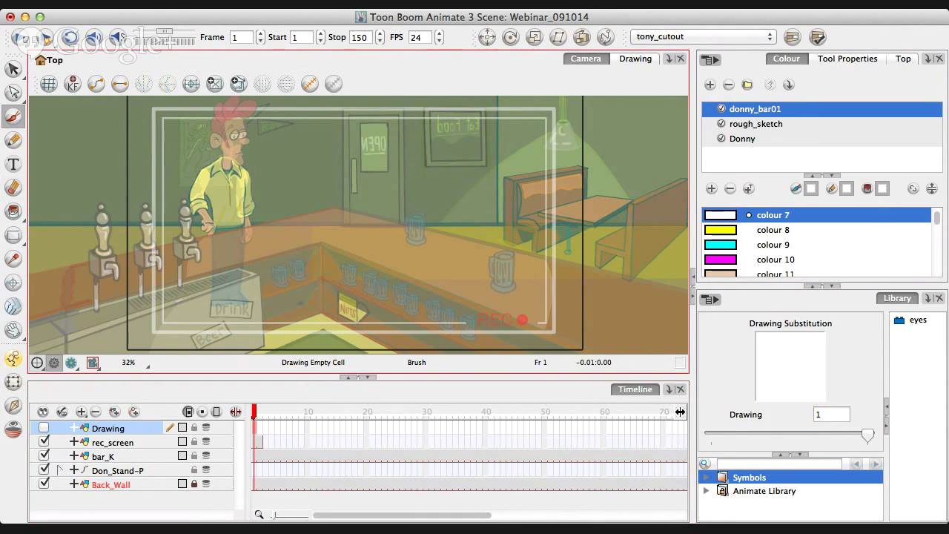
pyautogui.hotkey('alt', 's')
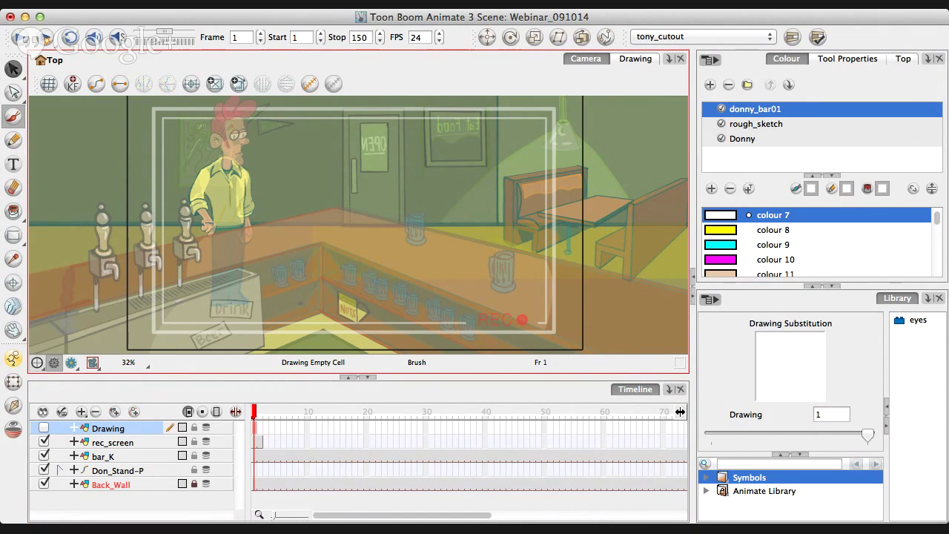
pyautogui.hotkey('alt', 's')
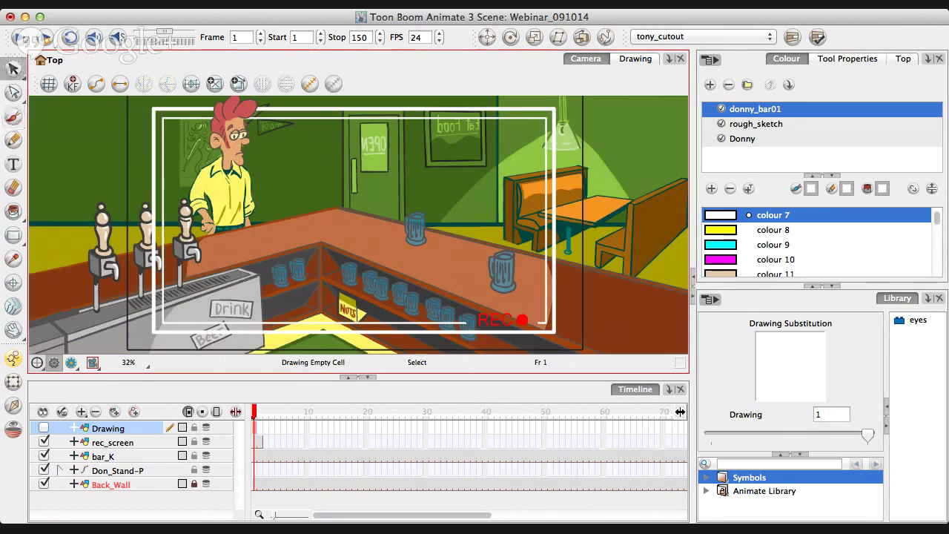
pyautogui.click(680, 411)
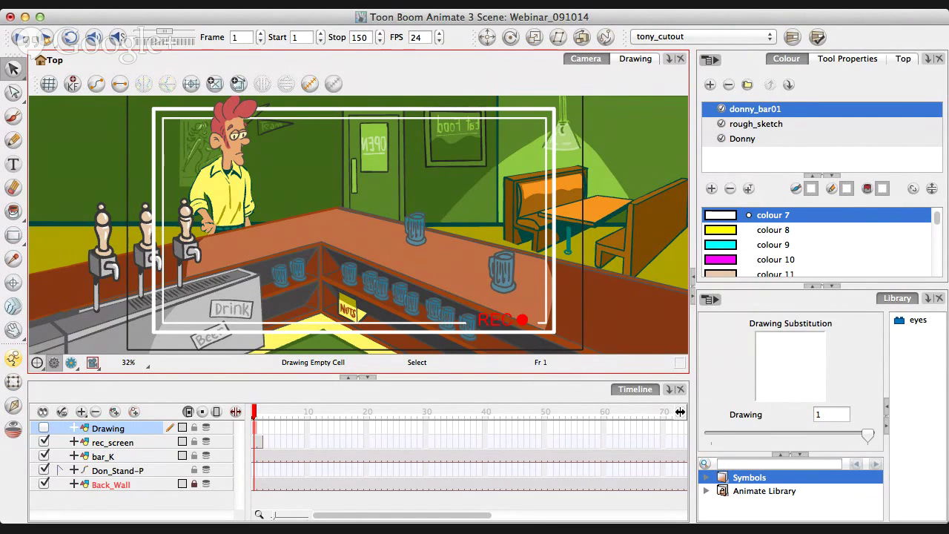
pyautogui.click(680, 412)
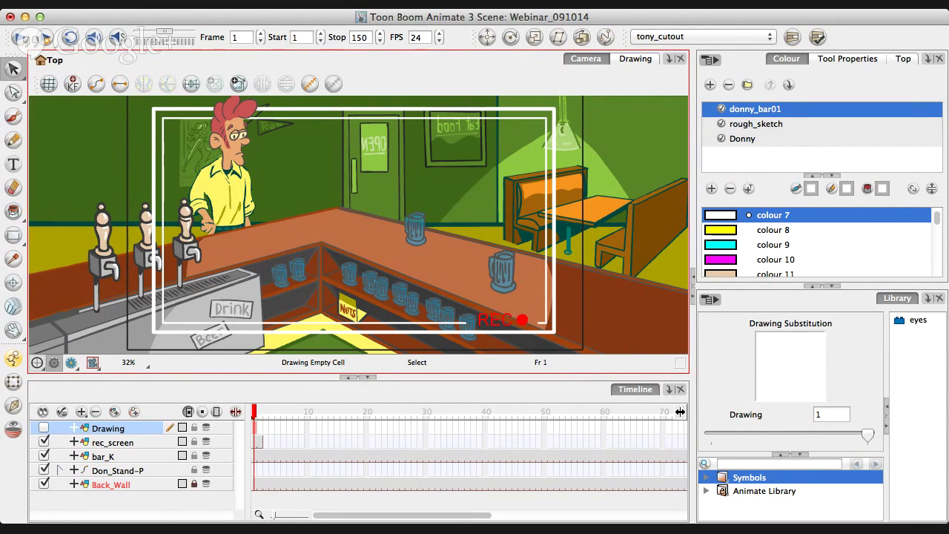
pyautogui.press('Delete')
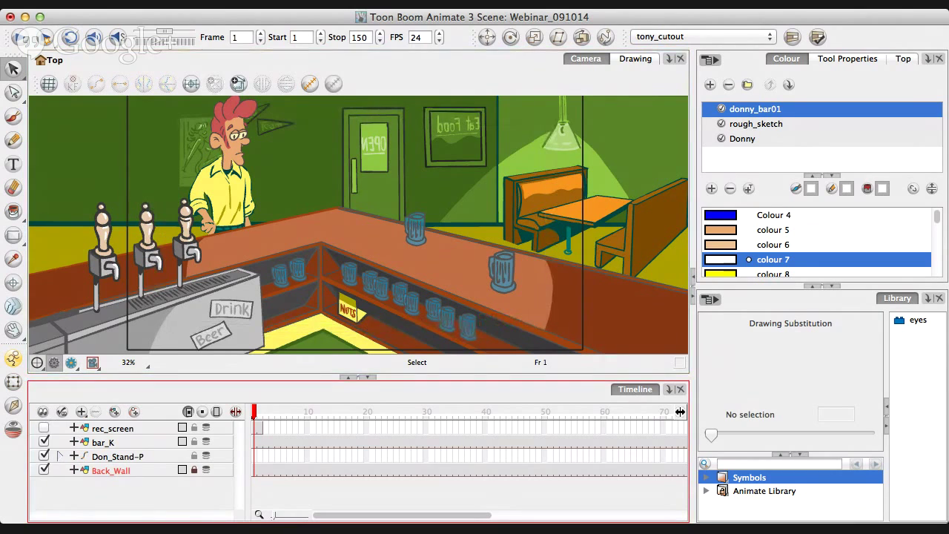
pyautogui.click(113, 429)
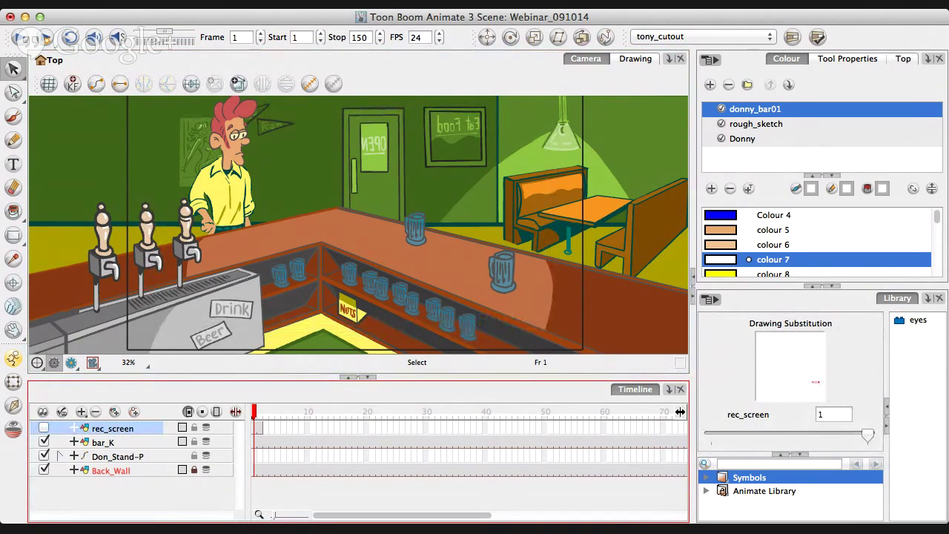
pyautogui.click(44, 428)
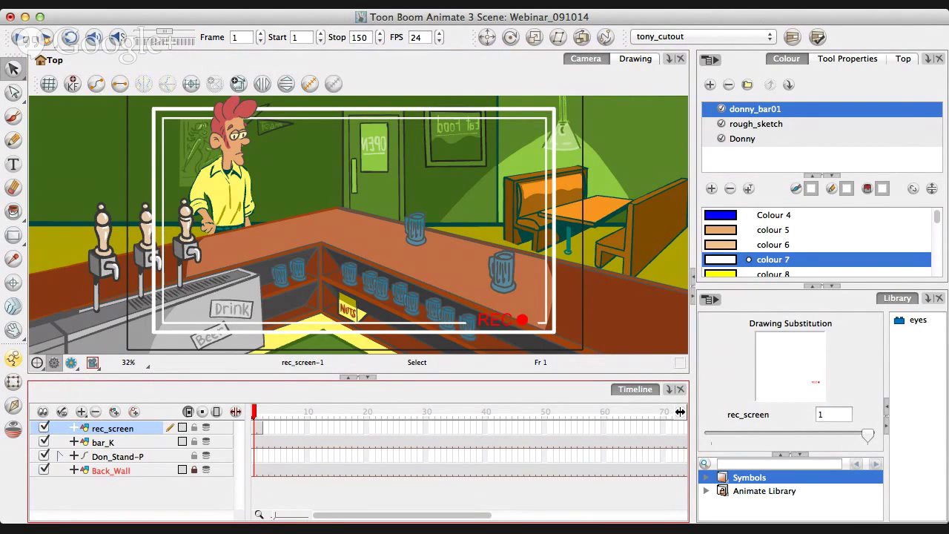
# Check what each layer contains by toggling bar_K and Don_Stand-P off and on and looking through the Don_Stand-P hierarchy.
pyautogui.click(44, 441)
pyautogui.click(44, 442)
pyautogui.click(44, 456)
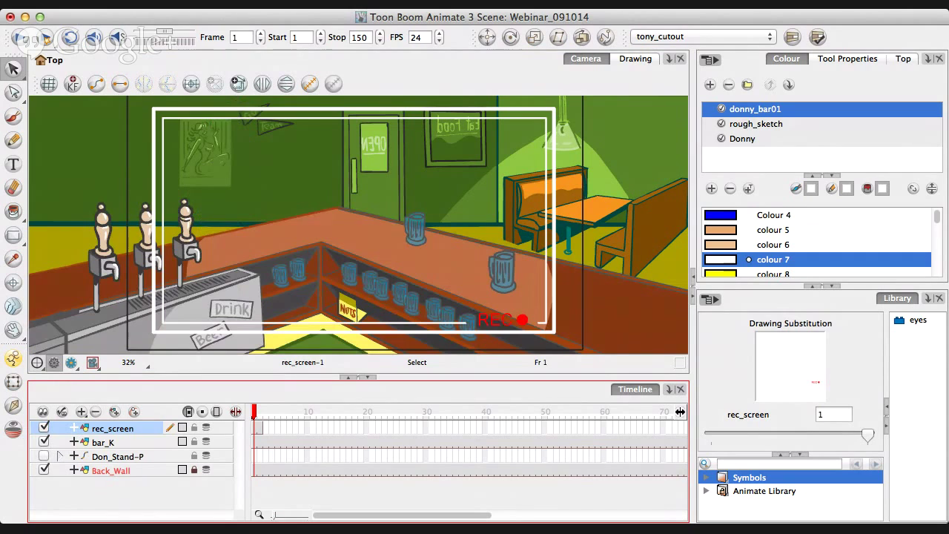
pyautogui.click(44, 456)
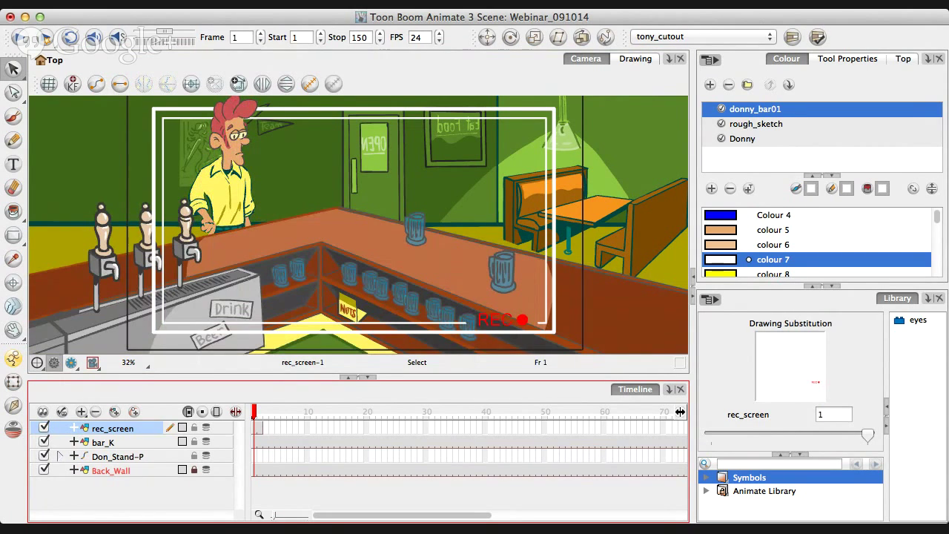
pyautogui.click(60, 456)
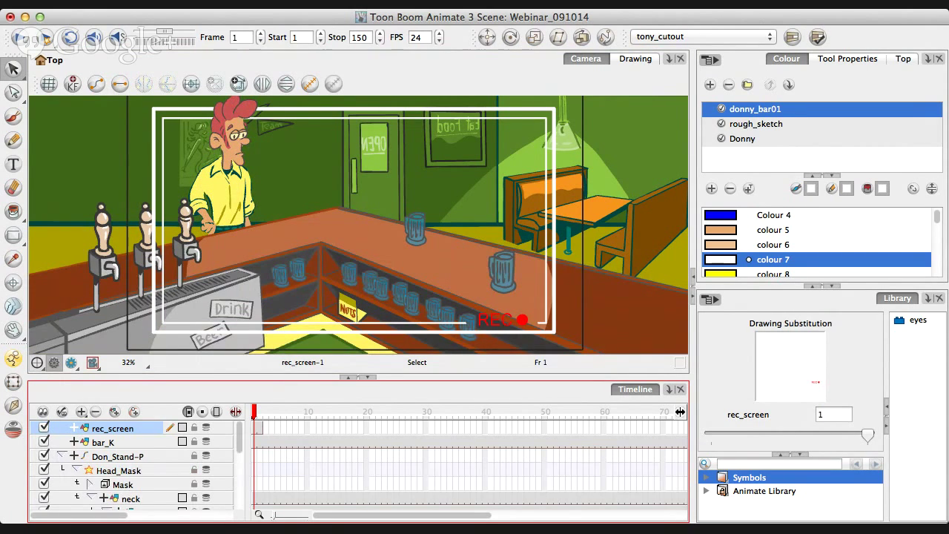
pyautogui.scroll(-2, 680, 412)
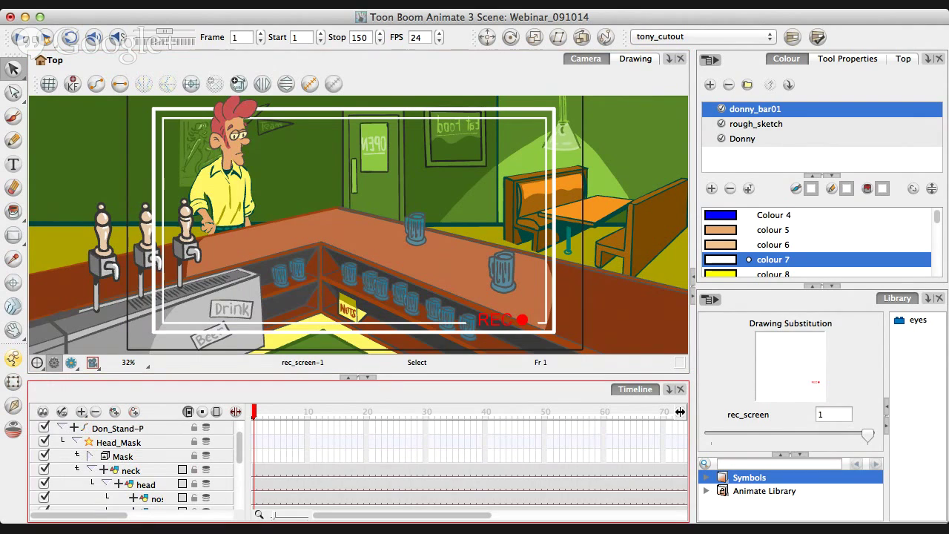
pyautogui.click(63, 427)
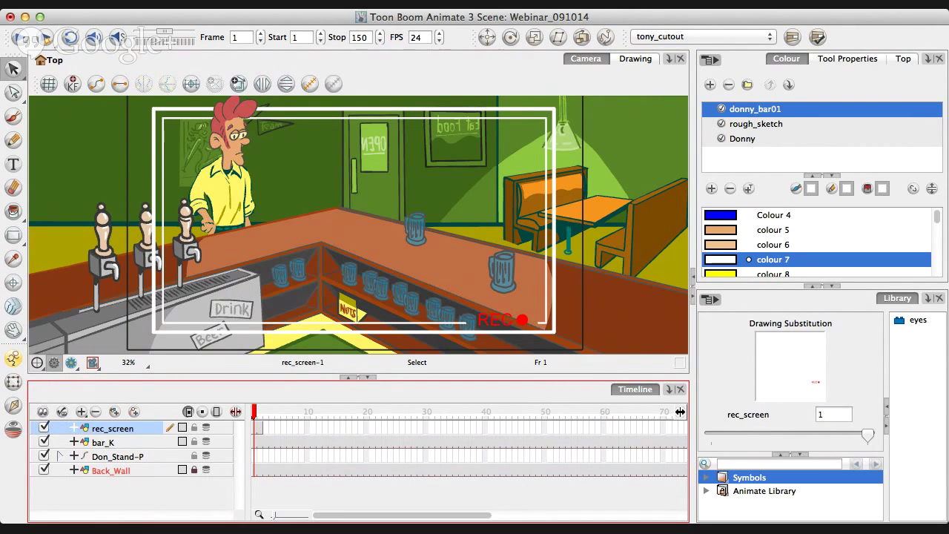
pyautogui.click(111, 471)
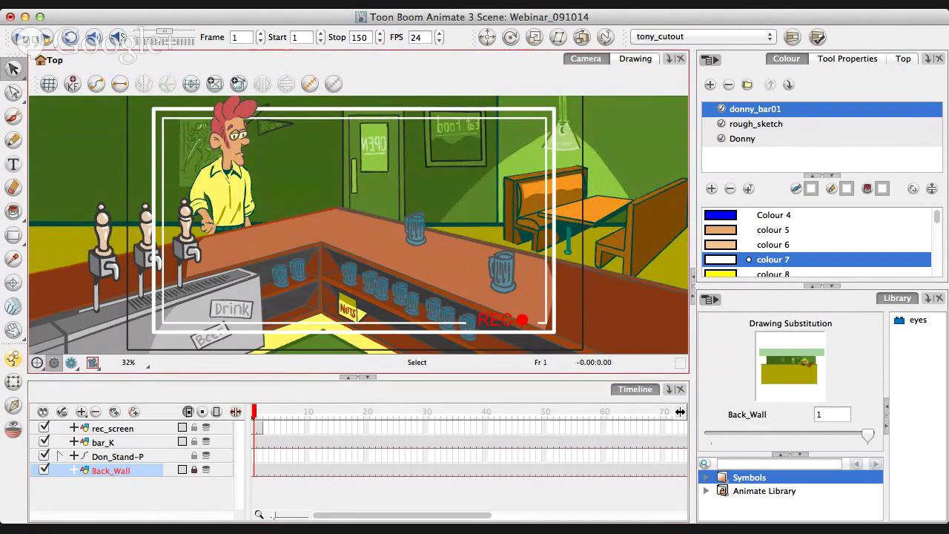
# Select the rec_screen layer and examine the red-haired character up close in the camera view.
pyautogui.click(112, 429)
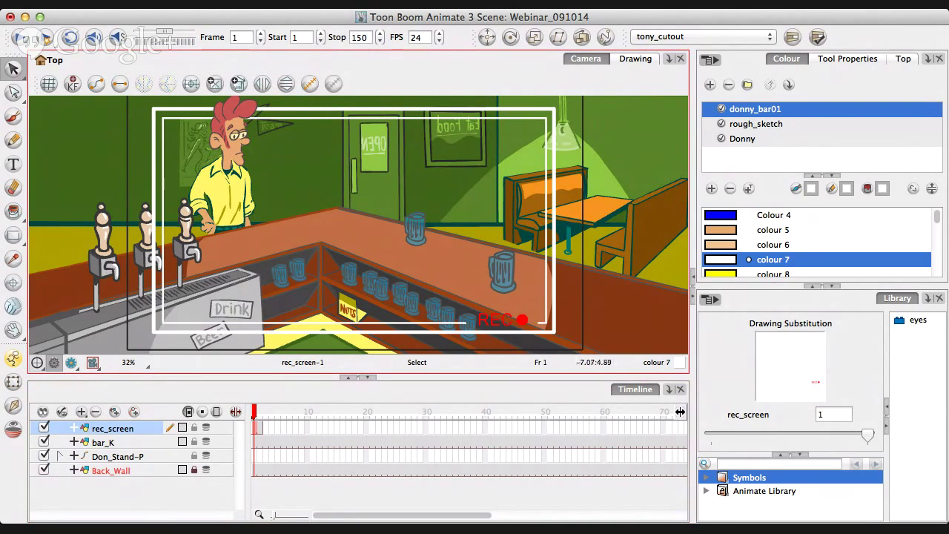
pyautogui.scroll(4, 245, 148)
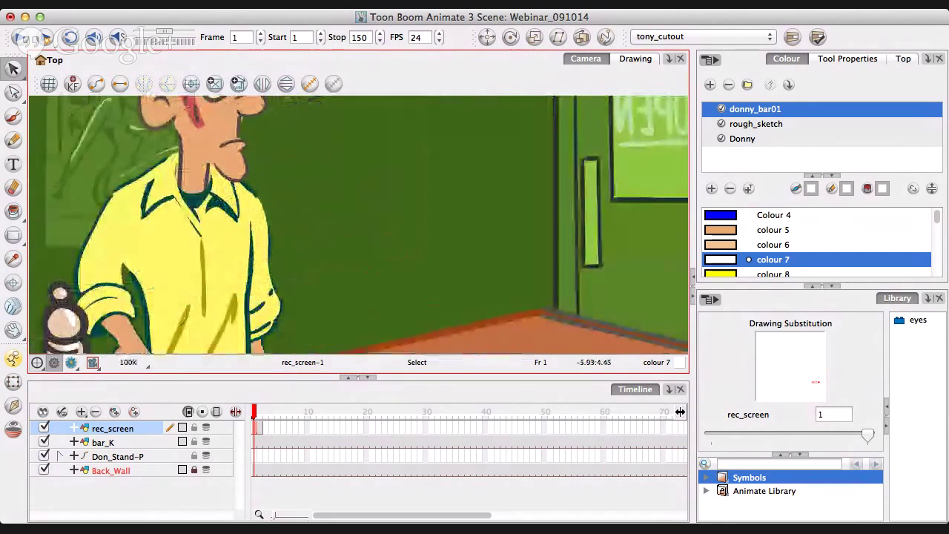
pyautogui.moveTo(238, 148); pyautogui.dragTo(291, 339)
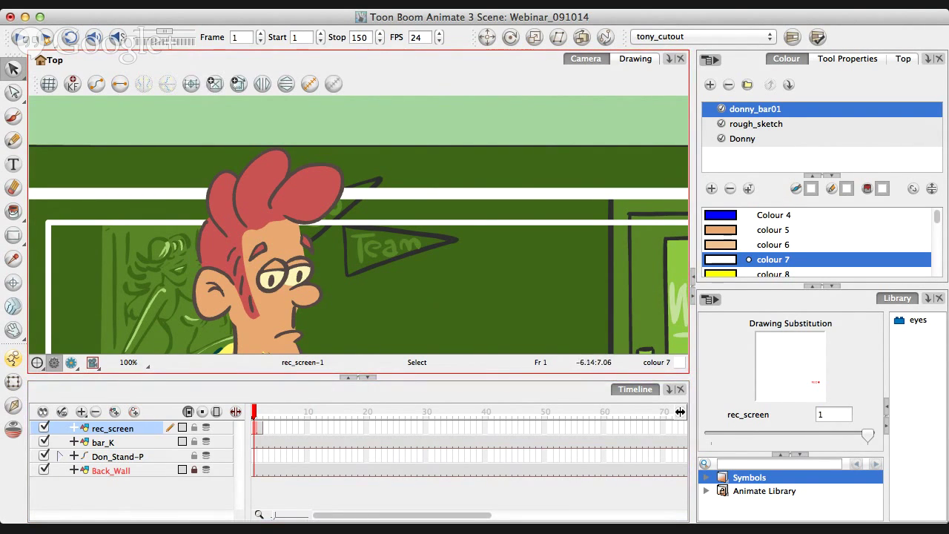
pyautogui.scroll(-2, 312, 252)
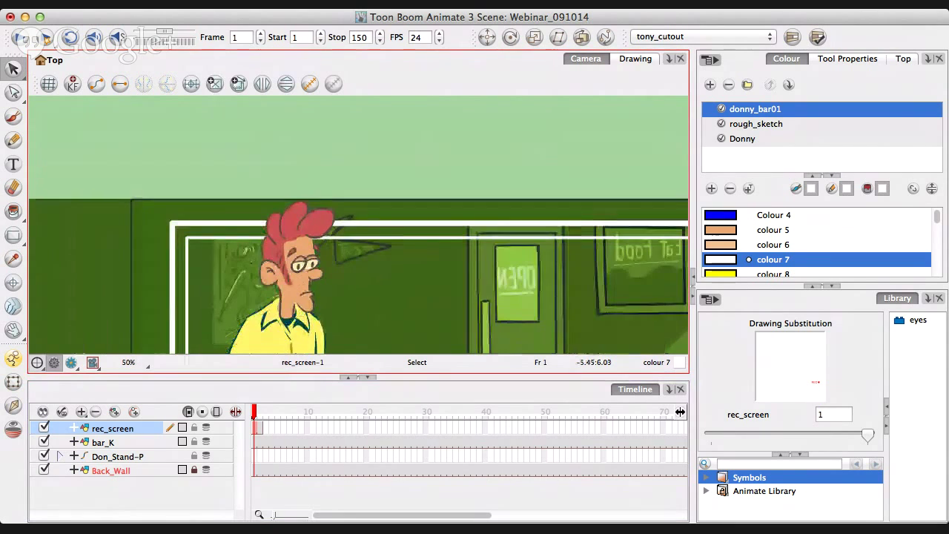
pyautogui.scroll(-4, 356, 238)
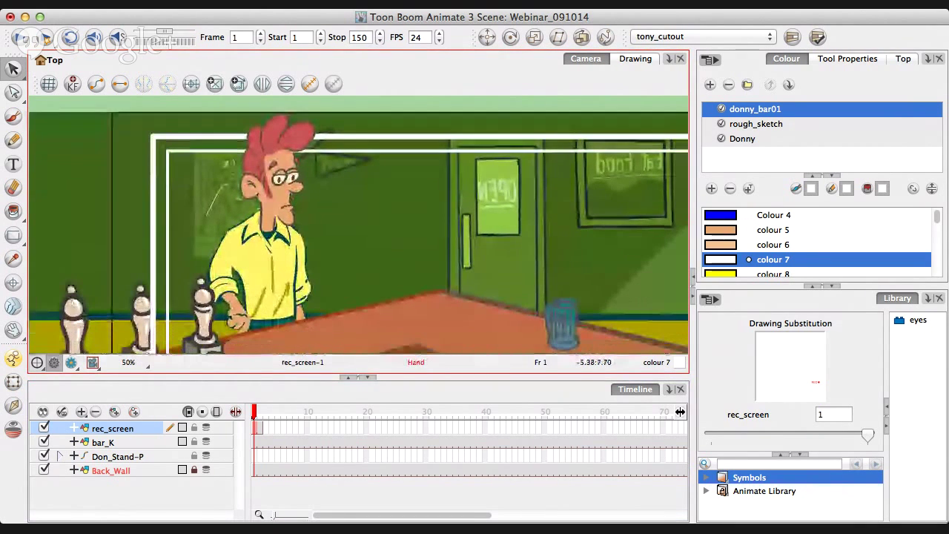
pyautogui.click(680, 412)
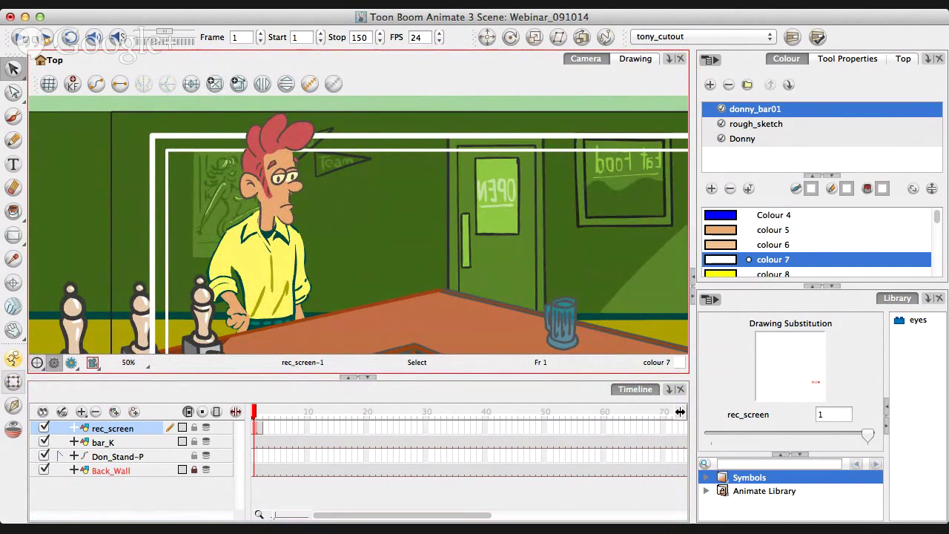
# Rotate the character's hair_2 piece slightly with the Transform tool and deselect it.
pyautogui.hotkey('shift', 't')
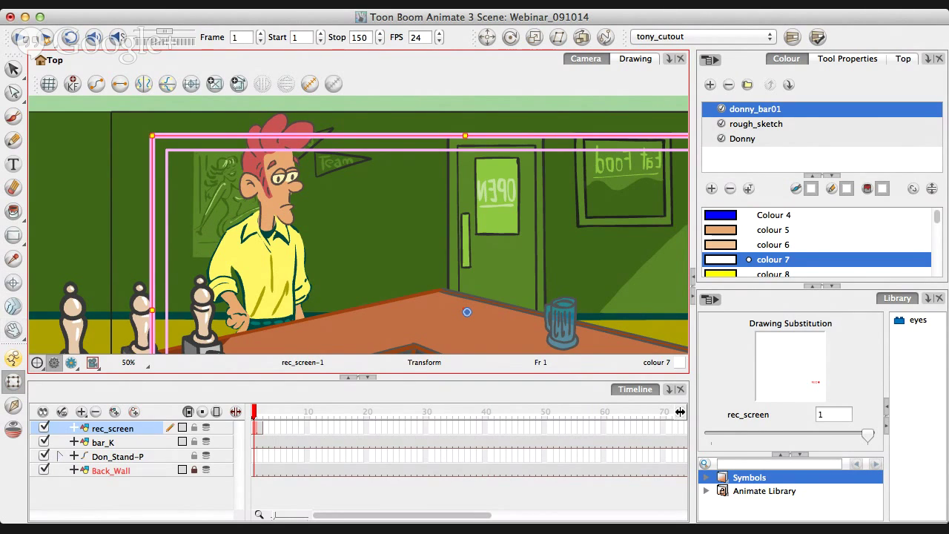
pyautogui.click(282, 134)
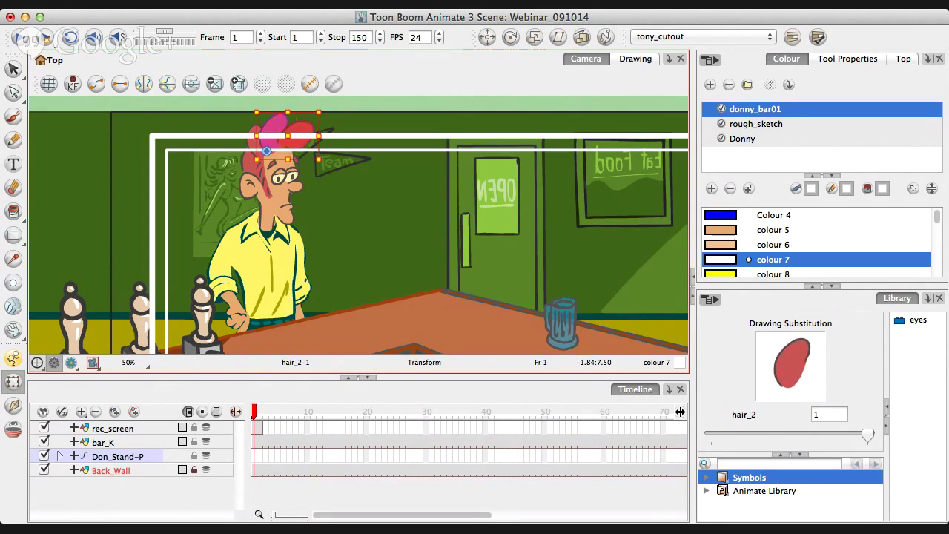
pyautogui.click(274, 130)
pyautogui.moveTo(347, 150); pyautogui.dragTo(357, 144)
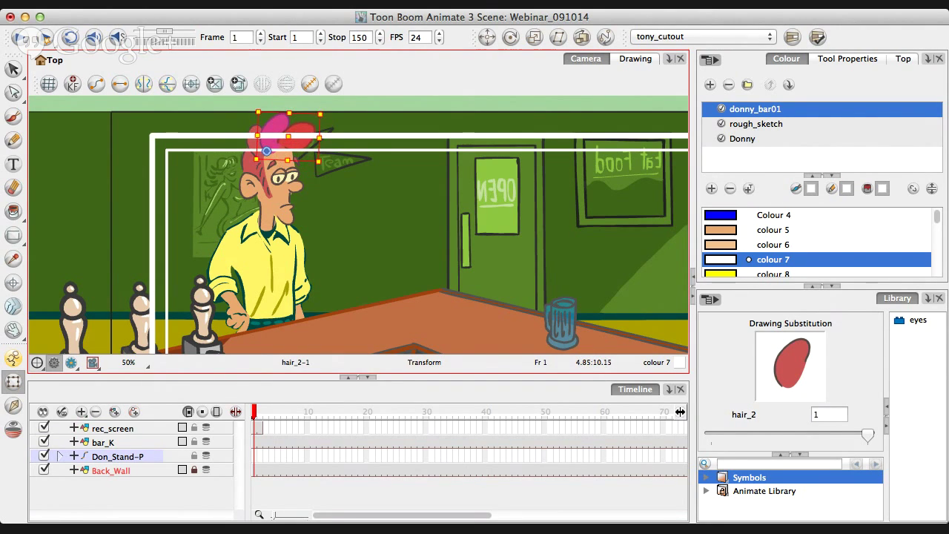
pyautogui.press('Escape')
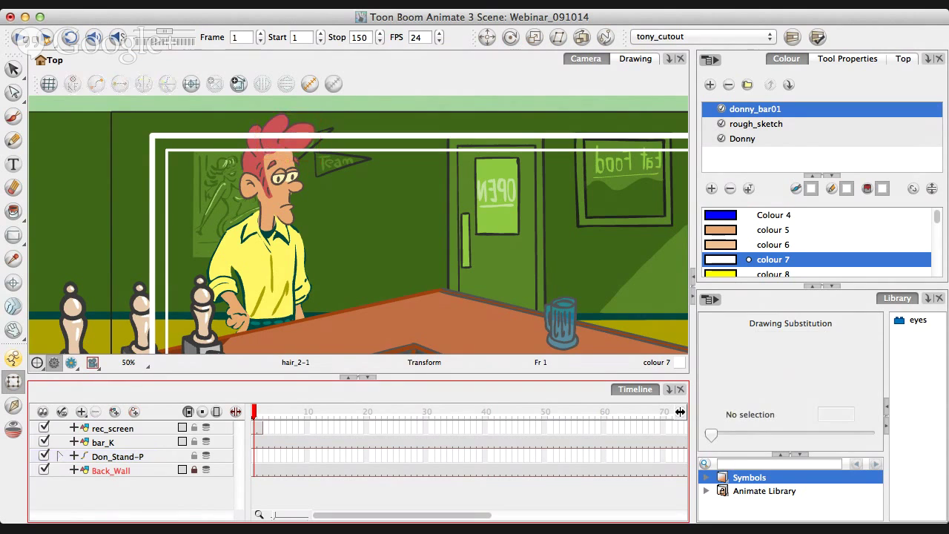
# Play the scene through to frame 150 with the whole bar set in view, and return to frame 1.
pyautogui.press('1')
pyautogui.press('1')
pyautogui.press('1')
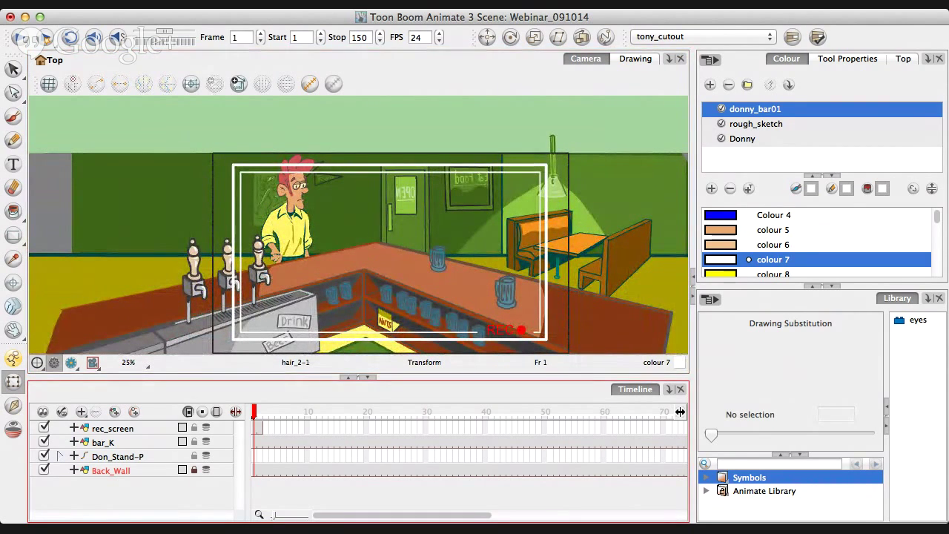
pyautogui.press('Return')
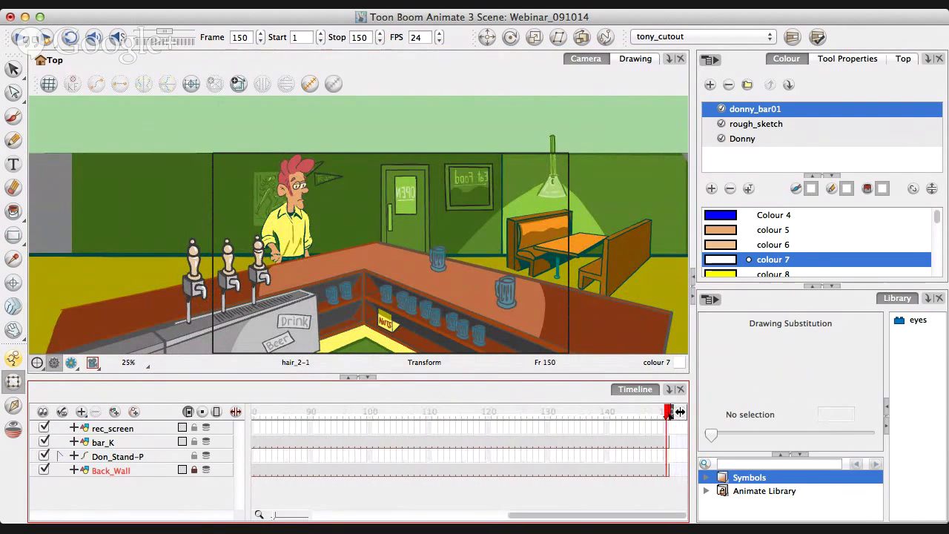
pyautogui.press('Return')
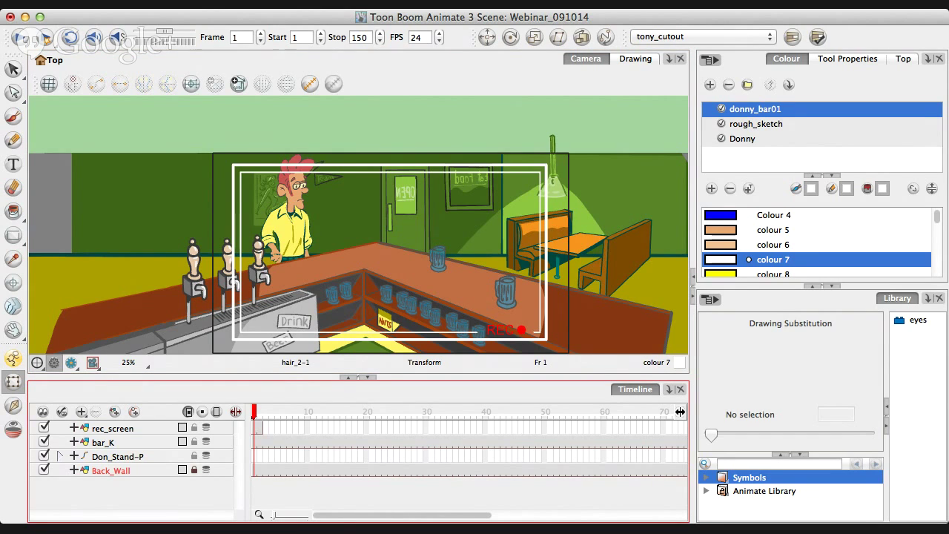
# Extend the exposure of the rec_screen drawing beyond frame 1 and duplicate it as drawing 2 at frame 2.
pyautogui.click(113, 429)
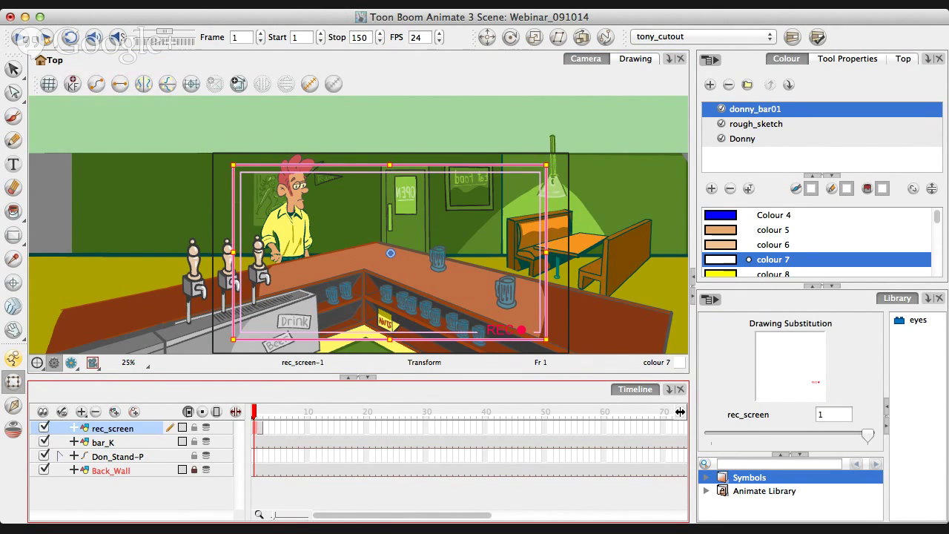
pyautogui.press('.')
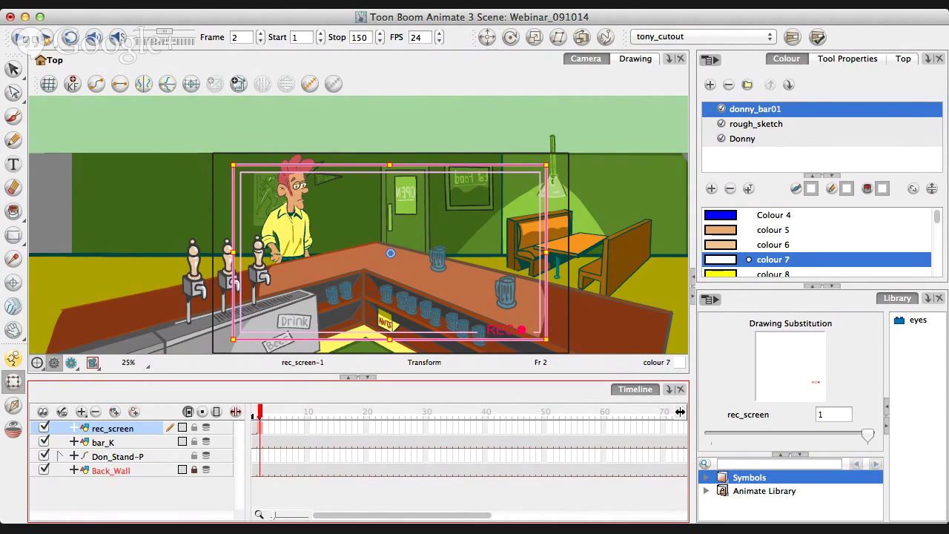
pyautogui.scroll(2, 518, 315)
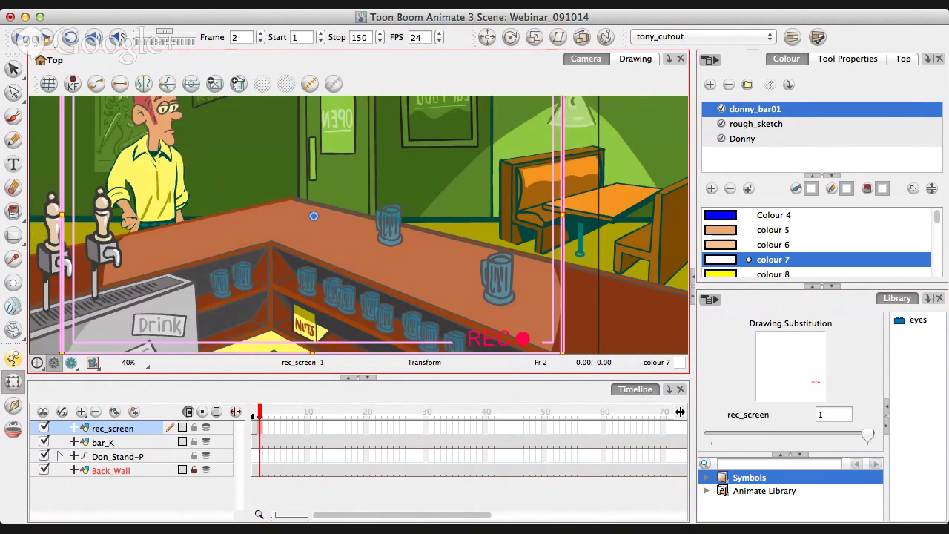
pyautogui.scroll(1, 517, 314)
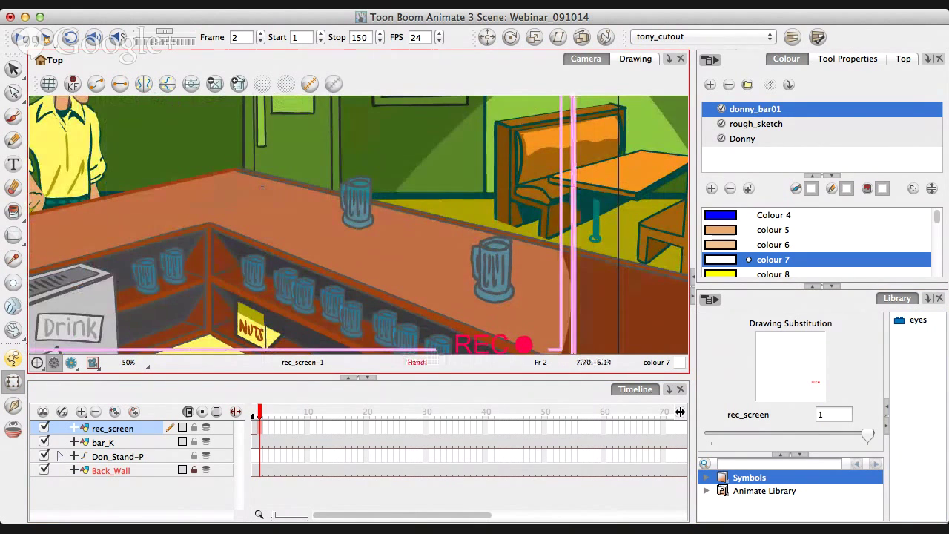
pyautogui.scroll(-3, 517, 314)
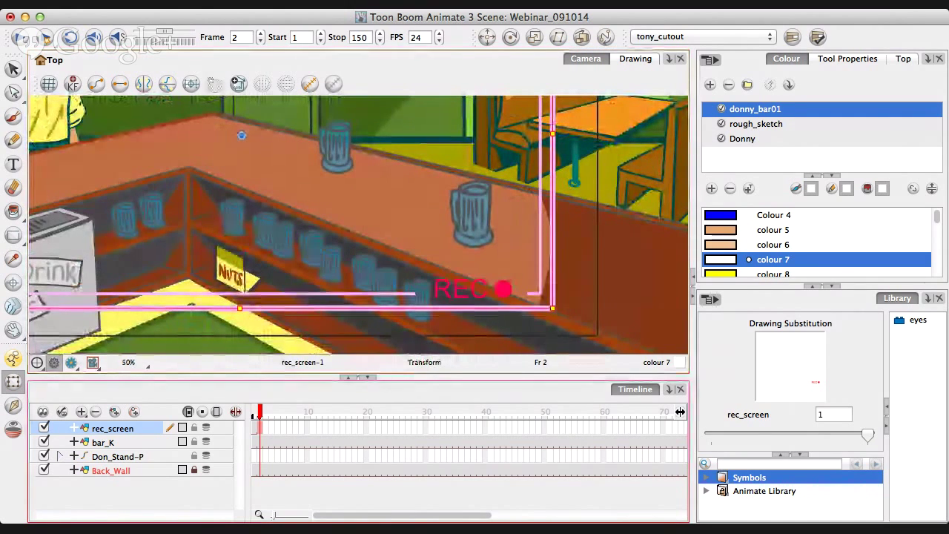
pyautogui.press(',')
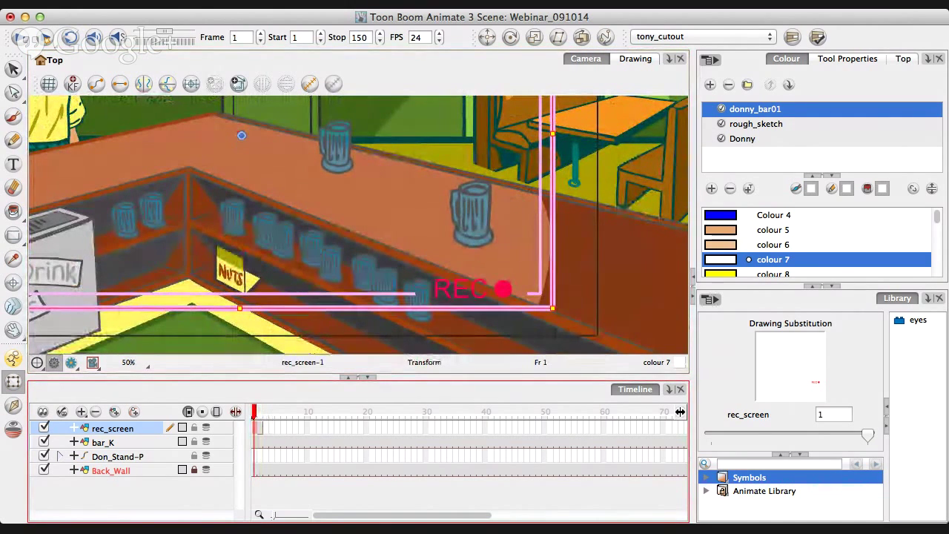
pyautogui.press('.')
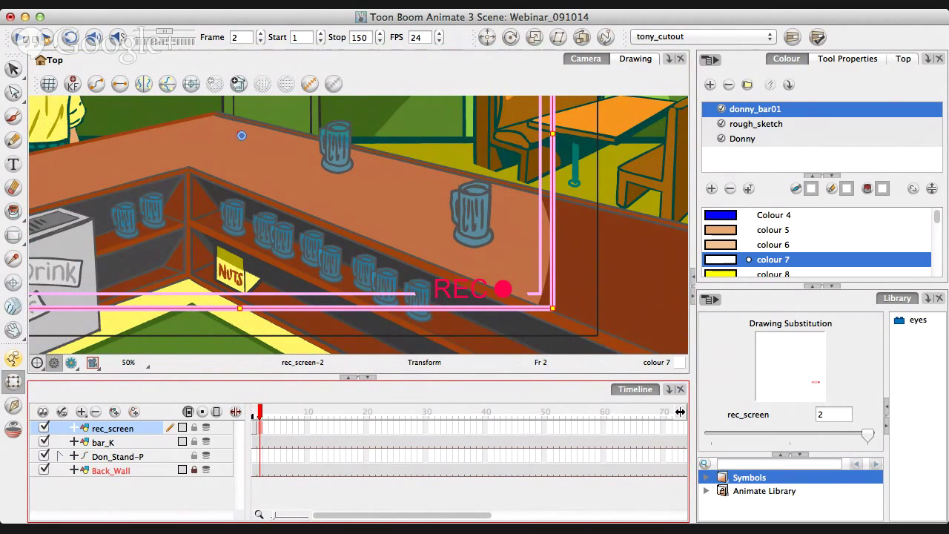
pyautogui.press('2')
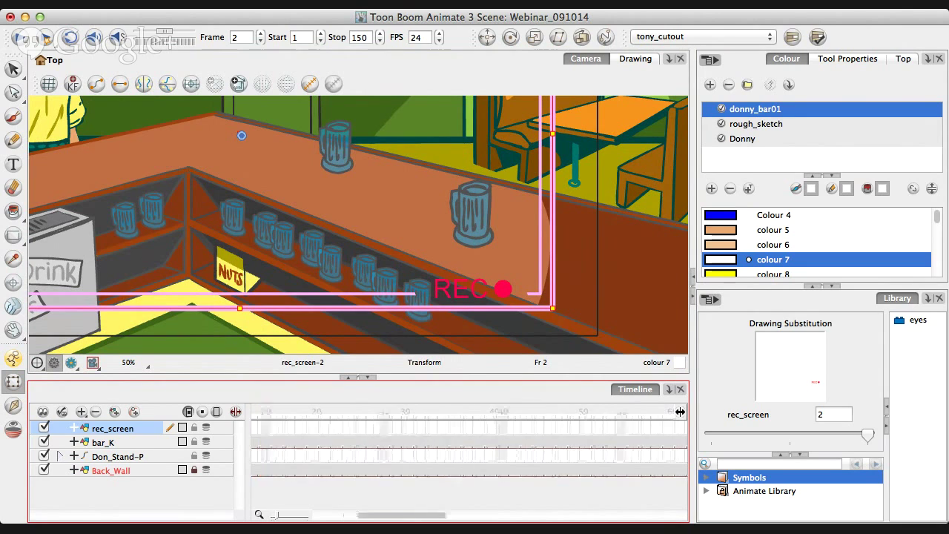
# Activate the Select tool and compare the rec_screen drawings at frames 1 and 2.
pyautogui.hscroll(-5, 680, 411)
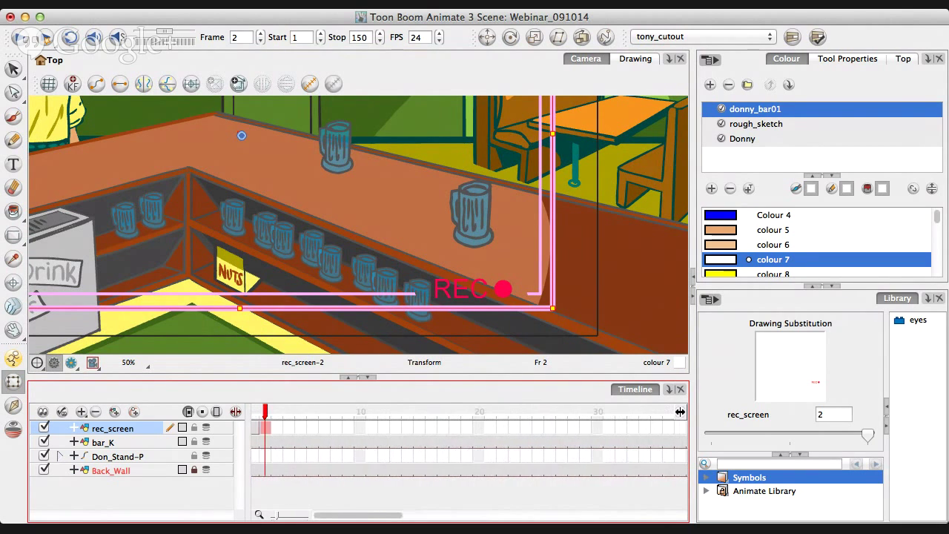
pyautogui.press('Escape')
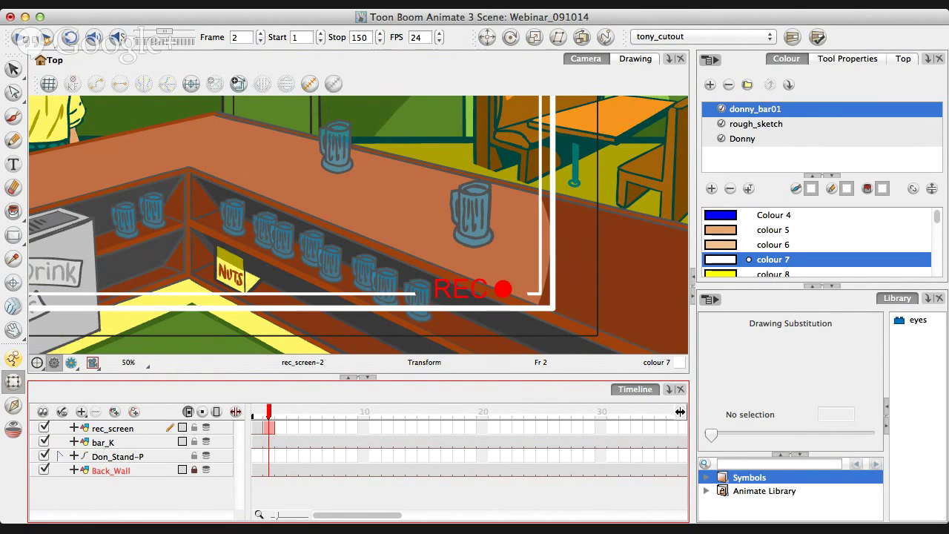
pyautogui.click(918, 415)
pyautogui.hotkey('alt', 's')
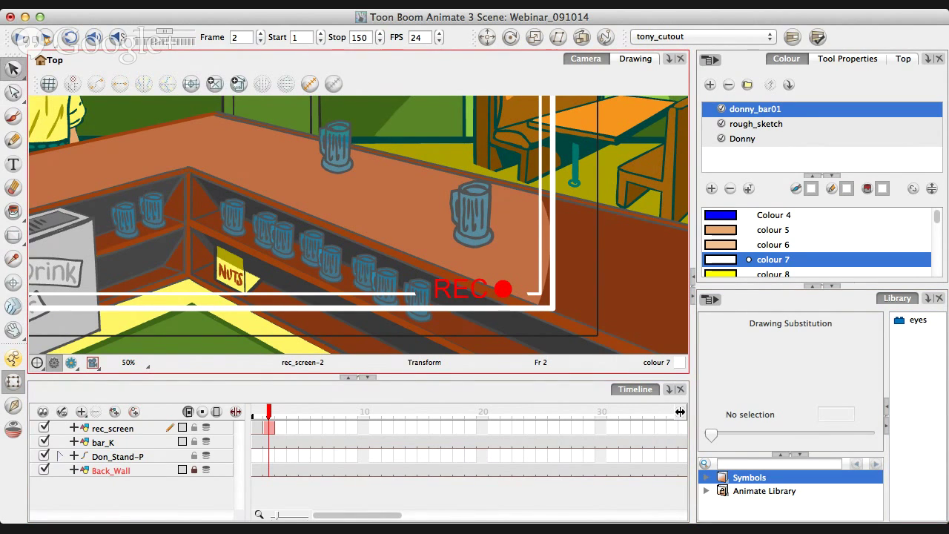
pyautogui.press(',')
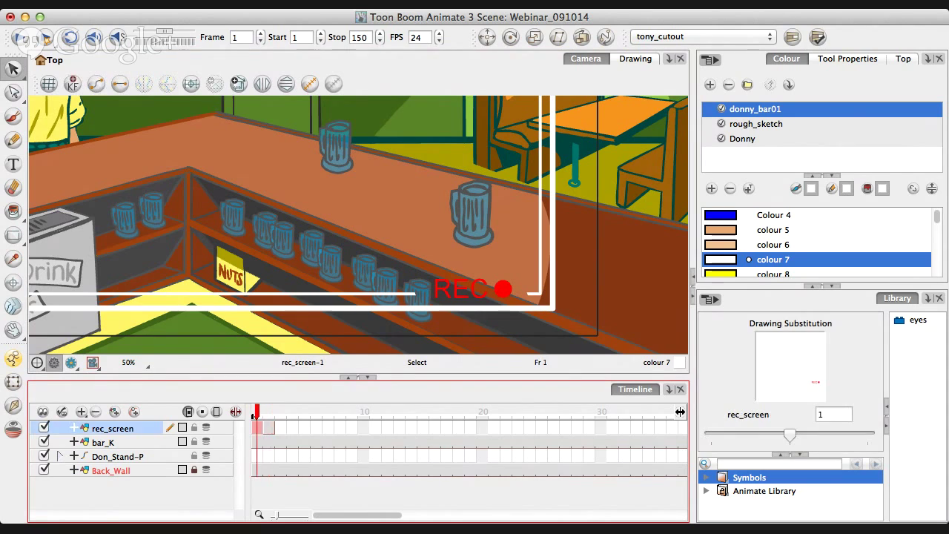
pyautogui.press('.')
pyautogui.press('.')
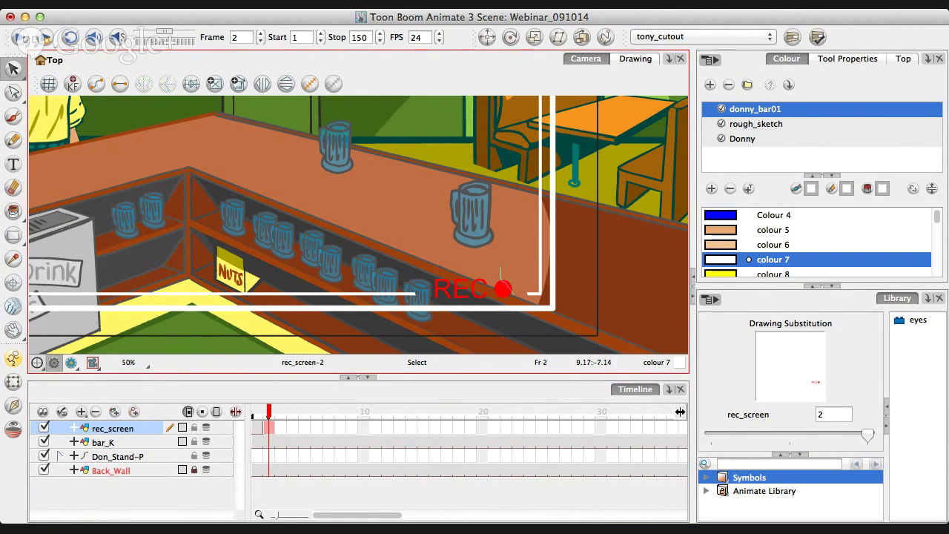
# Lock the bar_K and Don_Stand-P layers while keeping the rec_screen layer unlocked.
pyautogui.click(474, 280)
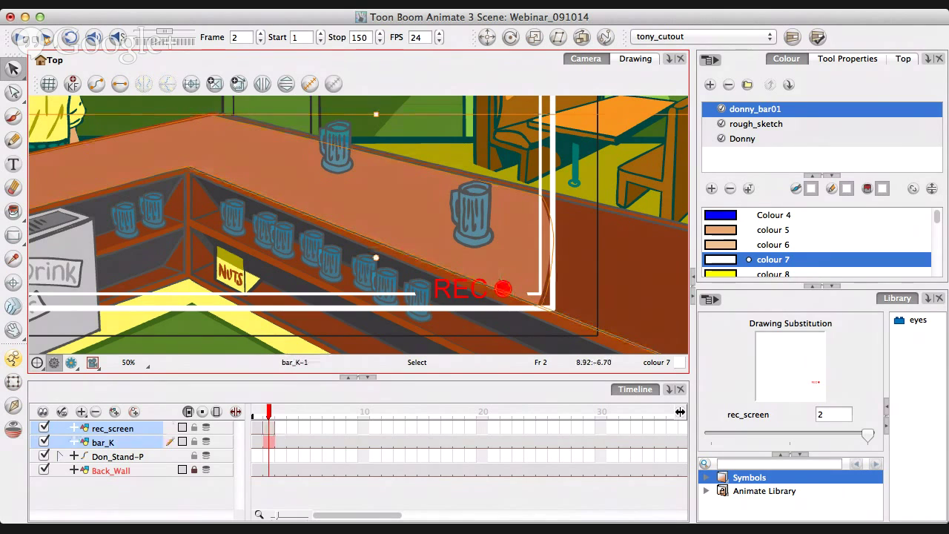
pyautogui.press('Escape')
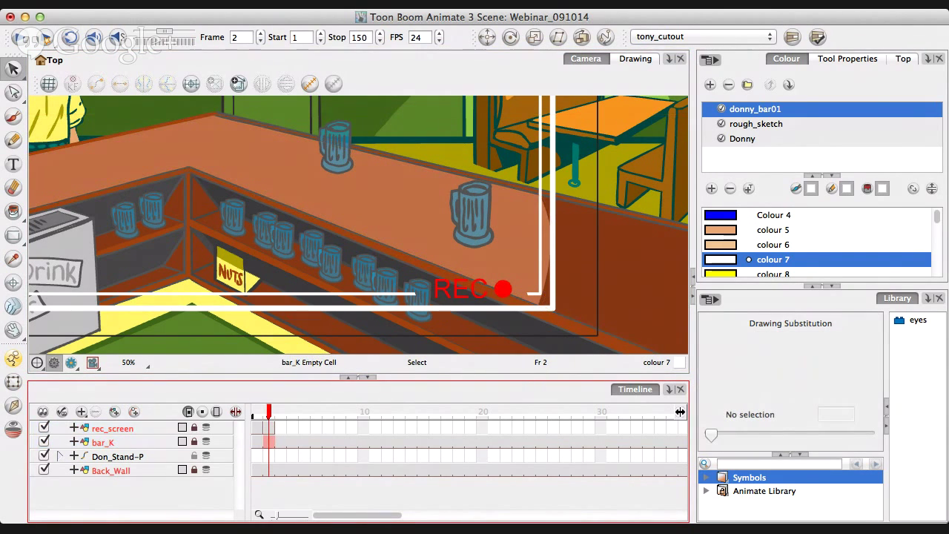
pyautogui.click(195, 428)
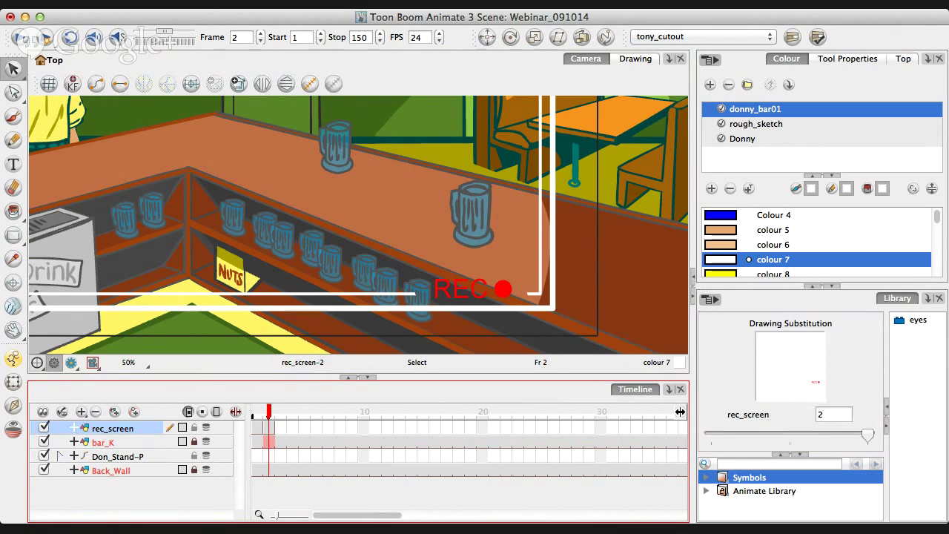
pyautogui.click(195, 456)
# Delete the red dot beside REC from rec_screen drawing 2 at frame 2 and compare it with frame 1.
pyautogui.click(269, 428)
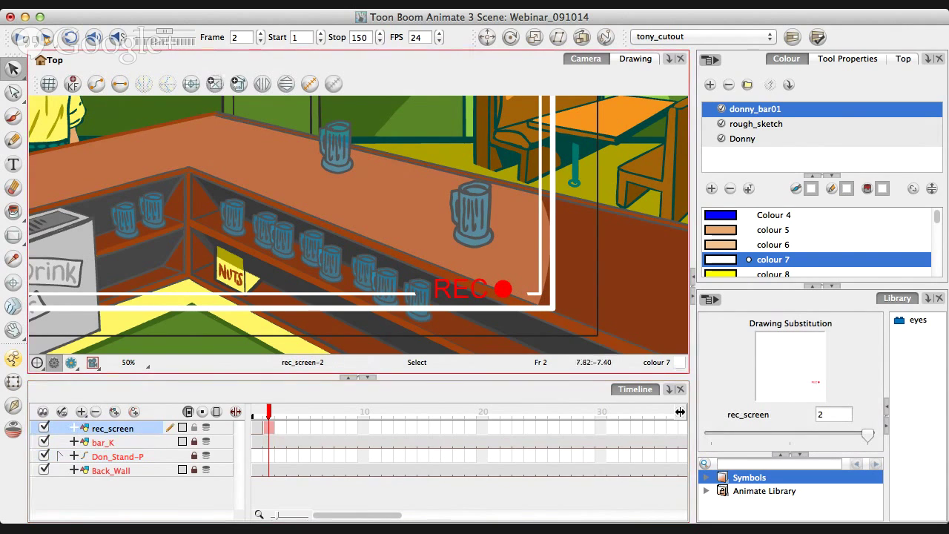
pyautogui.click(504, 288)
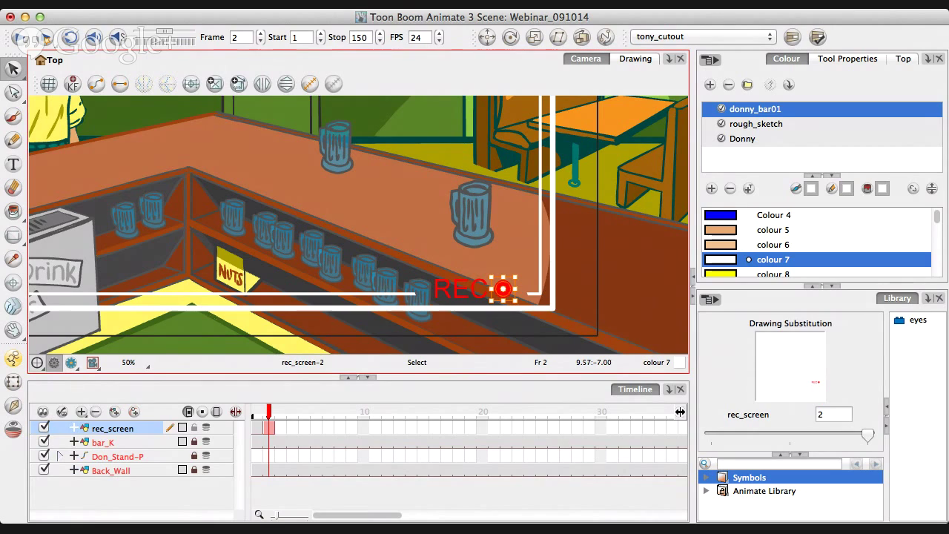
pyautogui.press('Delete')
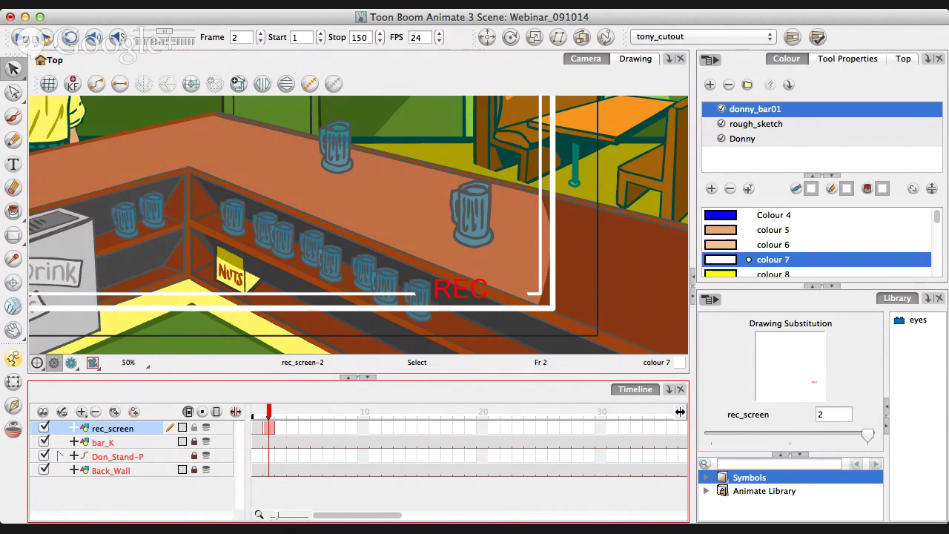
pyautogui.click(257, 428)
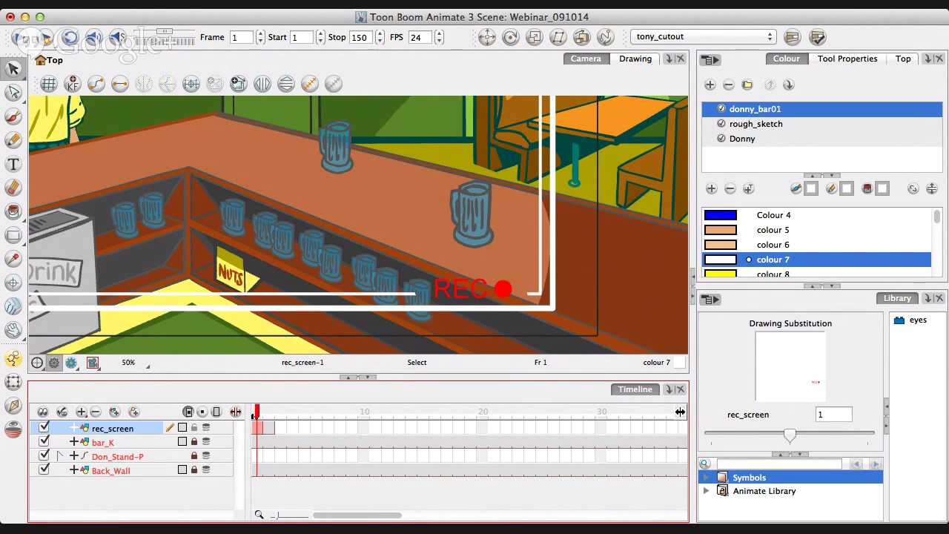
pyautogui.press('.')
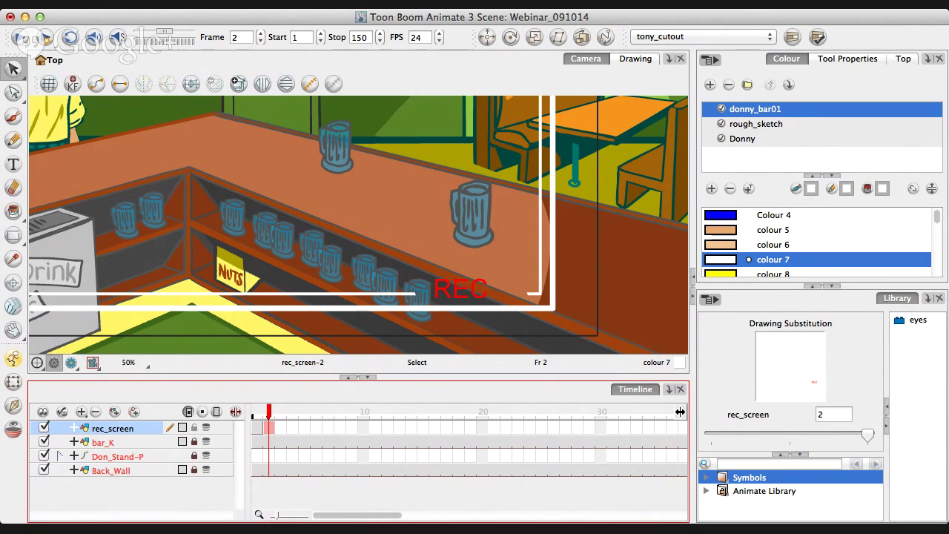
pyautogui.click(917, 415)
pyautogui.click(680, 411)
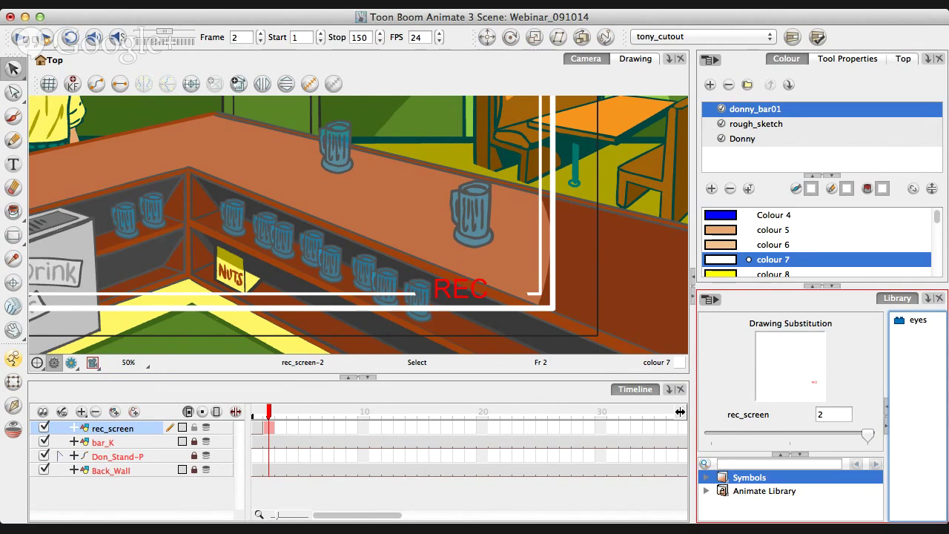
# Substitute drawing 1 at frame 2 of rec_screen and extend its exposure through frame 10.
pyautogui.moveTo(868, 435); pyautogui.dragTo(791, 435)
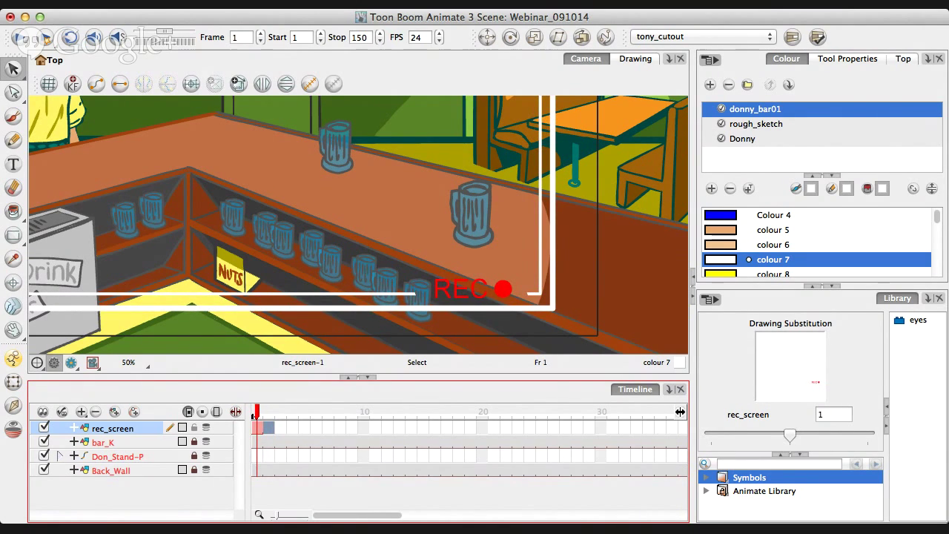
pyautogui.click(328, 428)
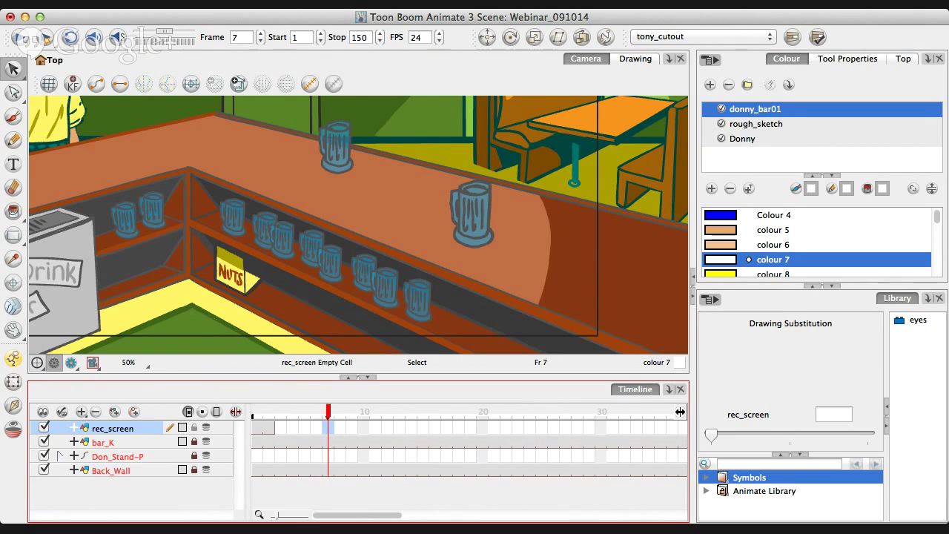
pyautogui.click(363, 428)
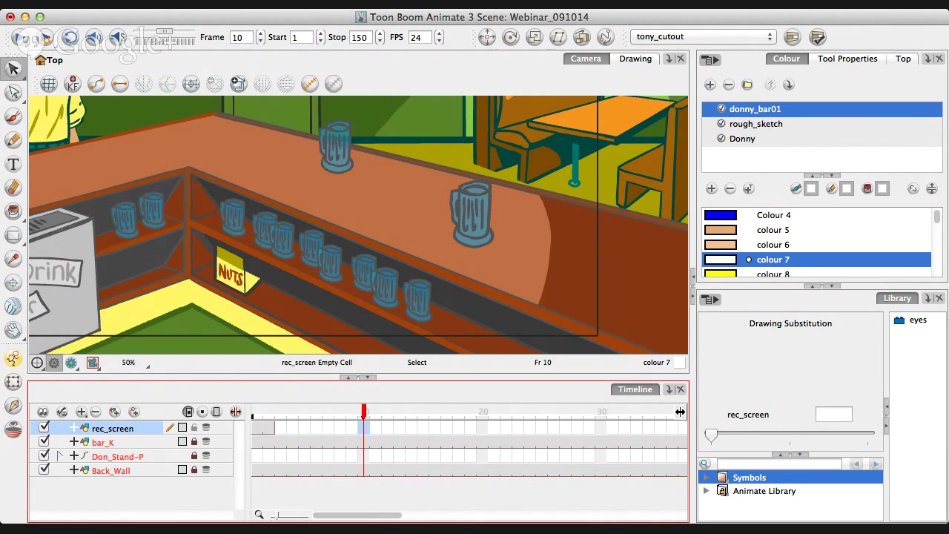
pyautogui.hotkey('ctrl', 'v')
# Switch rec_screen to drawing 2 from frame 6 through frame 10 and scrub back to frame 1.
pyautogui.press(',')
pyautogui.press(',')
pyautogui.press(',')
pyautogui.press(',')
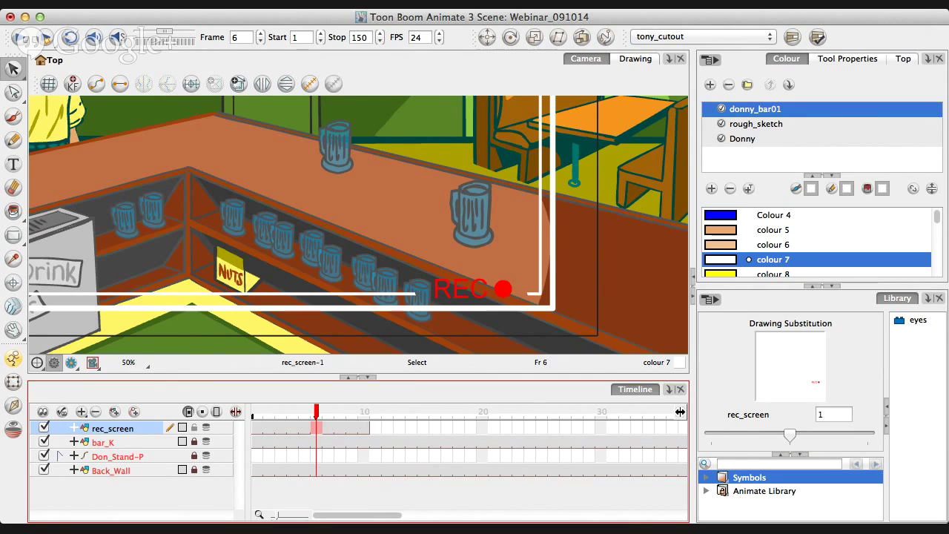
pyautogui.click(918, 415)
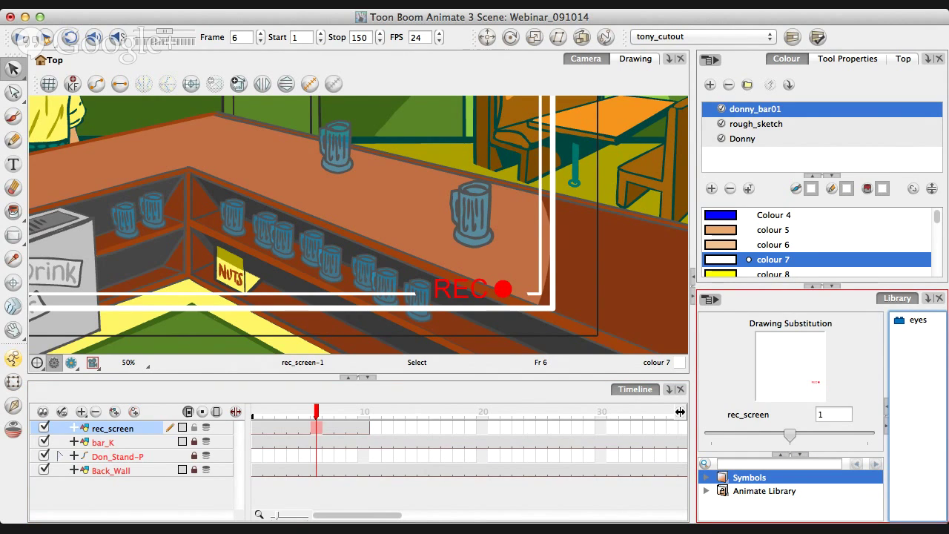
pyautogui.moveTo(790, 435); pyautogui.dragTo(867, 435)
pyautogui.click(316, 412)
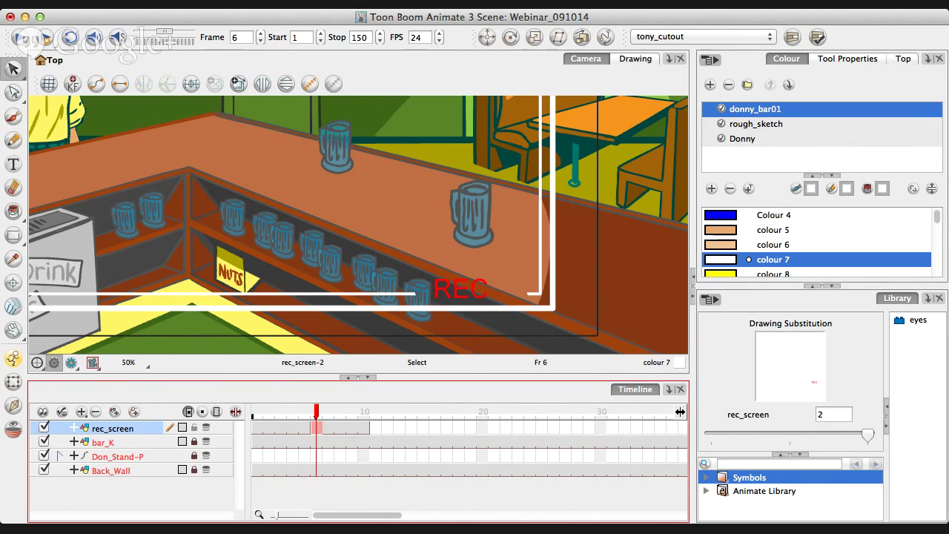
pyautogui.moveTo(316, 412)
pyautogui.mouseDown()
pyautogui.moveTo(257, 413)
pyautogui.moveTo(305, 413)
pyautogui.mouseUp()
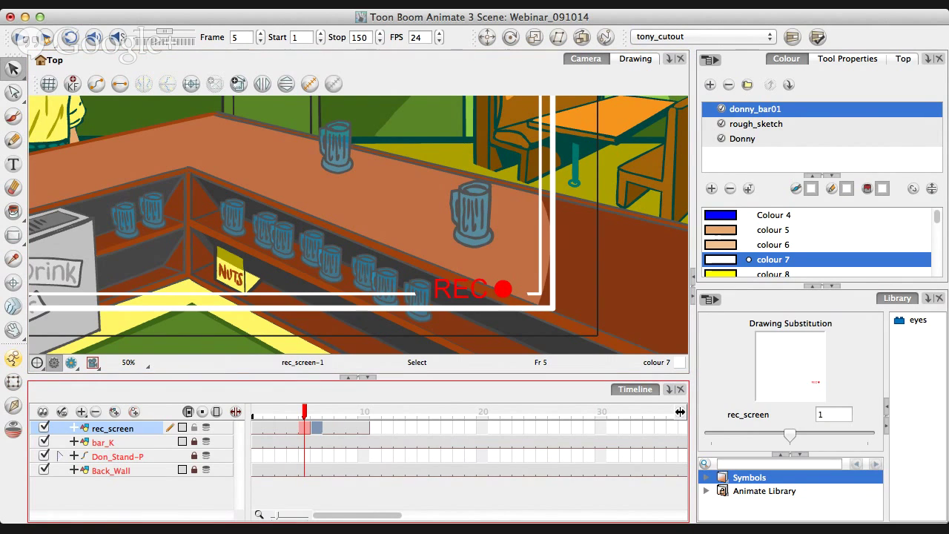
pyautogui.moveTo(304, 412)
pyautogui.mouseDown()
pyautogui.moveTo(363, 412)
pyautogui.moveTo(257, 413)
pyautogui.mouseUp()
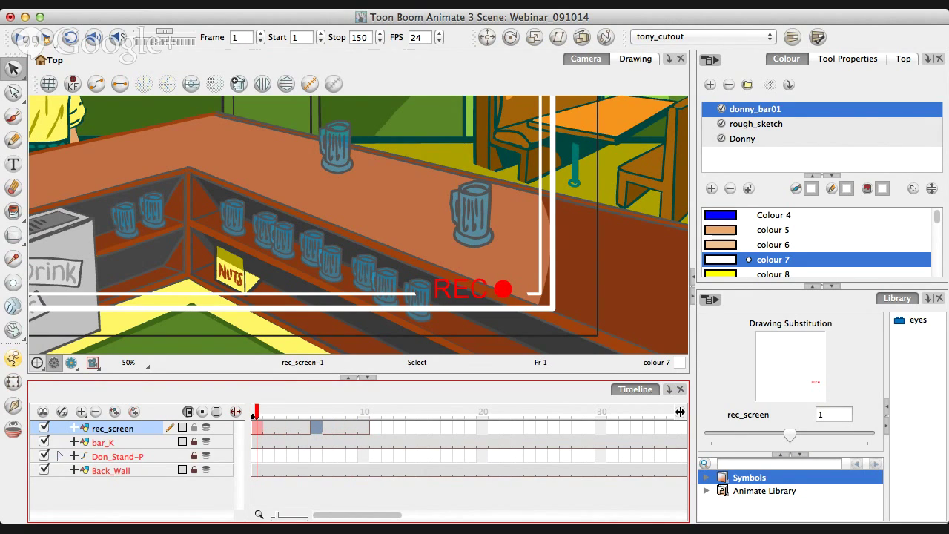
# Select the whole ten-frame rec_screen sequence and repeat it as a cycle through to frame 150.
pyautogui.press('Escape')
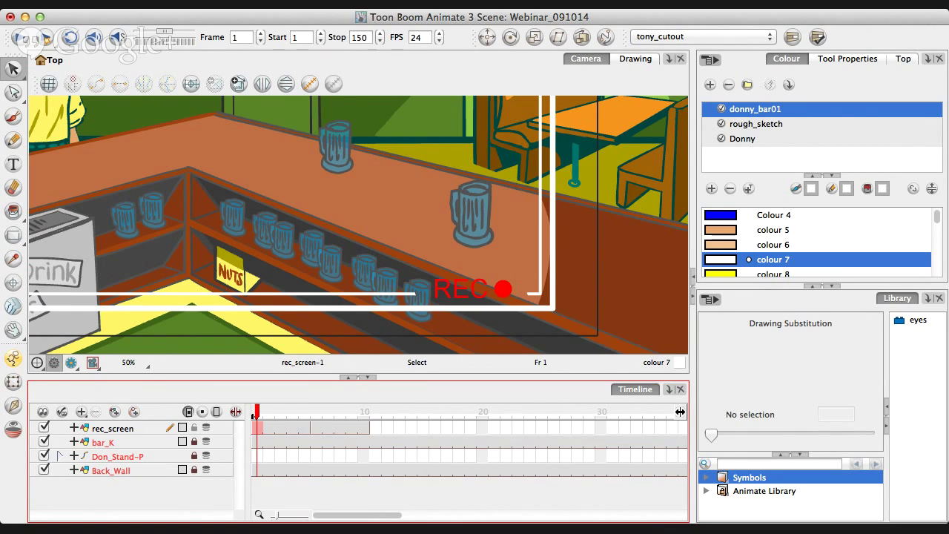
pyautogui.click(113, 428)
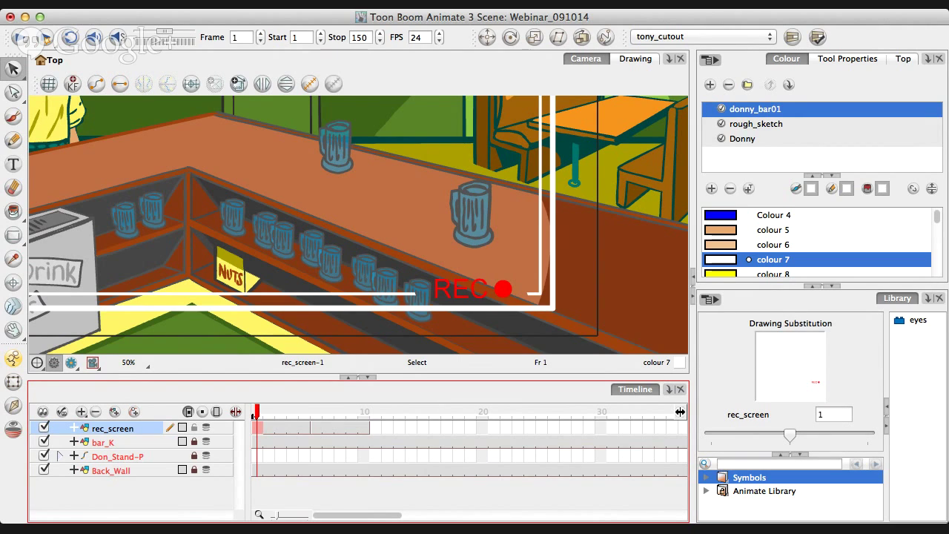
pyautogui.hotkey('ctrl', 'a')
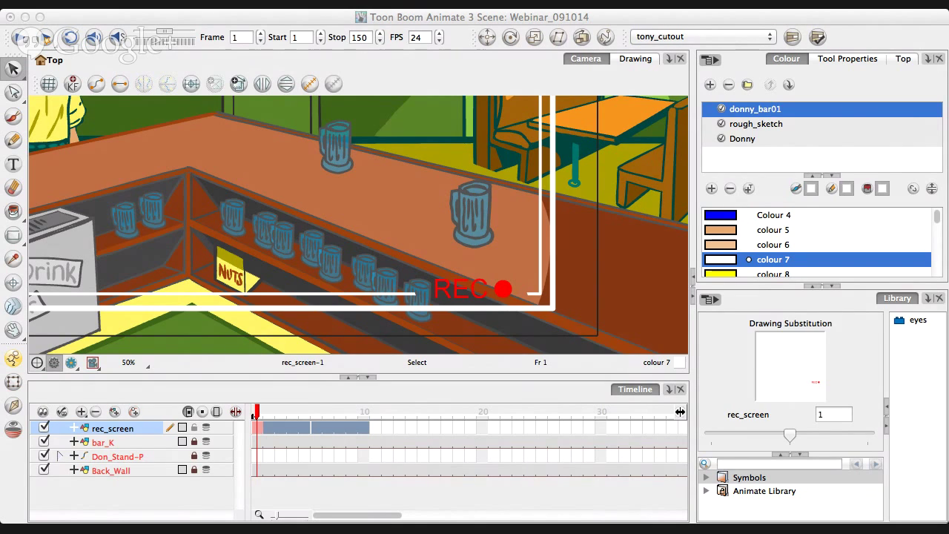
pyautogui.click(680, 412)
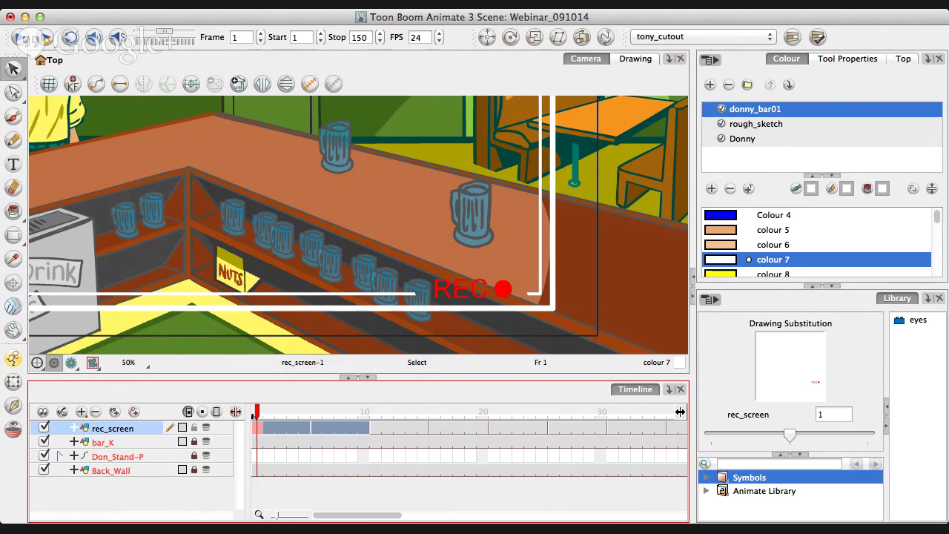
# Play the scene through to frame 150 to review the blinking REC dot, and deselect the rec_screen layer.
pyautogui.click(359, 215)
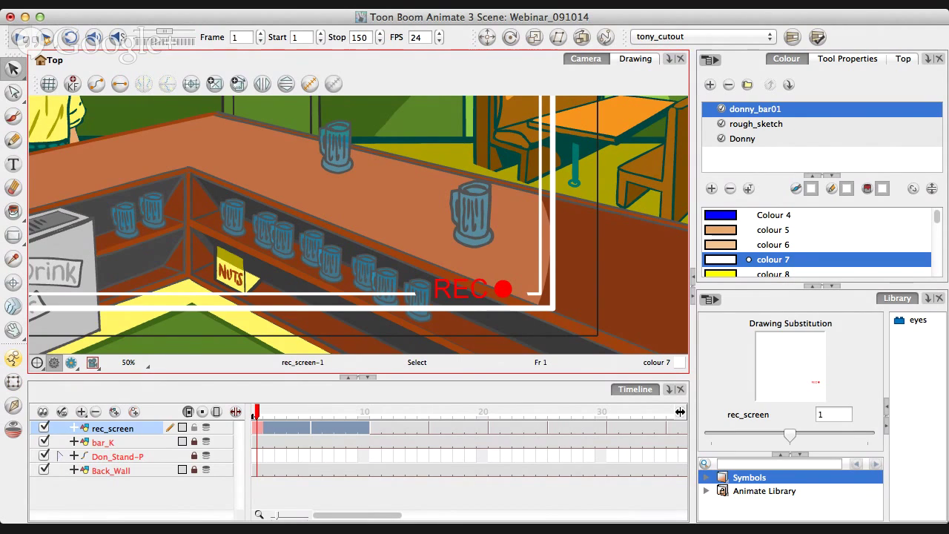
pyautogui.click(680, 412)
pyautogui.press('Return')
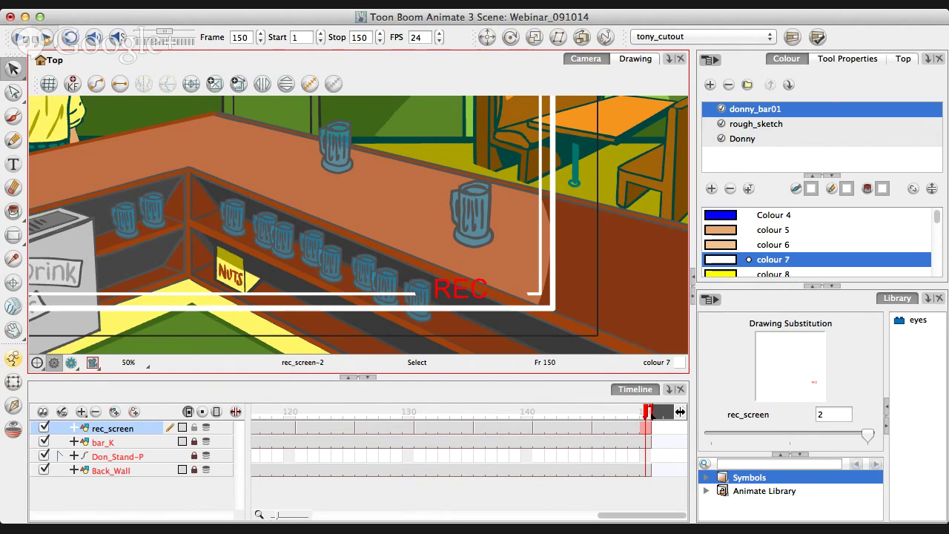
pyautogui.press('Return')
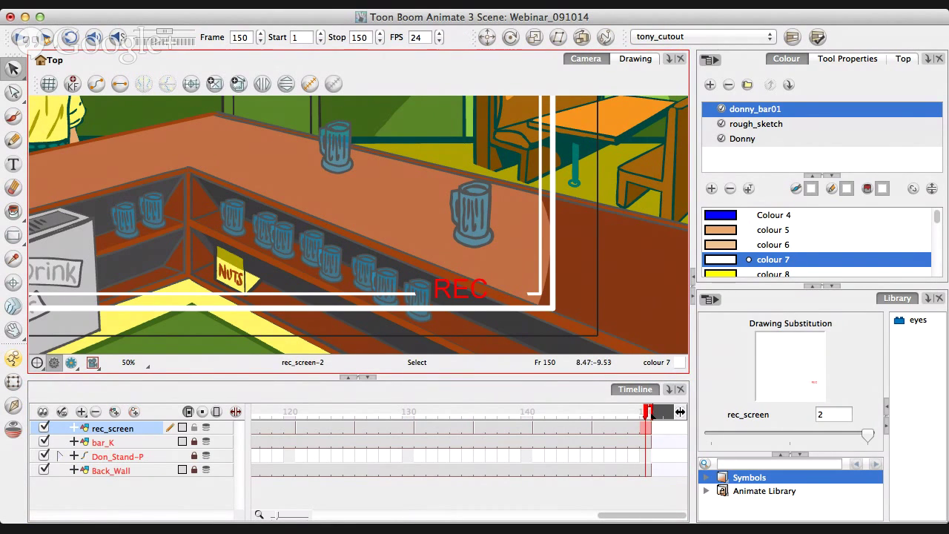
pyautogui.click(651, 413)
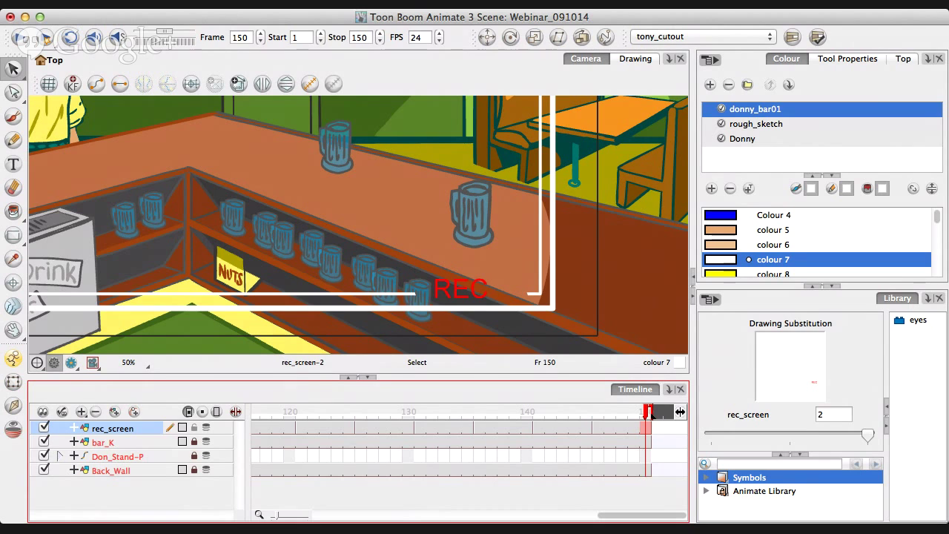
pyautogui.press('Escape')
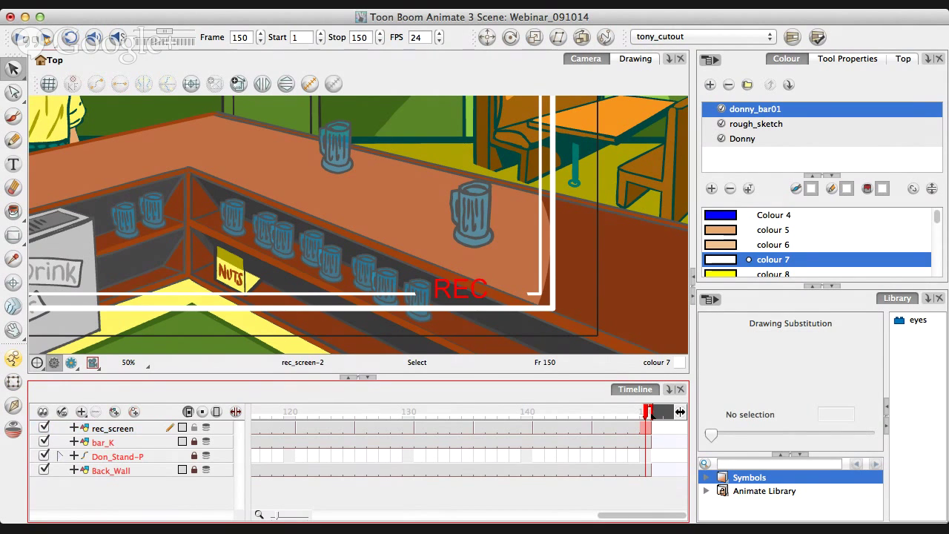
# Check the REC overlay around frame 36 with more of the bar set in view, and return to frame 1.
pyautogui.scroll(-2, 283, 241)
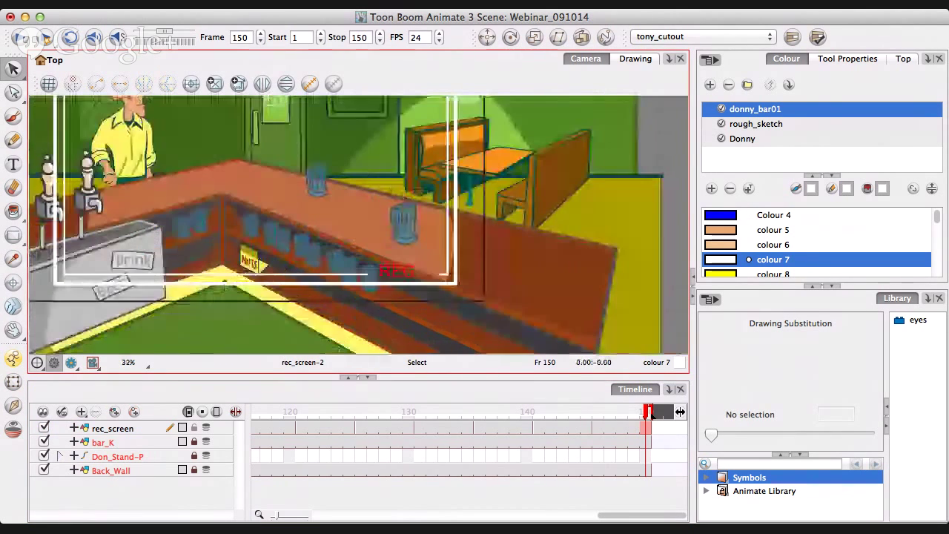
pyautogui.scroll(1, 303, 281)
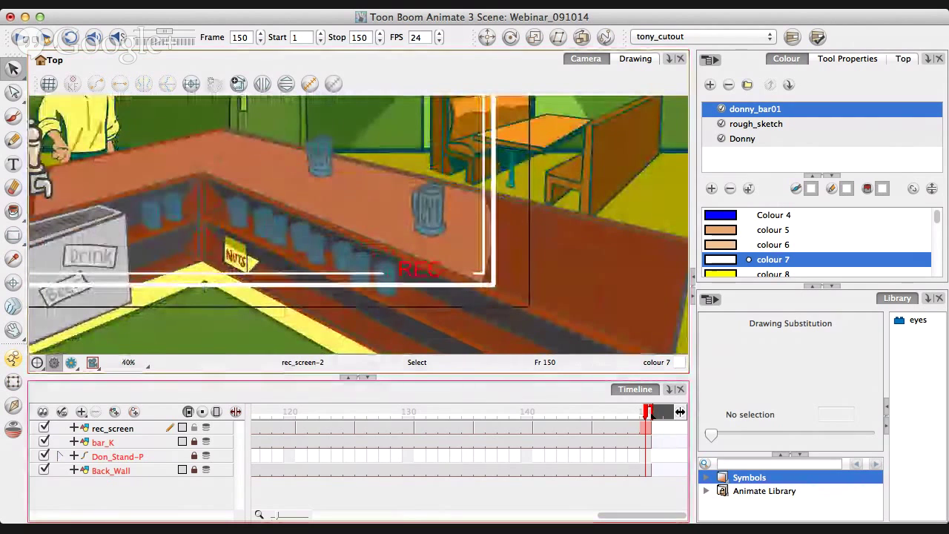
pyautogui.moveTo(278, 411); pyautogui.dragTo(220, 411)
pyautogui.click(675, 411)
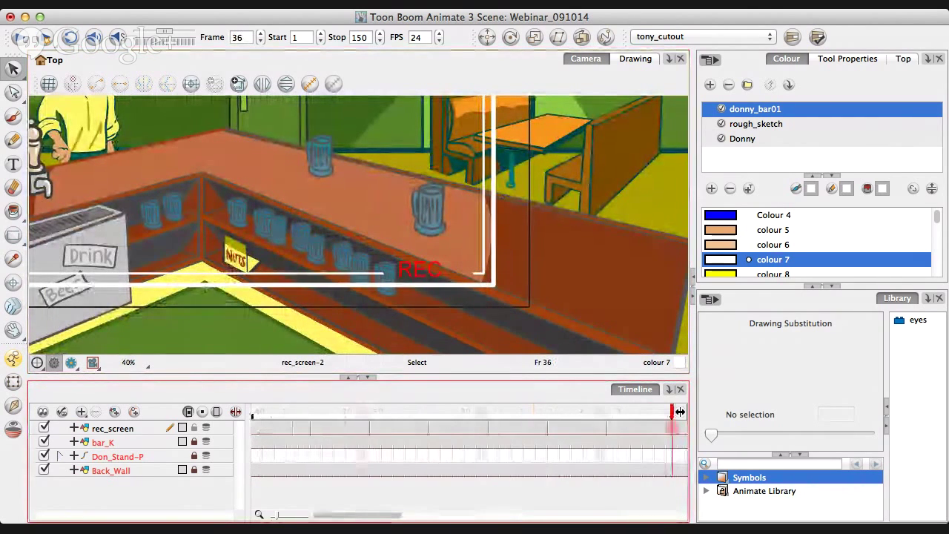
pyautogui.hotkey('shift', ',')
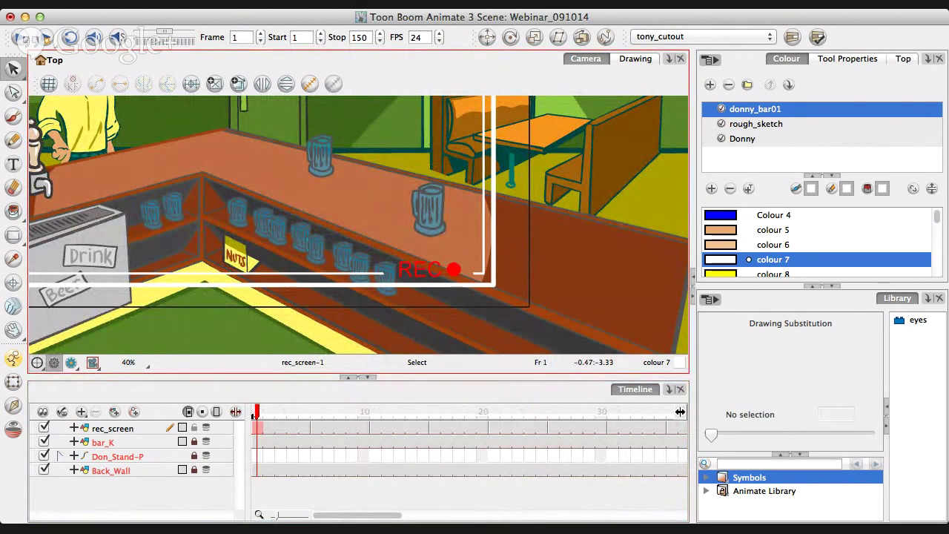
# Lock the rec_screen layer and unlock the Don_Stand-P layer, with the Transform tool active and the character in view.
pyautogui.press('space')
pyautogui.moveTo(219, 106); pyautogui.dragTo(453, 245)
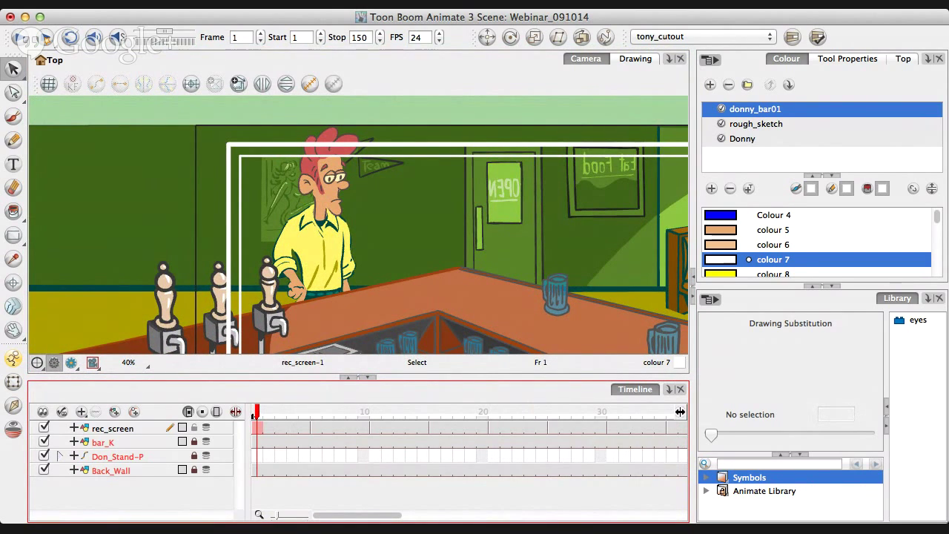
pyautogui.press('super+Tab')
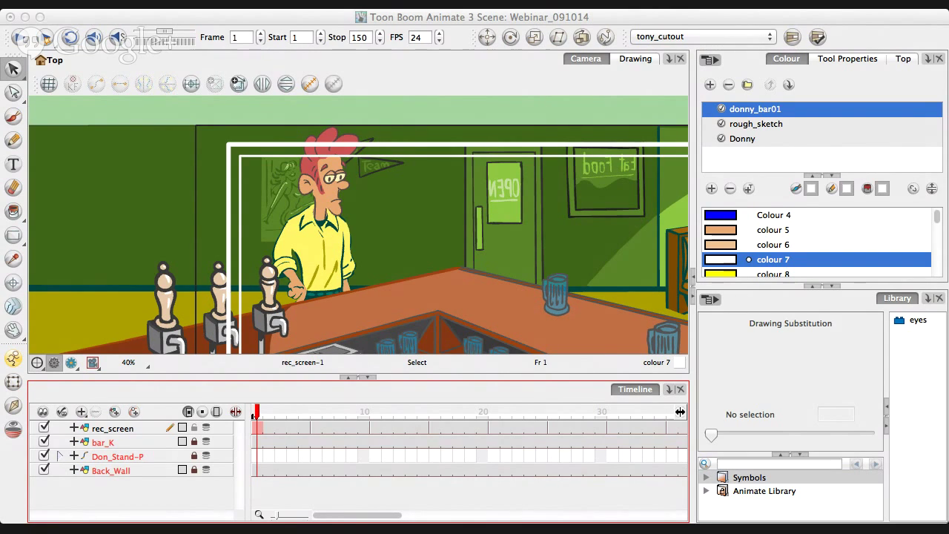
pyautogui.click(748, 477)
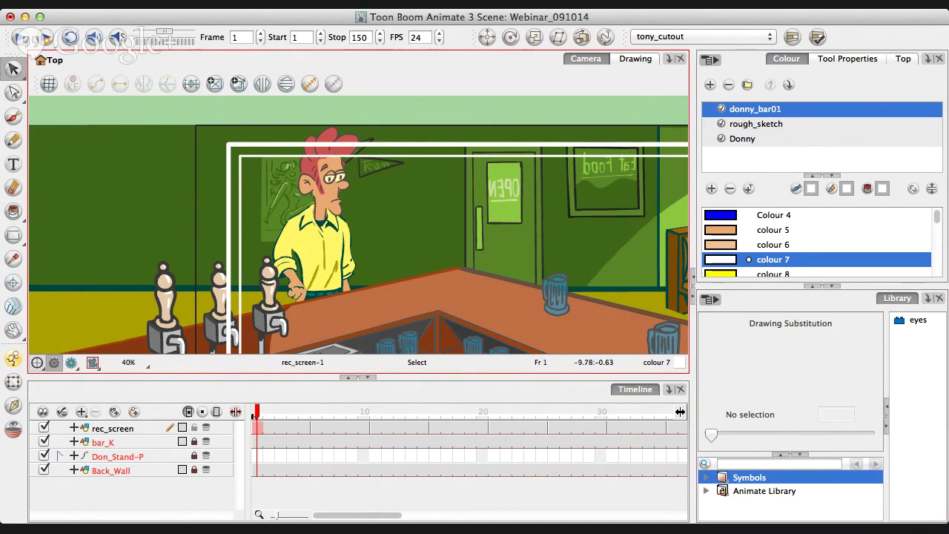
pyautogui.hotkey('shift', 't')
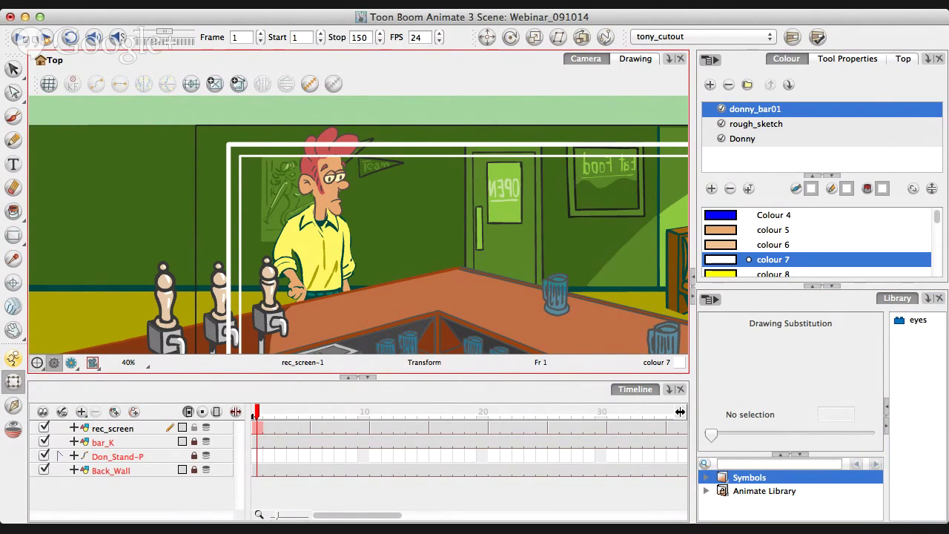
pyautogui.hotkey('shift', 'z')
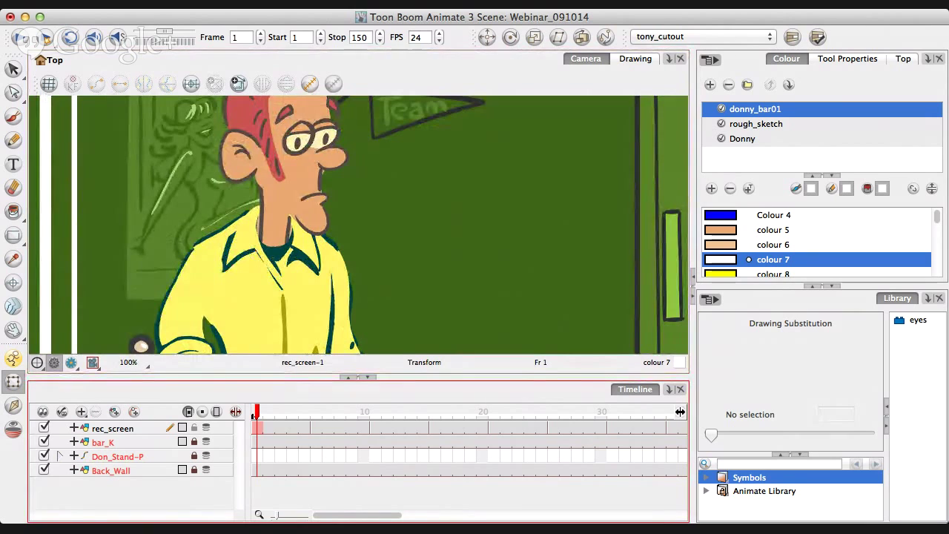
pyautogui.click(195, 428)
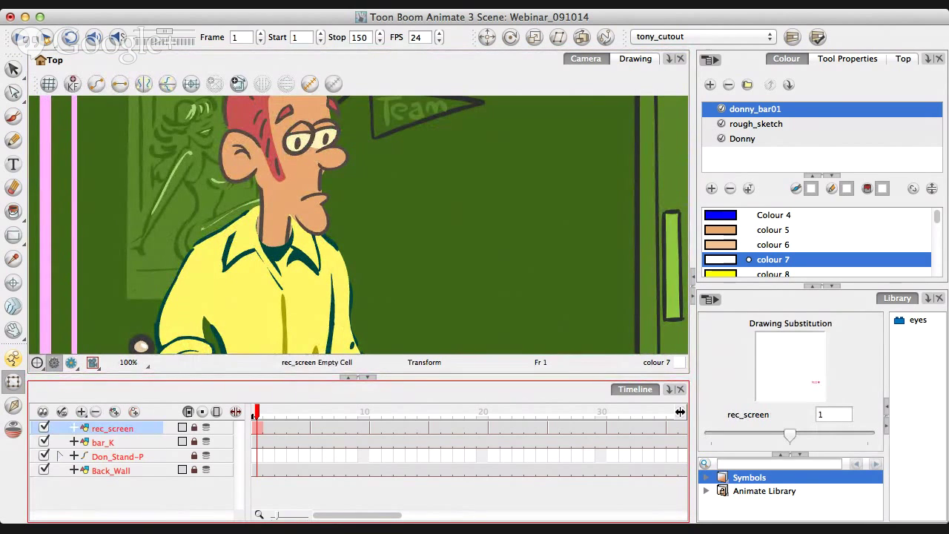
pyautogui.click(194, 456)
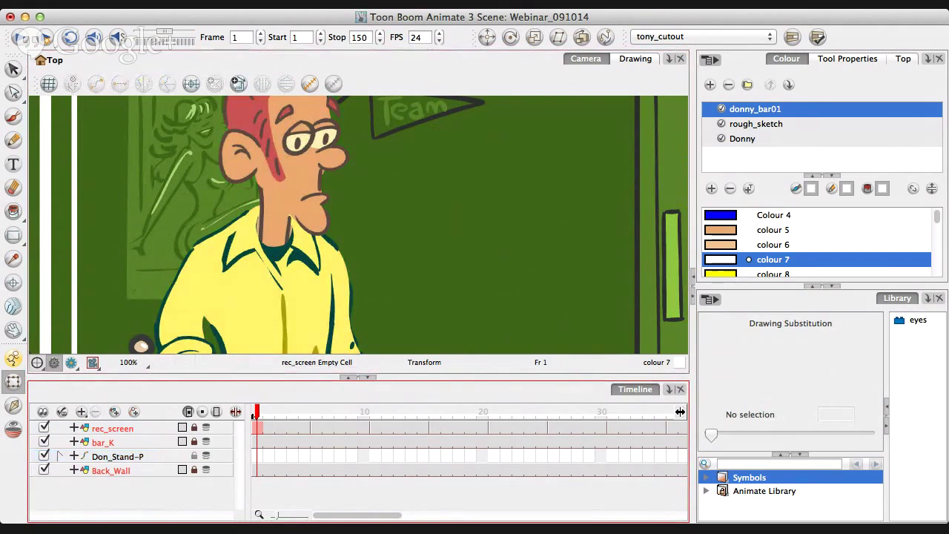
# Start the character's first blink by substituting eyes drawing 2 at frame 32 and drawing 3 at frame 33.
pyautogui.click(315, 135)
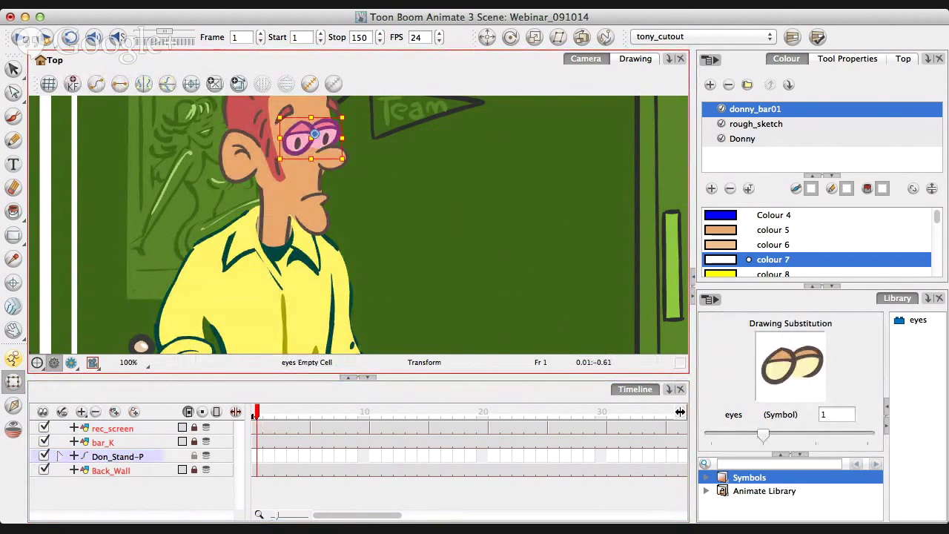
pyautogui.click(763, 435)
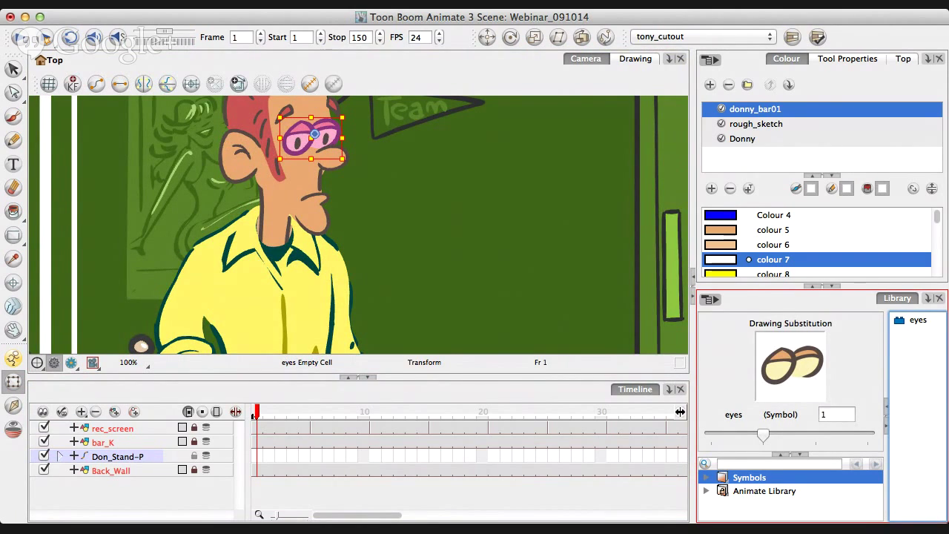
pyautogui.moveTo(763, 435)
pyautogui.mouseDown()
pyautogui.moveTo(867, 436)
pyautogui.moveTo(764, 436)
pyautogui.mouseUp()
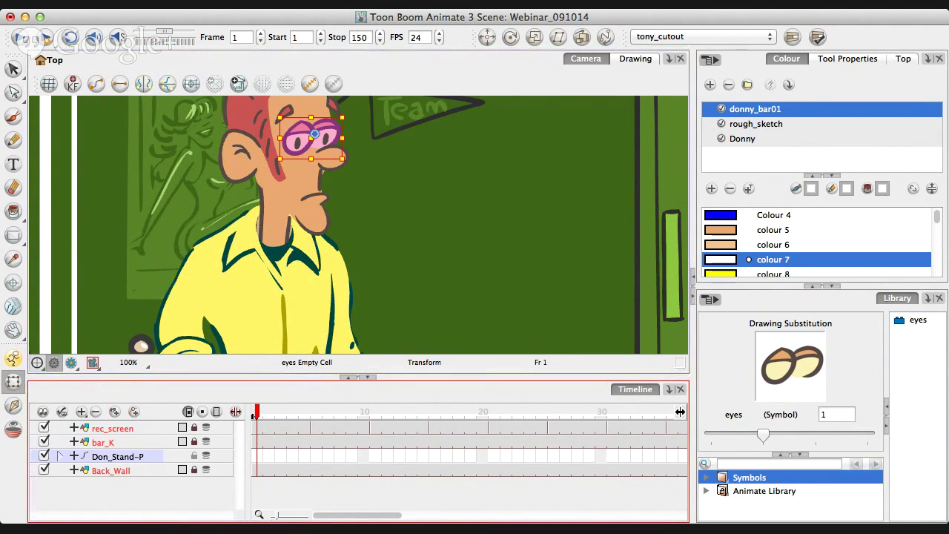
pyautogui.press('Return')
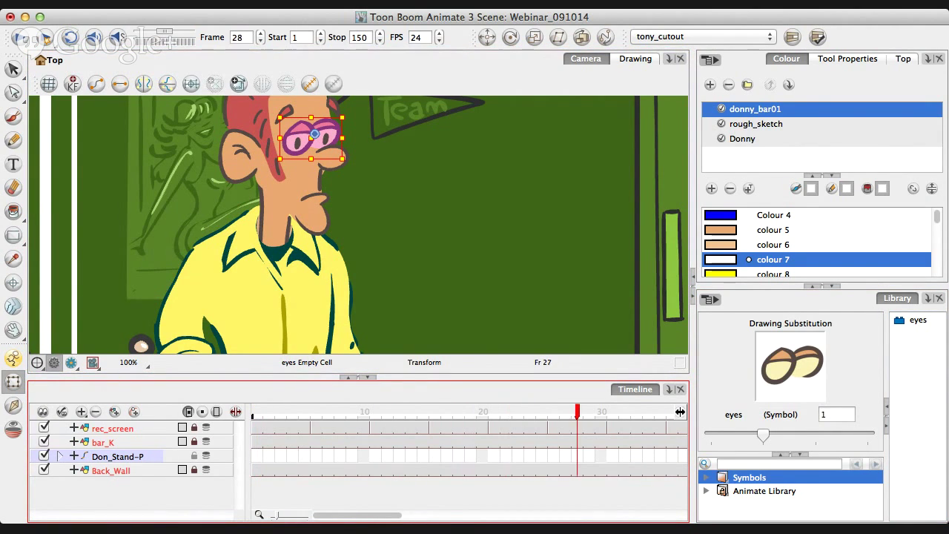
pyautogui.moveTo(636, 412)
pyautogui.mouseDown()
pyautogui.moveTo(660, 411)
pyautogui.moveTo(624, 412)
pyautogui.mouseUp()
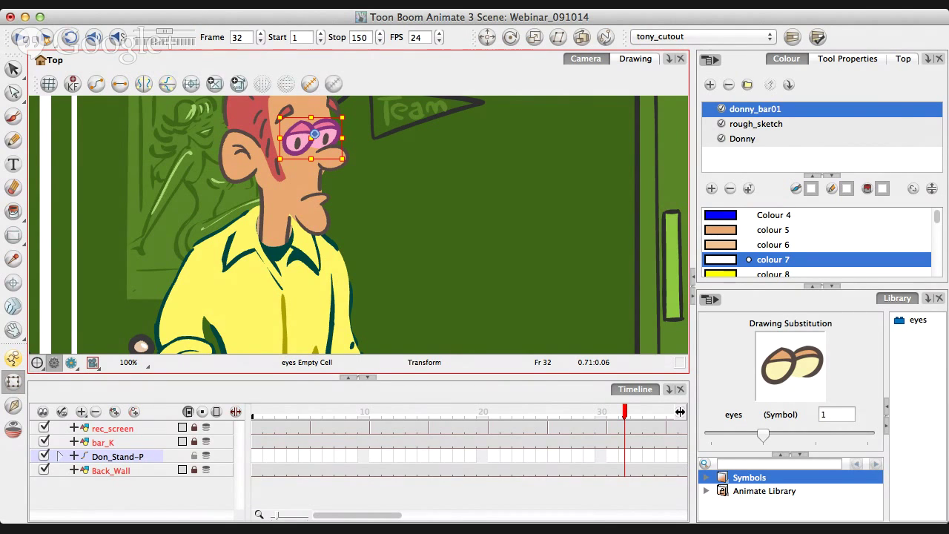
pyautogui.press(']')
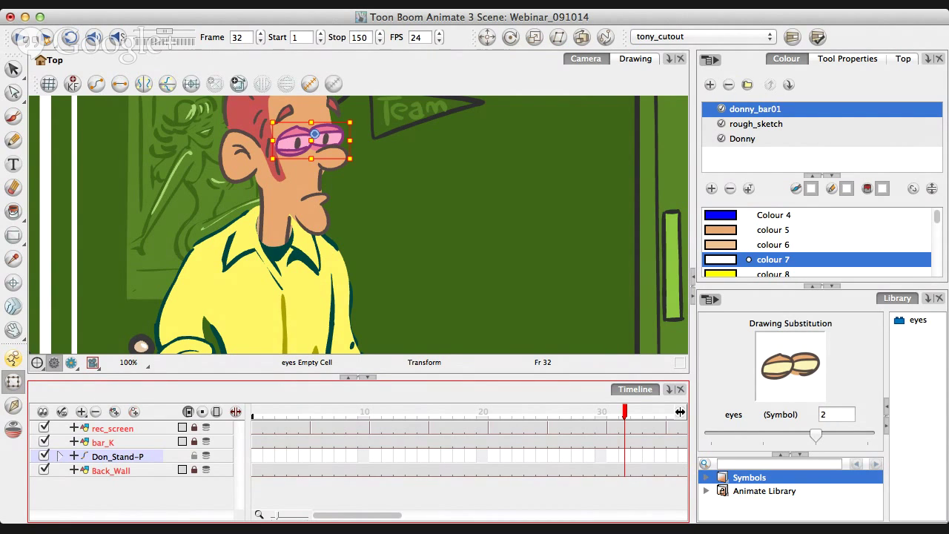
pyautogui.press('.')
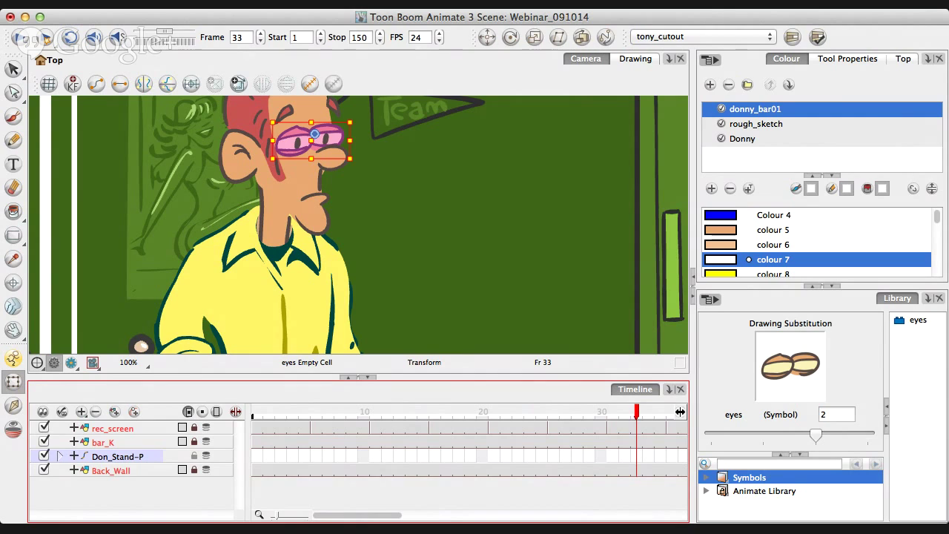
pyautogui.press('+')
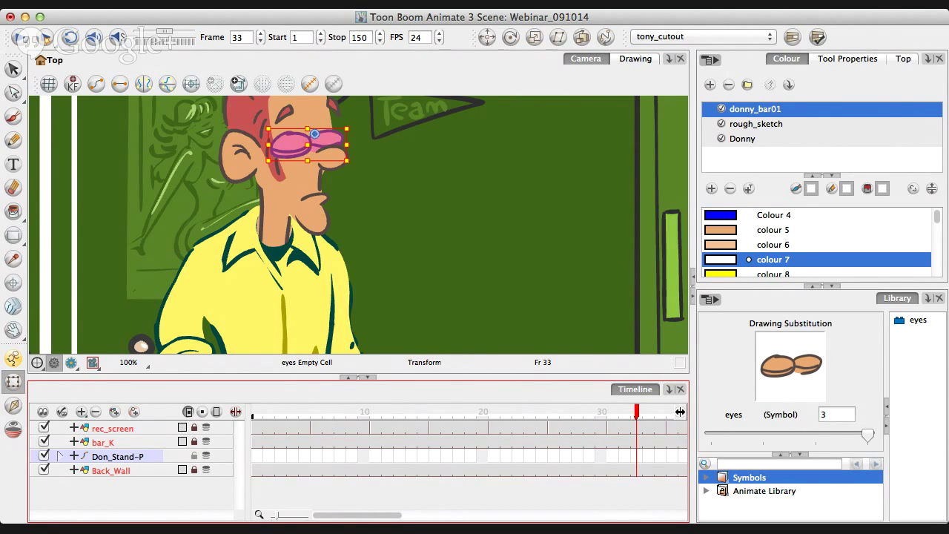
# Reopen the character's eyes with drawing 2 at frame 36 and drawing 1 at frame 37.
pyautogui.hscroll(5, 680, 411)
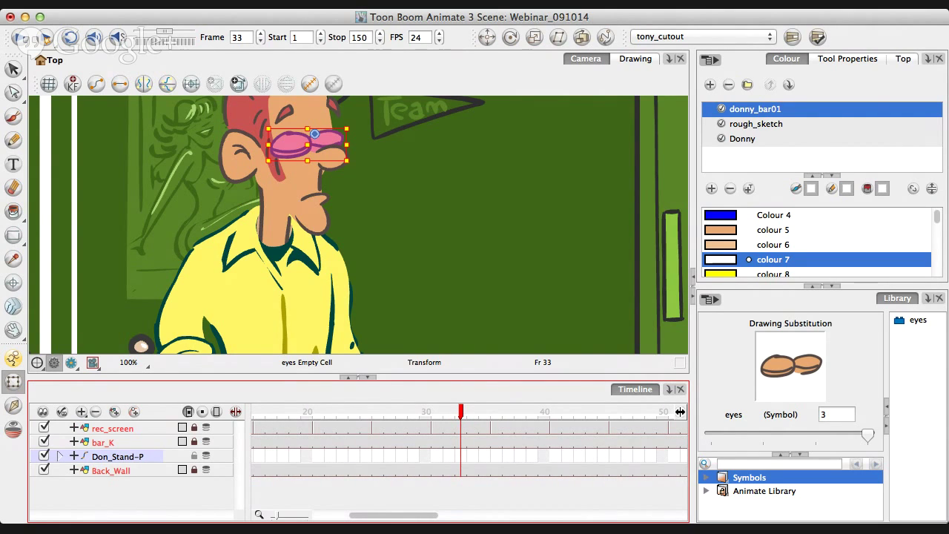
pyautogui.press('.')
pyautogui.press('.')
pyautogui.press('.')
pyautogui.press('[')
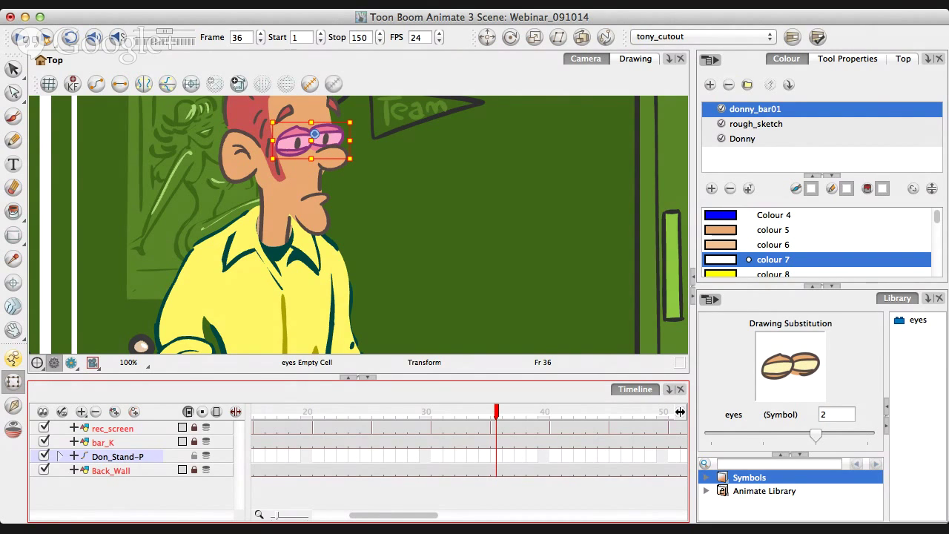
pyautogui.press('.')
pyautogui.press('[')
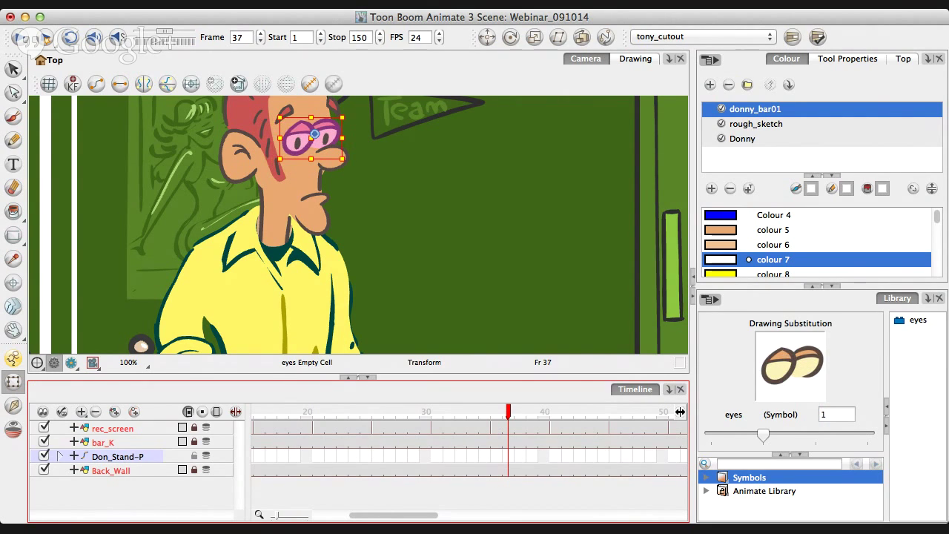
# Flip back and forth through the frames from about 28 to 40 to check the first blink.
pyautogui.press(',')
pyautogui.press(',')
pyautogui.press(',')
pyautogui.press(',')
pyautogui.press(',')
pyautogui.press(',')
pyautogui.press(',')
pyautogui.press(',')
pyautogui.press(',')
pyautogui.press('.')
pyautogui.press('.')
pyautogui.press('.')
pyautogui.press('.')
pyautogui.press('.')
pyautogui.press('.')
pyautogui.press('.')
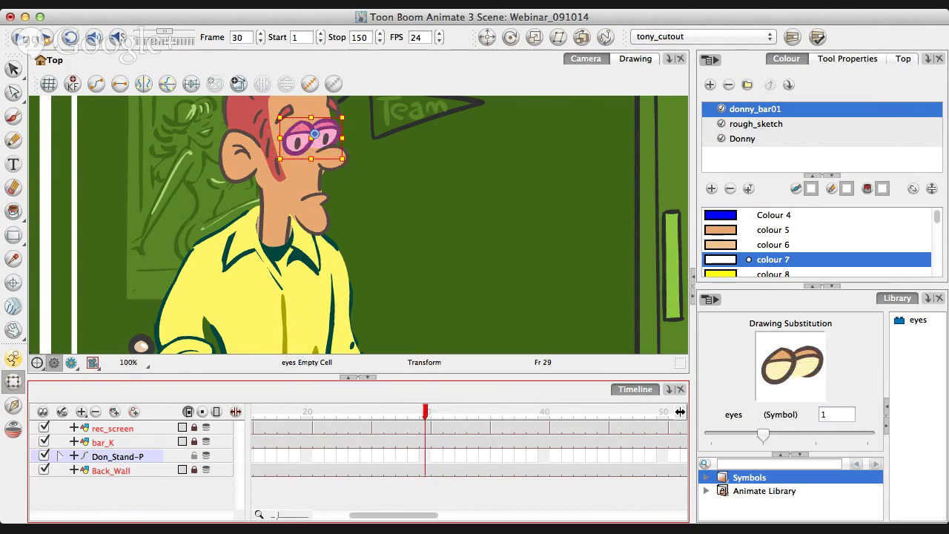
pyautogui.press(',')
pyautogui.press(',')
pyautogui.press(',')
pyautogui.press(',')
pyautogui.press(',')
pyautogui.press(',')
pyautogui.press(',')
pyautogui.press('.')
pyautogui.press('.')
pyautogui.press('.')
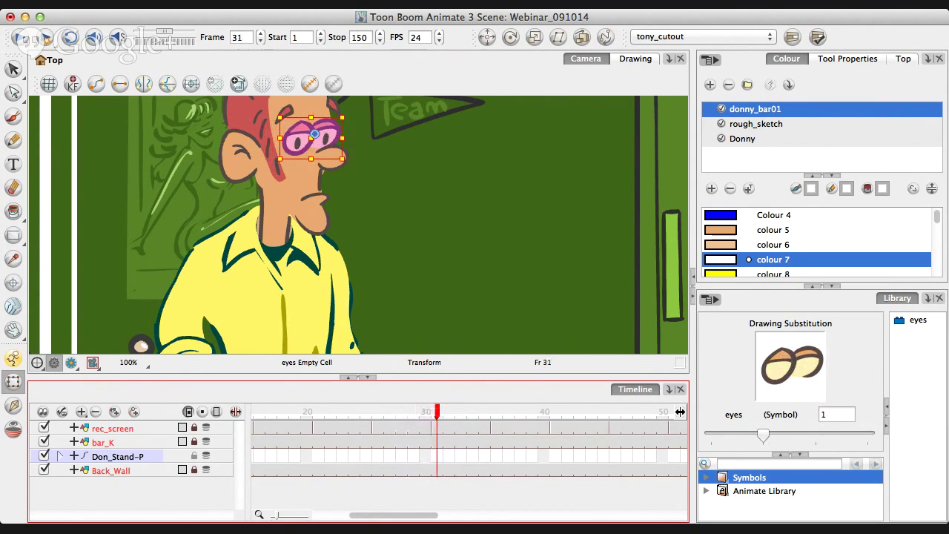
pyautogui.press('.')
pyautogui.press('.')
pyautogui.press('.')
pyautogui.press('.')
pyautogui.press(',')
pyautogui.press(',')
pyautogui.press(',')
pyautogui.press(',')
pyautogui.press('.')
pyautogui.press('.')
pyautogui.press('.')
pyautogui.press('.')
pyautogui.press('.')
pyautogui.press('.')
pyautogui.press('.')
pyautogui.press('.')
pyautogui.press('.')
pyautogui.press('.')
pyautogui.press('.')
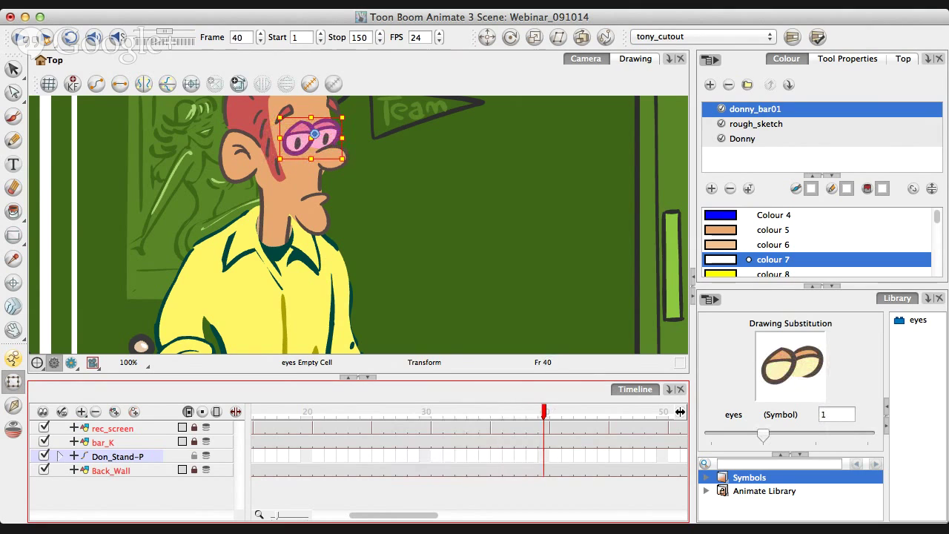
# Begin a second blink by substituting eyes drawing 2 at frame 67 and drawing 3 at frame 68.
pyautogui.press('.')
pyautogui.press('.')
pyautogui.press('.')
pyautogui.press('.')
pyautogui.press('.')
pyautogui.press('.')
pyautogui.press('.')
pyautogui.press('.')
pyautogui.press('.')
pyautogui.press('.')
pyautogui.press('.')
pyautogui.press('.')
pyautogui.press('.')
pyautogui.press('.')
pyautogui.press('.')
pyautogui.press('.')
pyautogui.press('.')
pyautogui.press('.')
pyautogui.press('.')
pyautogui.press('.')
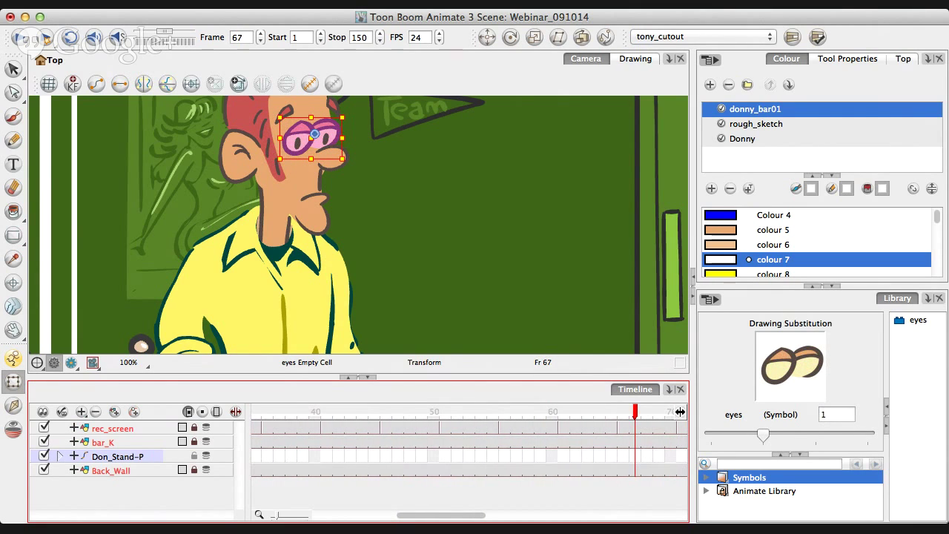
pyautogui.press('.')
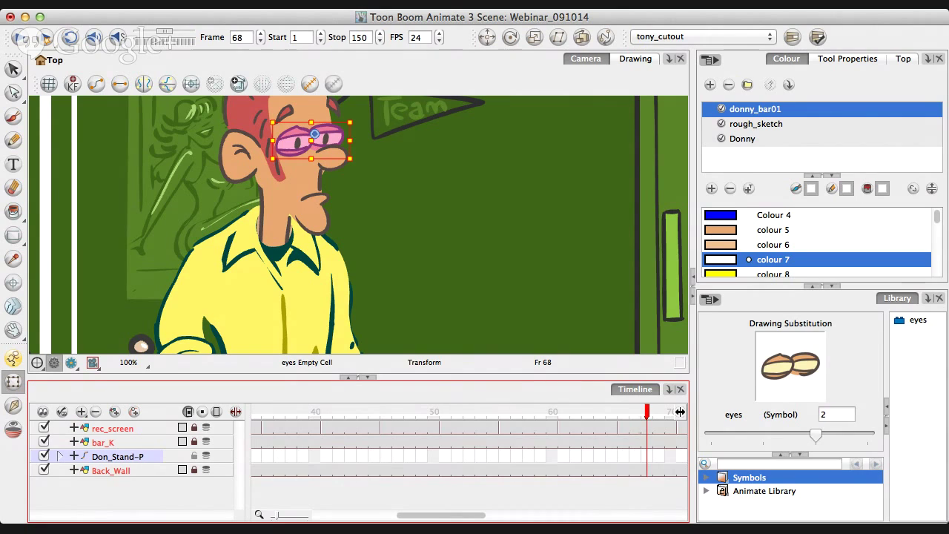
pyautogui.press('.')
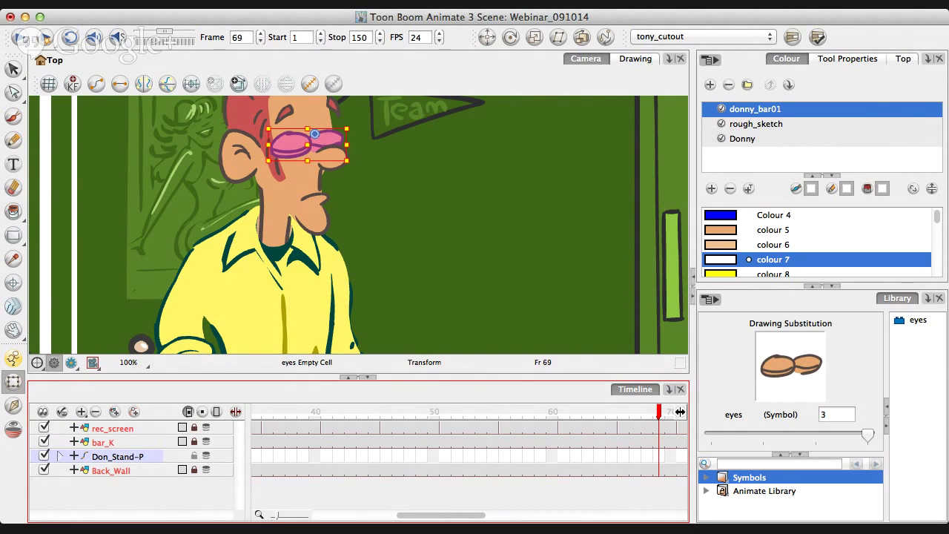
# Flip back and forth through the frames around 67 to check how the eyes close.
pyautogui.press('.')
pyautogui.press('.')
pyautogui.press('.')
pyautogui.press(',')
pyautogui.press(',')
pyautogui.press(',')
pyautogui.press(',')
pyautogui.press(',')
pyautogui.press(',')
pyautogui.press(',')
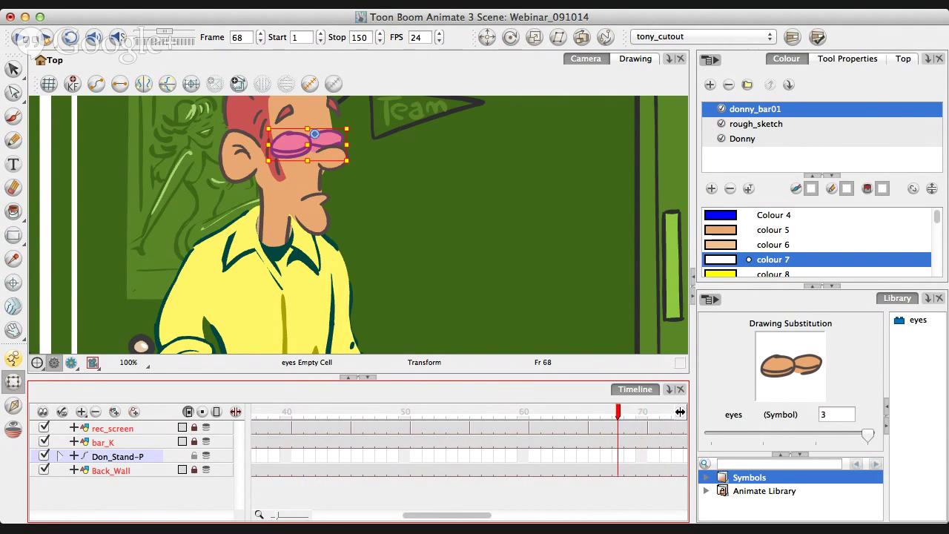
pyautogui.press(',')
pyautogui.press(',')
pyautogui.press('.')
pyautogui.press('.')
pyautogui.press('.')
pyautogui.press('.')
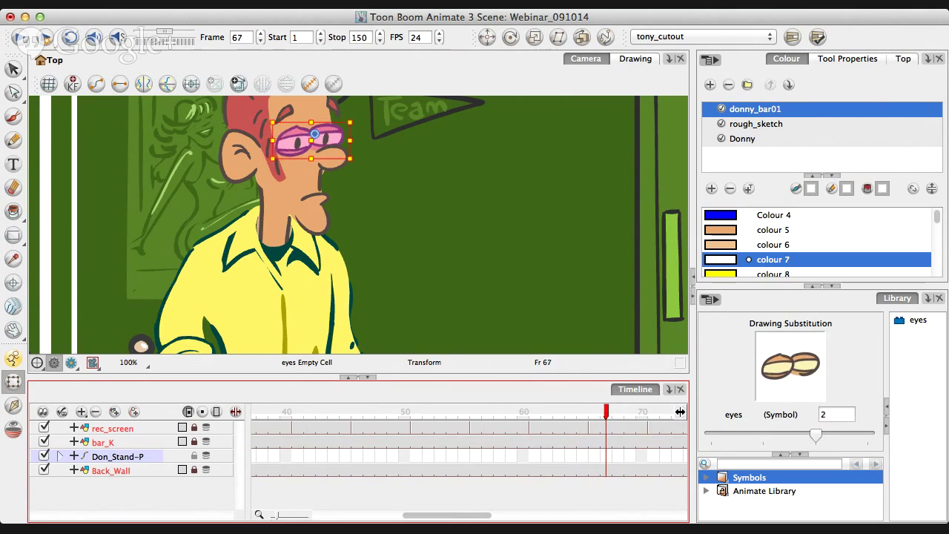
# Reopen the eyes after the second blink with drawing 2 at frame 69 and drawing 1 at frame 70.
pyautogui.press('.')
pyautogui.press('.')
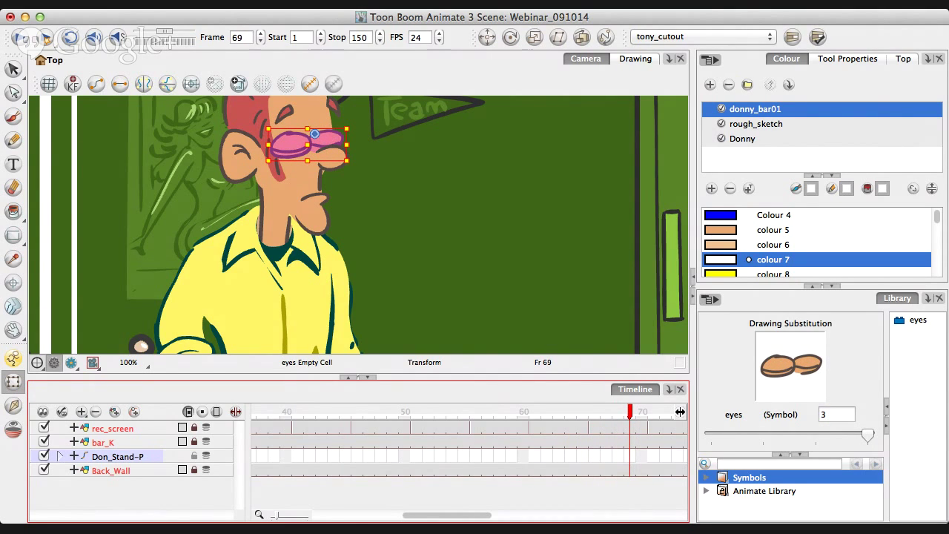
pyautogui.press('-')
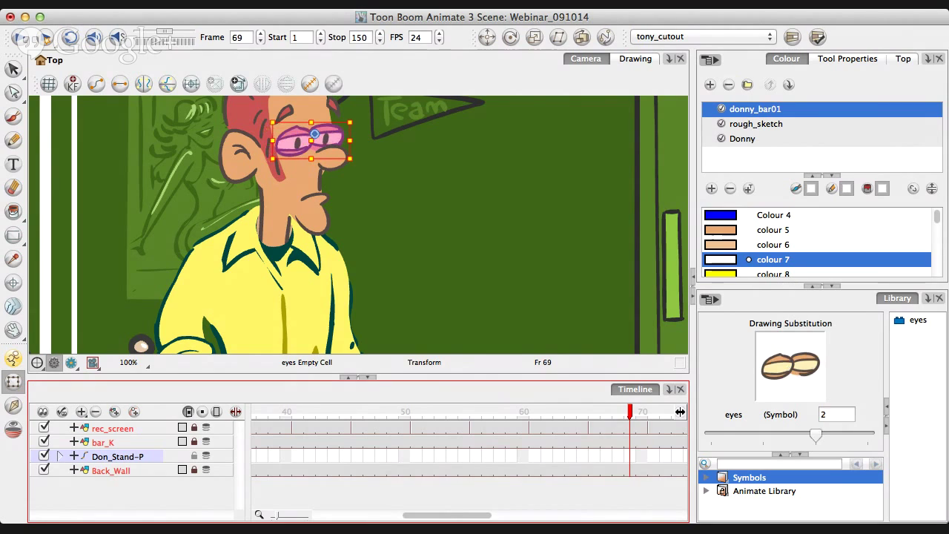
pyautogui.press('.')
pyautogui.press('-')
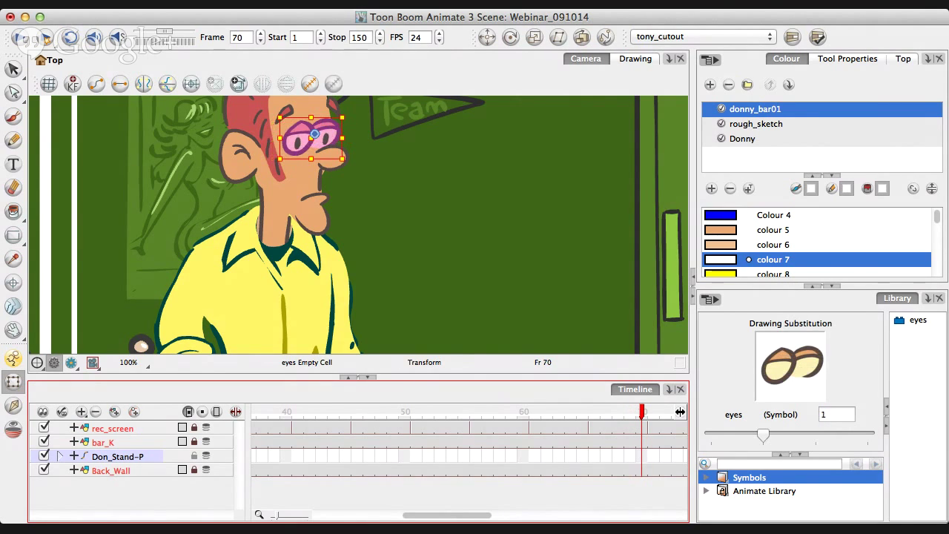
# Play the scene onward to frame 116 and close the eyes there by substituting drawing 3.
pyautogui.press('Return')
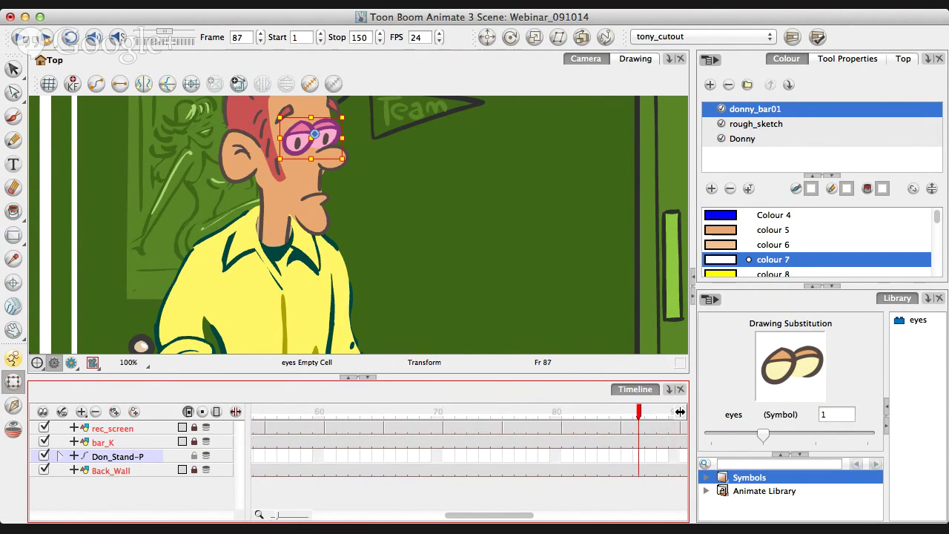
pyautogui.press('Return')
pyautogui.press('.')
pyautogui.press('.')
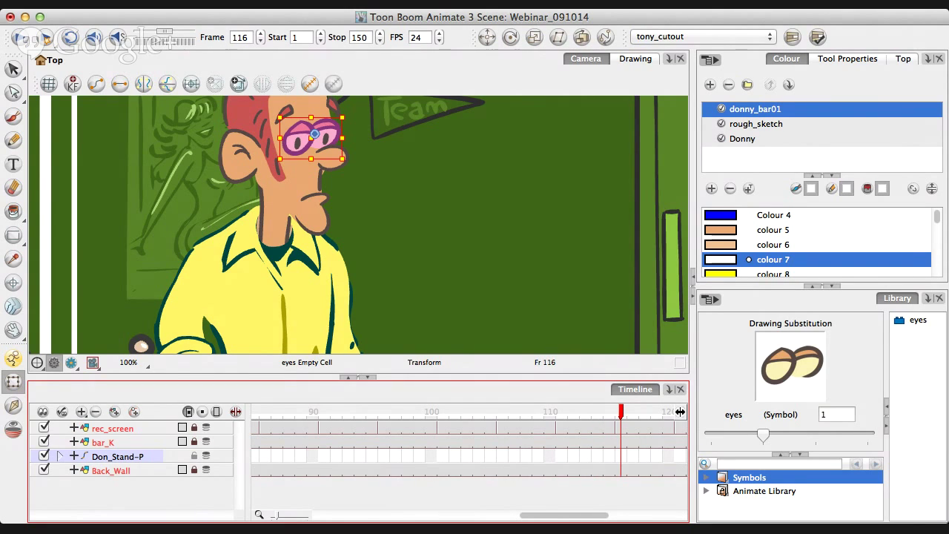
pyautogui.press(']')
pyautogui.press(']')
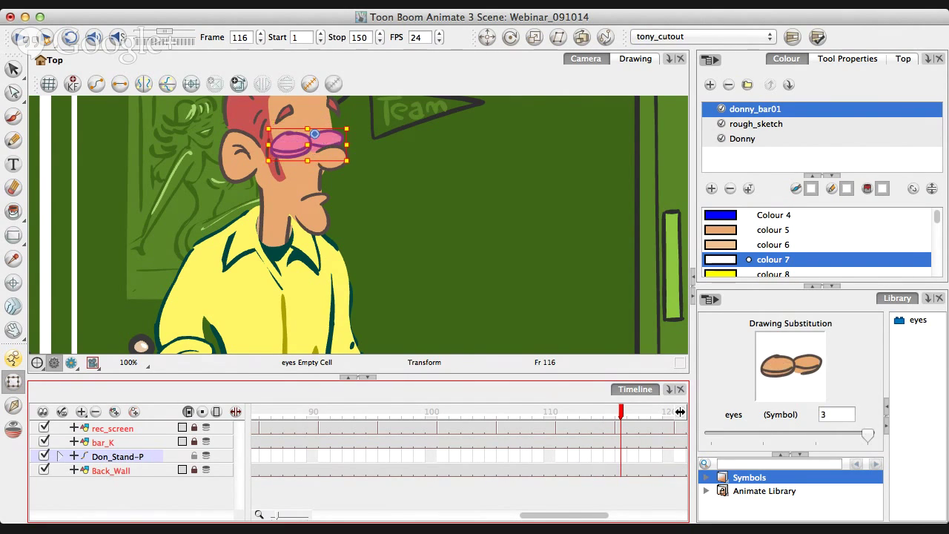
# Finish the third blink with eyes drawing 2 at frame 118 and drawing 1 at frame 119.
pyautogui.press('.')
pyautogui.press('.')
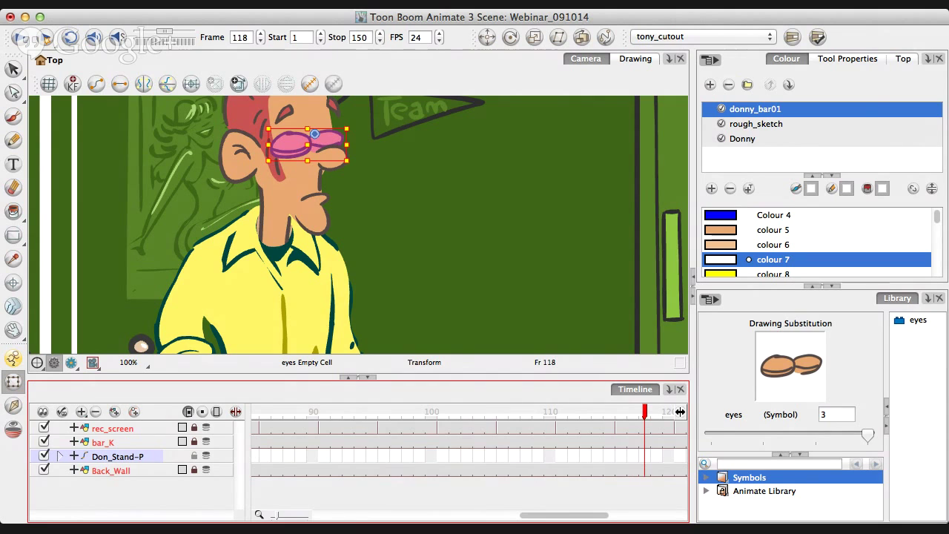
pyautogui.press('[')
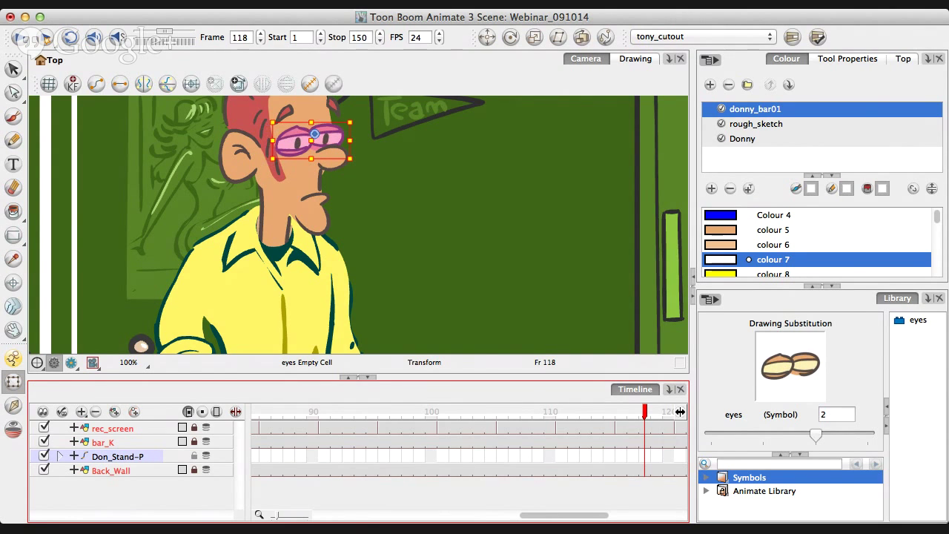
pyautogui.press('.')
pyautogui.press('[')
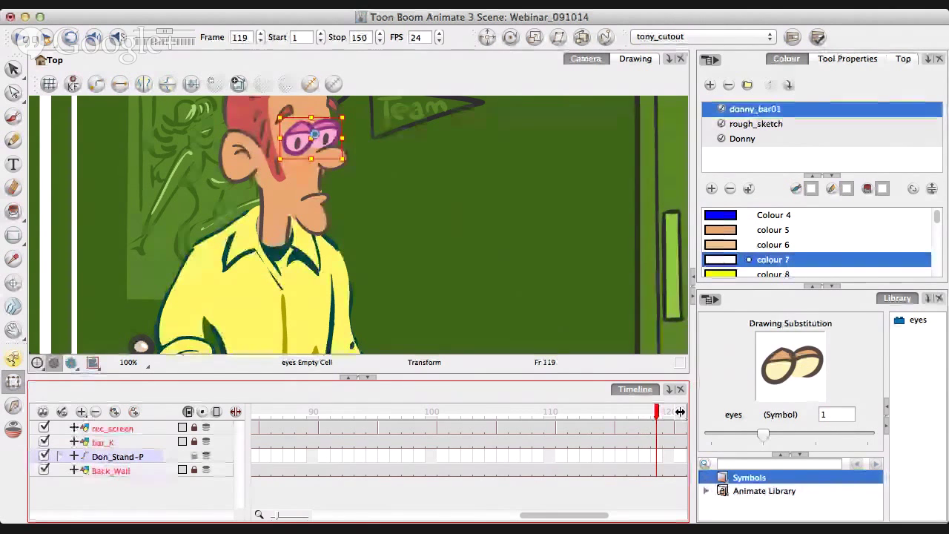
# Return to about frame 40 and play the scene to its end to check the blinks.
pyautogui.press(',')
pyautogui.press(',')
pyautogui.press(',')
pyautogui.press(',')
pyautogui.press(',')
pyautogui.press(',')
pyautogui.press(',')
pyautogui.press(',')
pyautogui.press(',')
pyautogui.press(',')
pyautogui.press(',')
pyautogui.press(',')
pyautogui.press(',')
pyautogui.press(',')
pyautogui.press(',')
pyautogui.press(',')
pyautogui.press(',')
pyautogui.press(',')
pyautogui.press(',')
pyautogui.press(',')
pyautogui.press(',')
pyautogui.press(',')
pyautogui.press(',')
pyautogui.press(',')
pyautogui.press(',')
pyautogui.press(',')
pyautogui.press(',')
pyautogui.press(',')
pyautogui.press(',')
pyautogui.press(',')
pyautogui.press(',')
pyautogui.press(',')
pyautogui.press(',')
pyautogui.press(',')
pyautogui.press(',')
pyautogui.press(',')
pyautogui.press(',')
pyautogui.press(',')
pyautogui.press(',')
pyautogui.press(',')
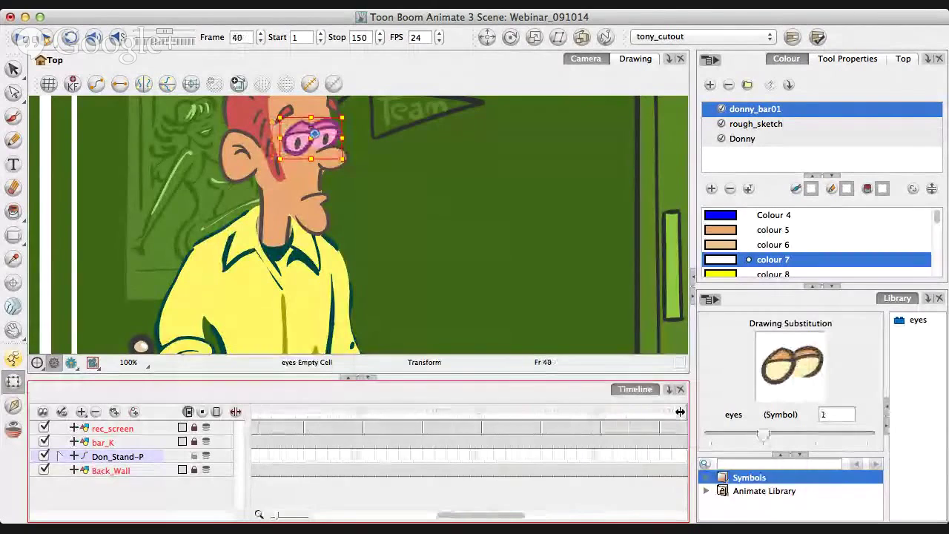
pyautogui.press('Return')
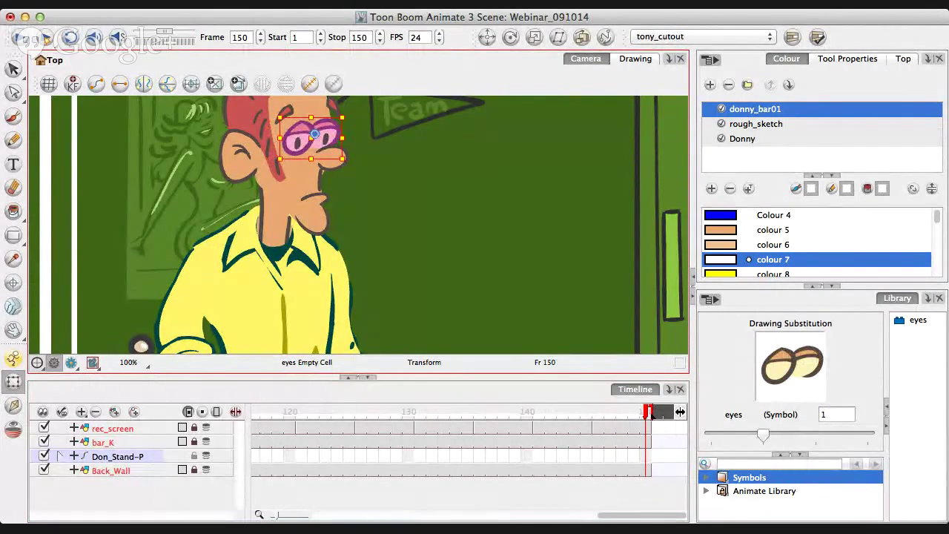
pyautogui.press('Tab')
pyautogui.press('Return')
pyautogui.press('Tab')
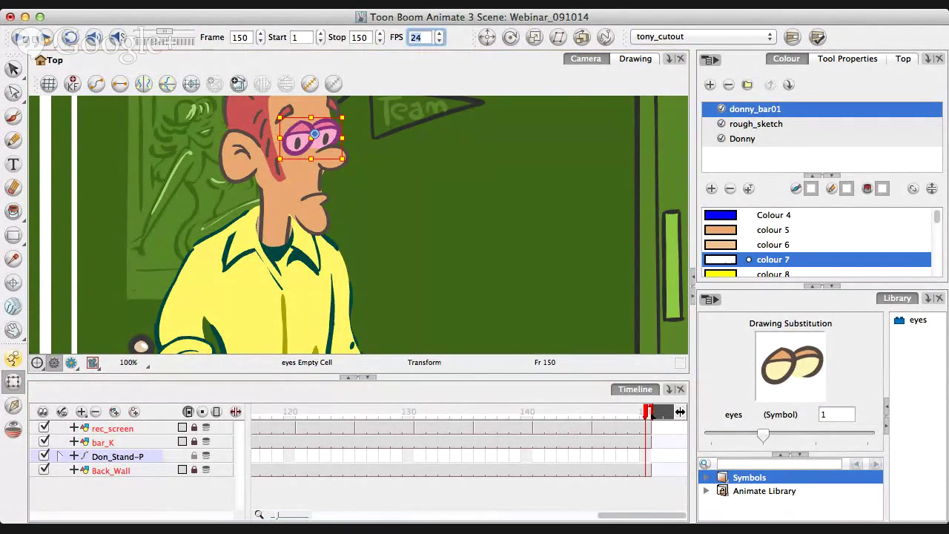
pyautogui.press('Return')
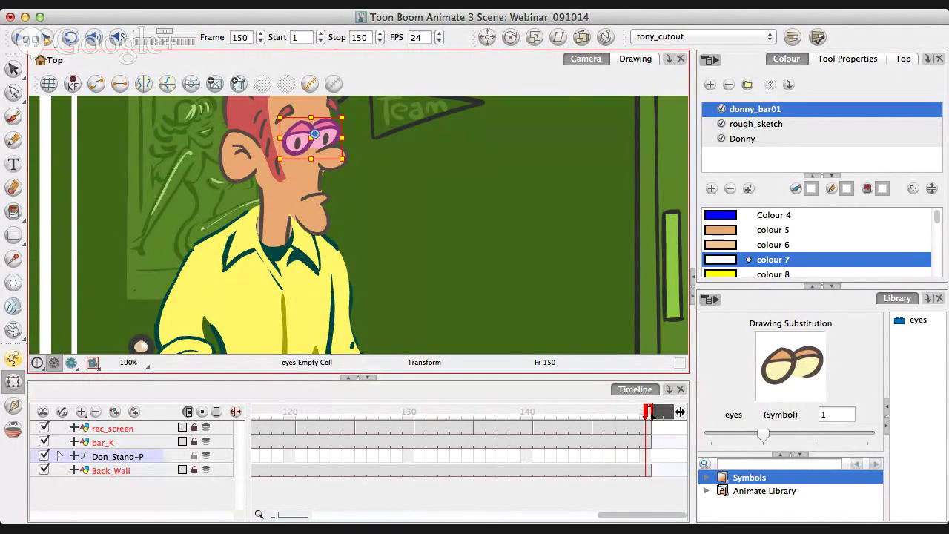
pyautogui.press('5')
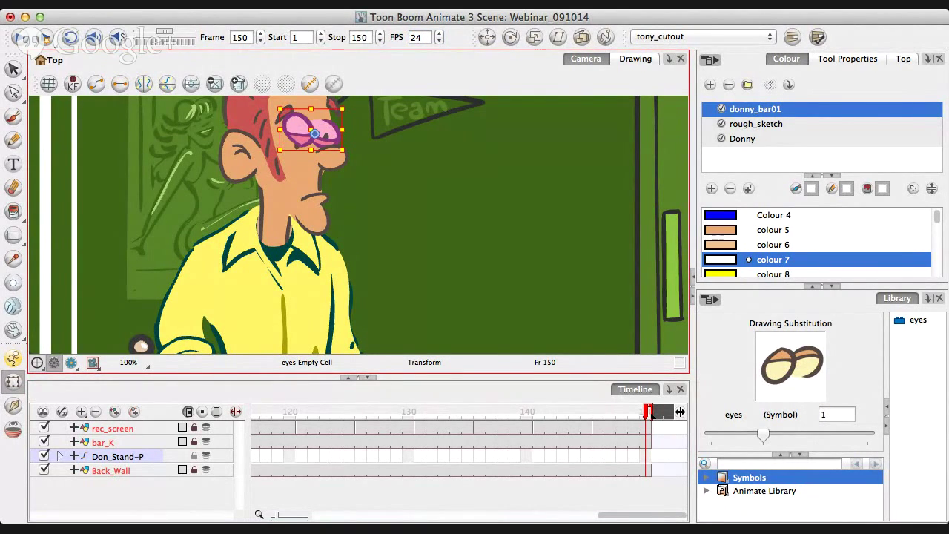
pyautogui.press('5')
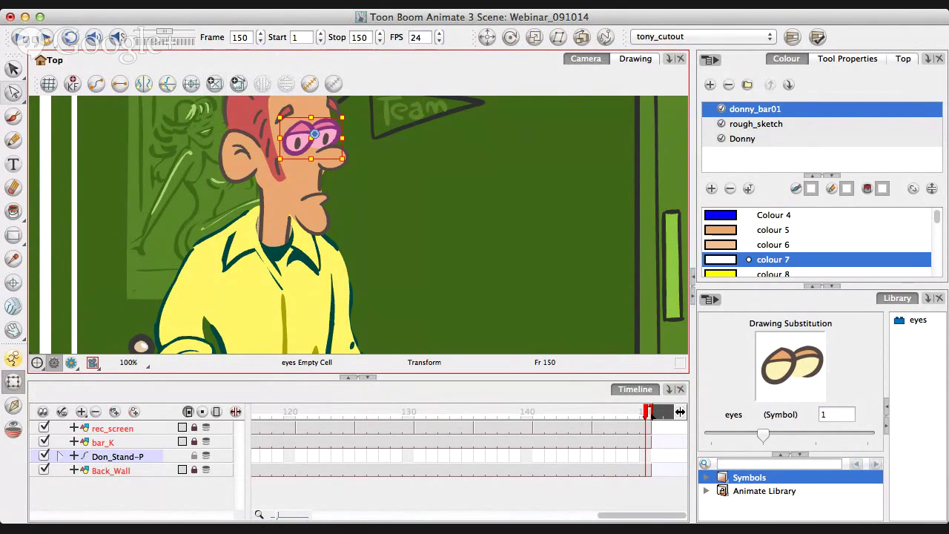
# Set the scene's playback rate to 15 FPS.
pyautogui.click(14, 69)
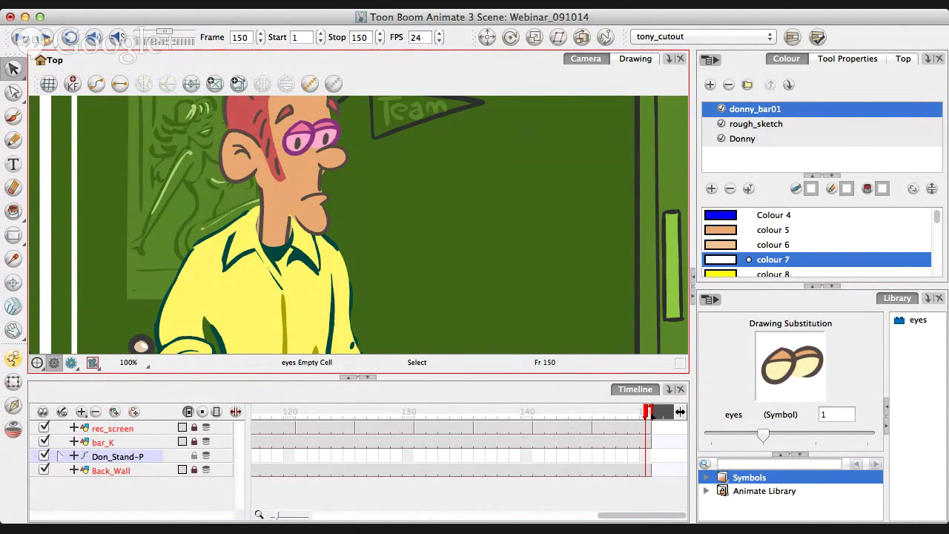
pyautogui.press('Tab')
pyautogui.write('1')
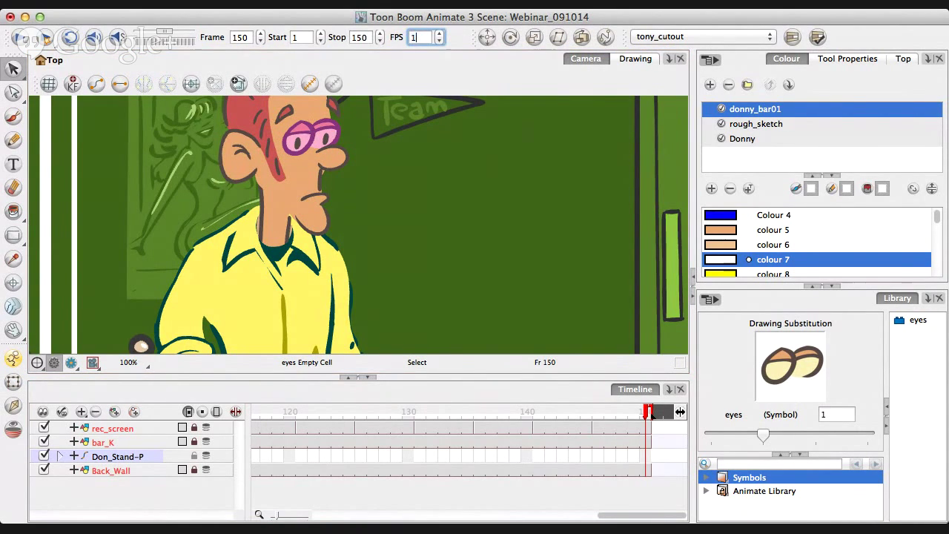
pyautogui.write('5')
pyautogui.press('Return')
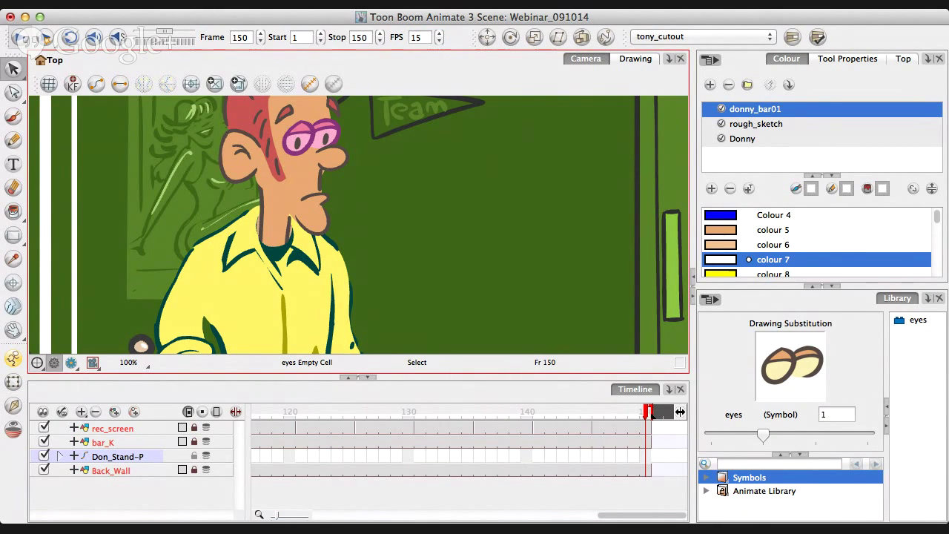
# Play the scene at the new frame rate and stop it with the whole camera frame in view.
pyautogui.click(20, 37)
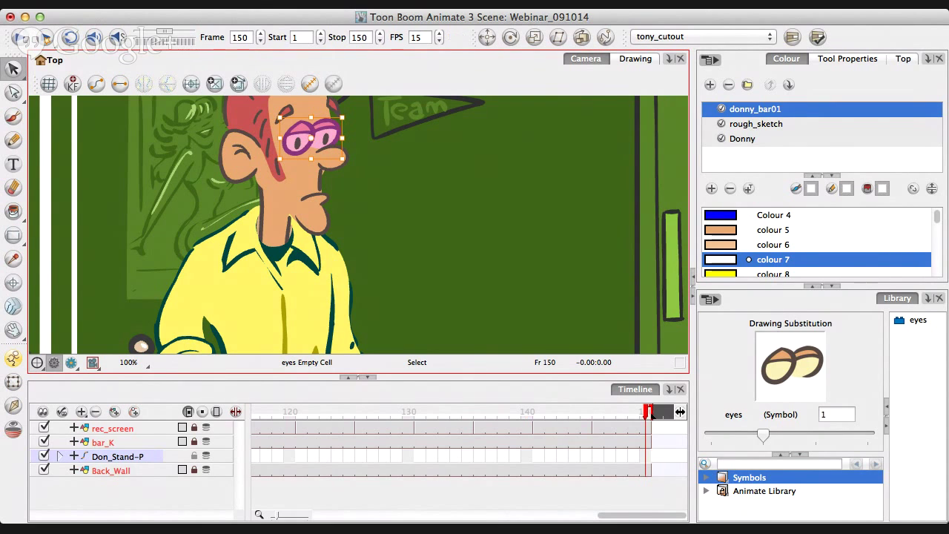
pyautogui.scroll(-1, 267, 230)
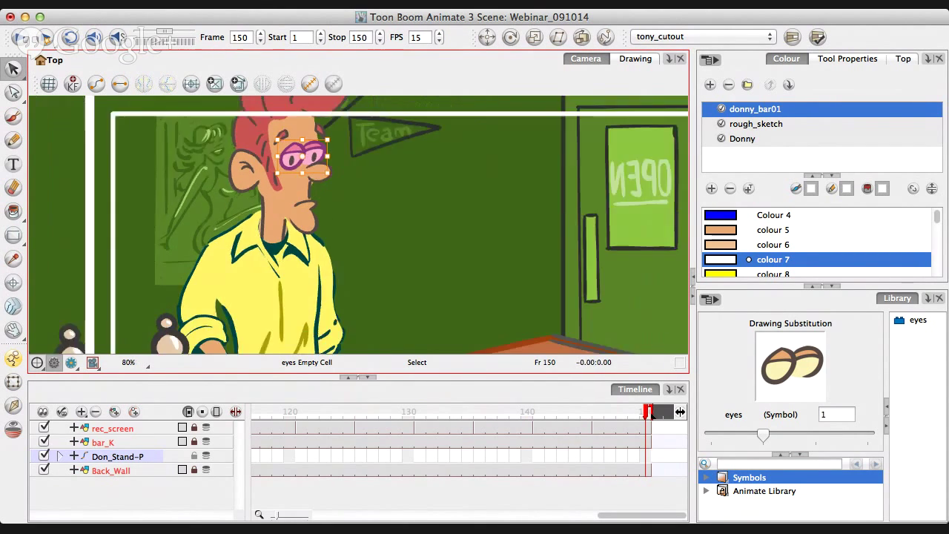
pyautogui.scroll(-2, 269, 227)
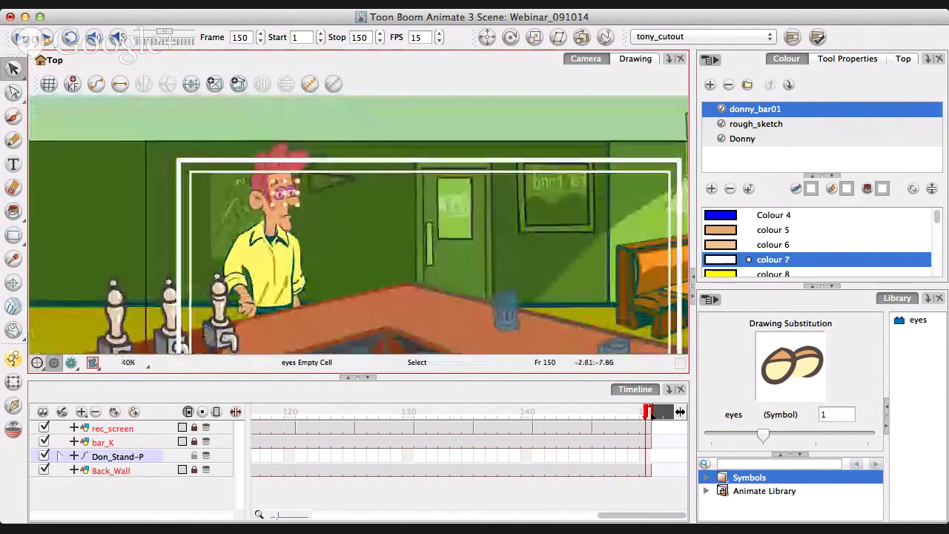
pyautogui.moveTo(268, 227); pyautogui.dragTo(184, 158)
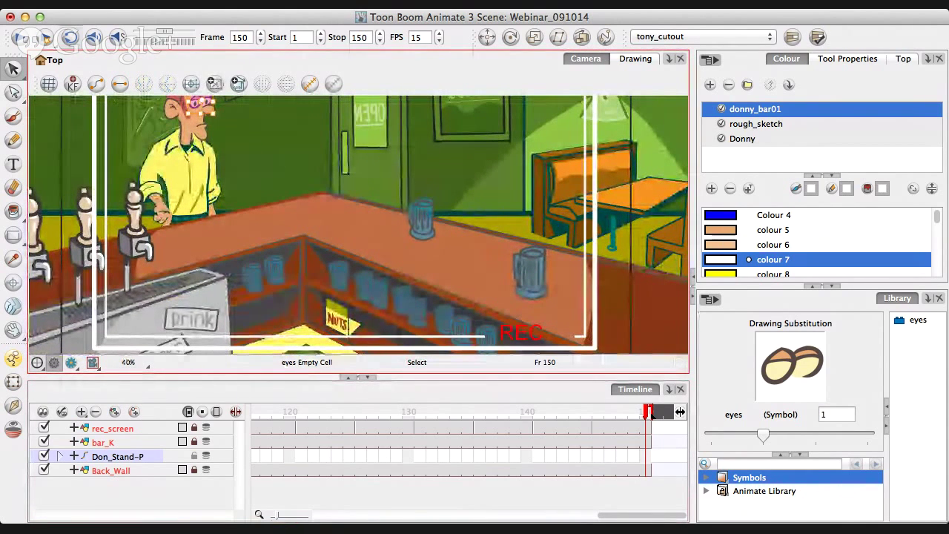
pyautogui.press('Return')
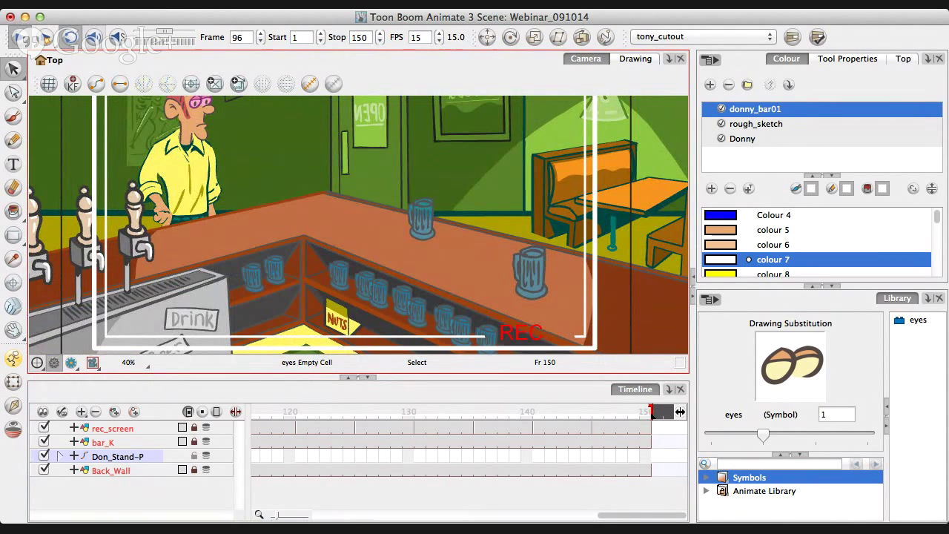
pyautogui.click(20, 37)
pyautogui.press('space')
pyautogui.moveTo(223, 195)
pyautogui.mouseDown()
pyautogui.moveTo(228, 233)
pyautogui.moveTo(216, 181)
pyautogui.mouseUp()
pyautogui.press('2')
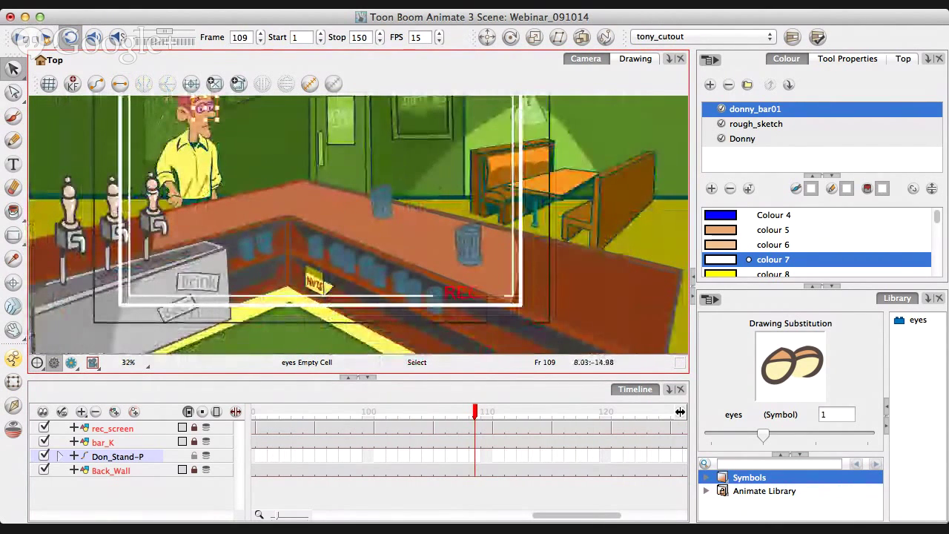
pyautogui.press('space')
pyautogui.moveTo(475, 296); pyautogui.dragTo(490, 327)
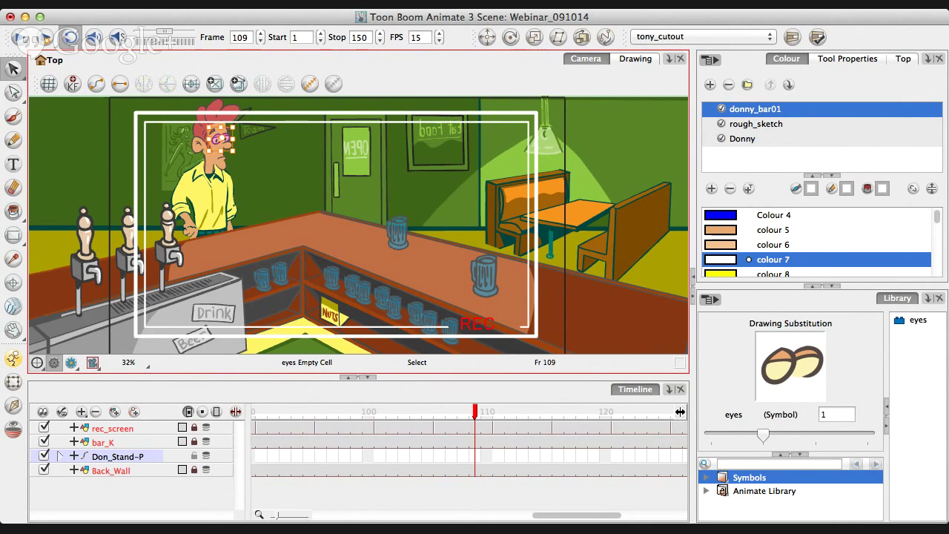
# Return to frame 1 and open the scene's Top view.
pyautogui.click(635, 390)
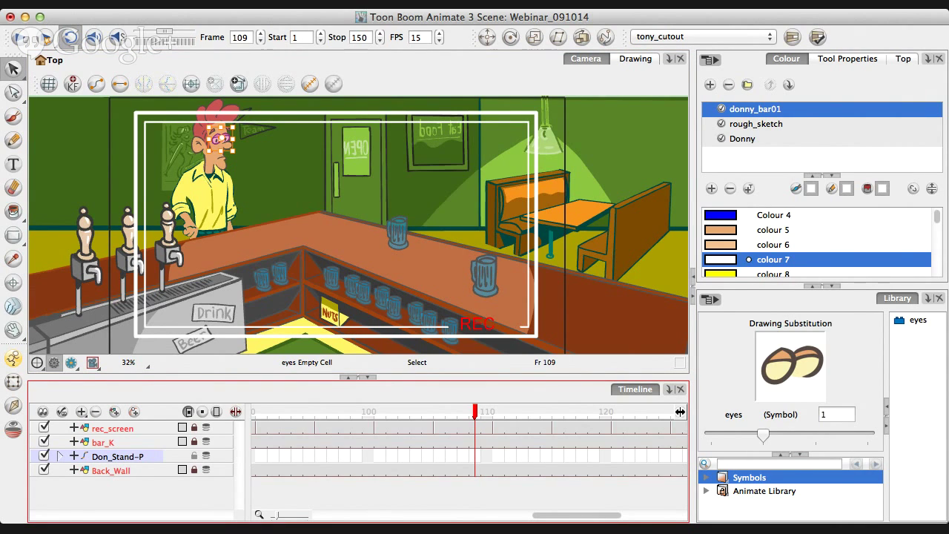
pyautogui.moveTo(474, 411); pyautogui.dragTo(245, 411)
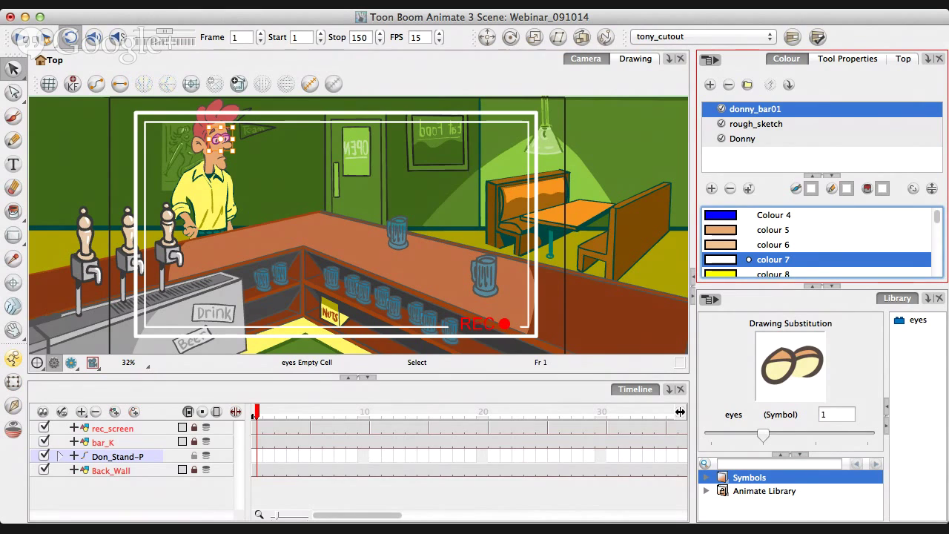
pyautogui.click(903, 58)
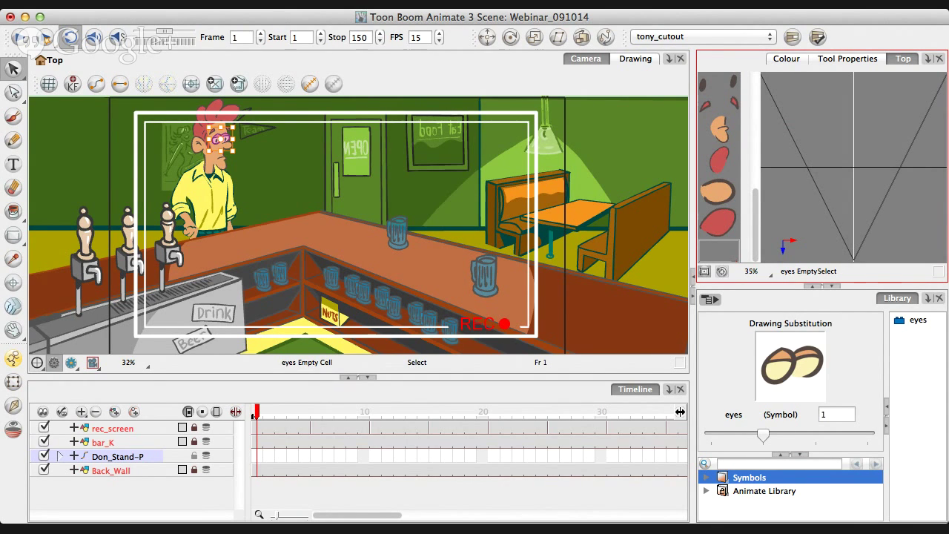
# Examine the layer drawings listed in the Top view, including hair_3, hair_2 and mouth, and clear the selection.
pyautogui.click(717, 221)
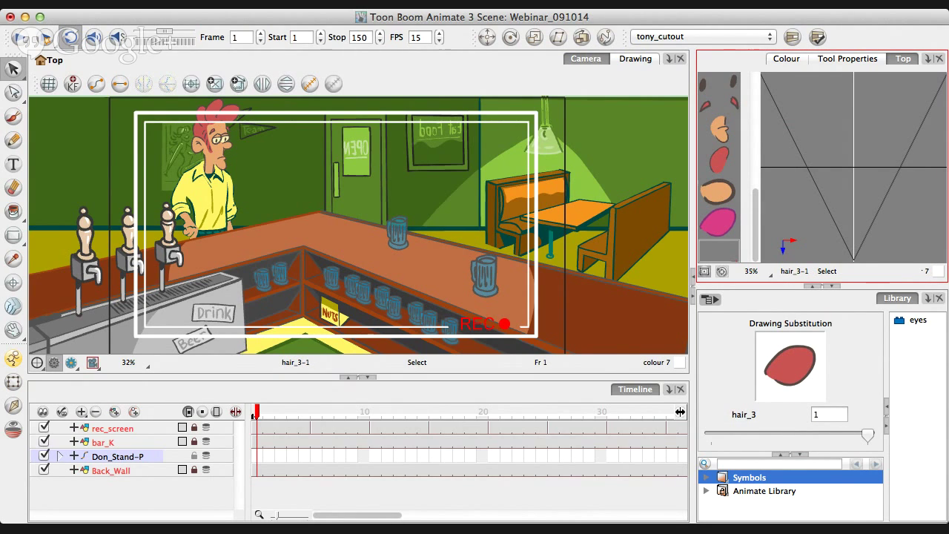
pyautogui.click(718, 191)
pyautogui.click(718, 158)
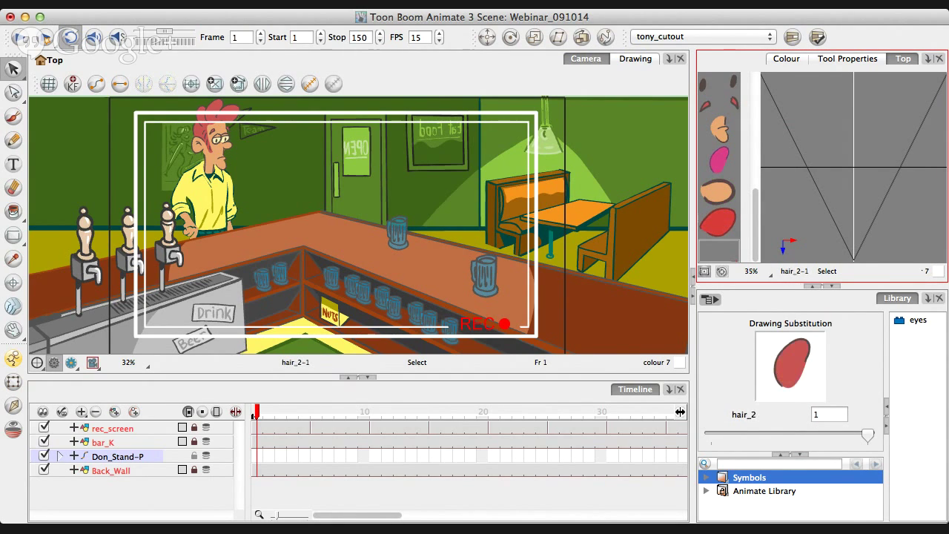
pyautogui.click(719, 129)
pyautogui.scroll(3, 719, 148)
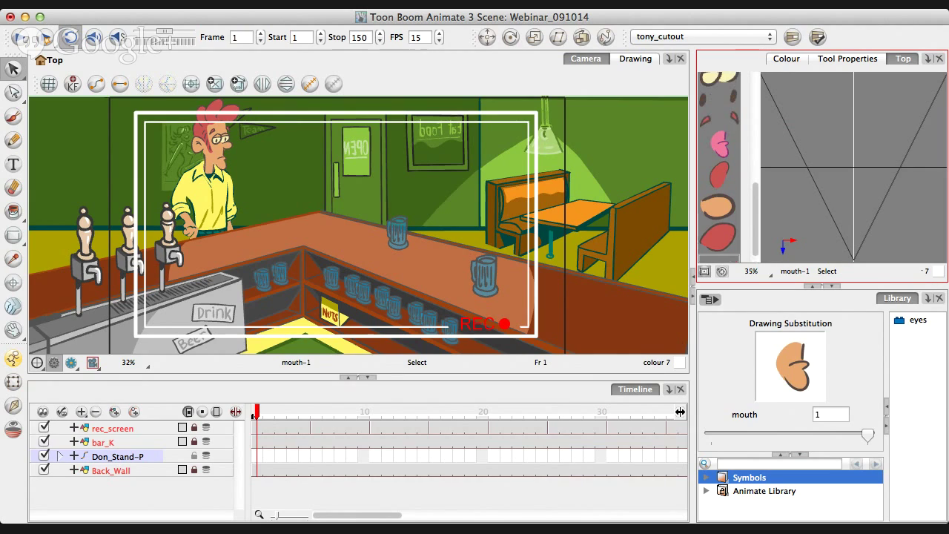
pyautogui.scroll(10, 719, 167)
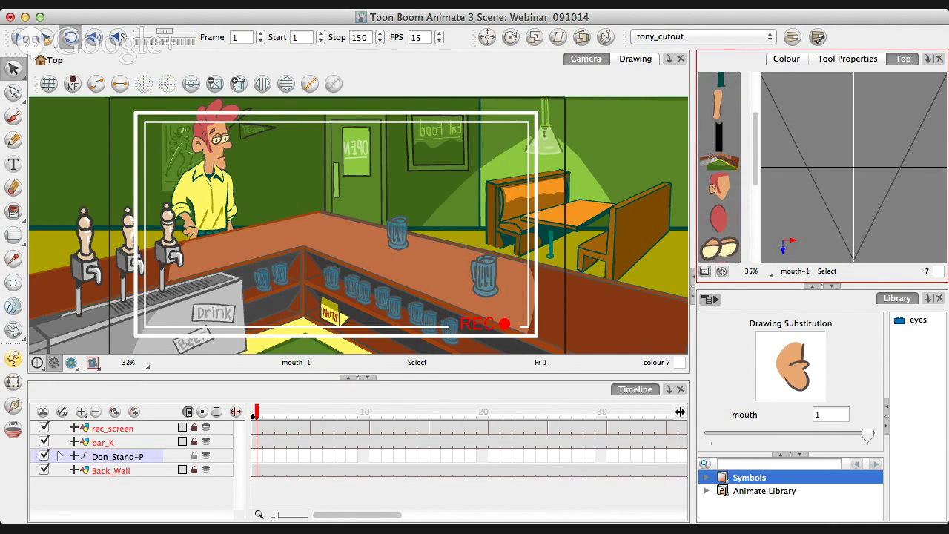
pyautogui.scroll(-1, 719, 167)
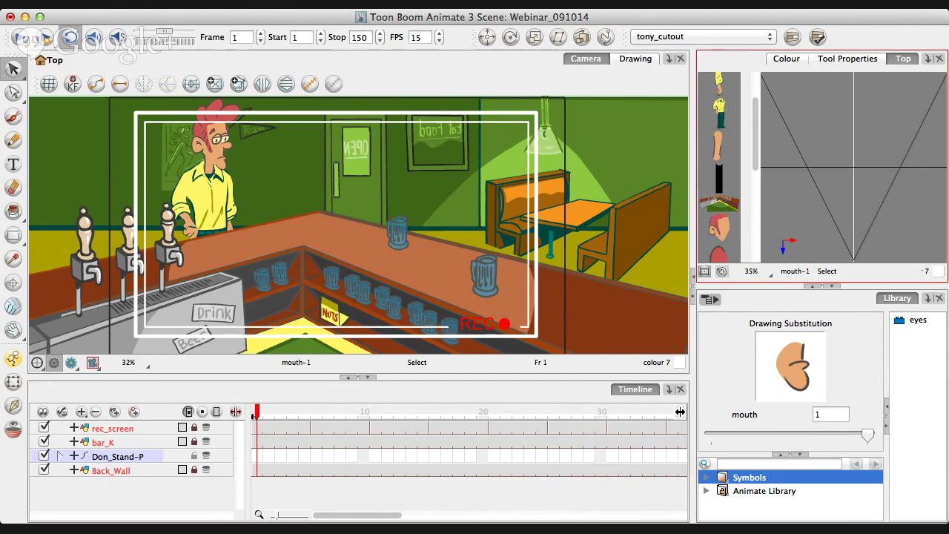
pyautogui.scroll(3, 719, 166)
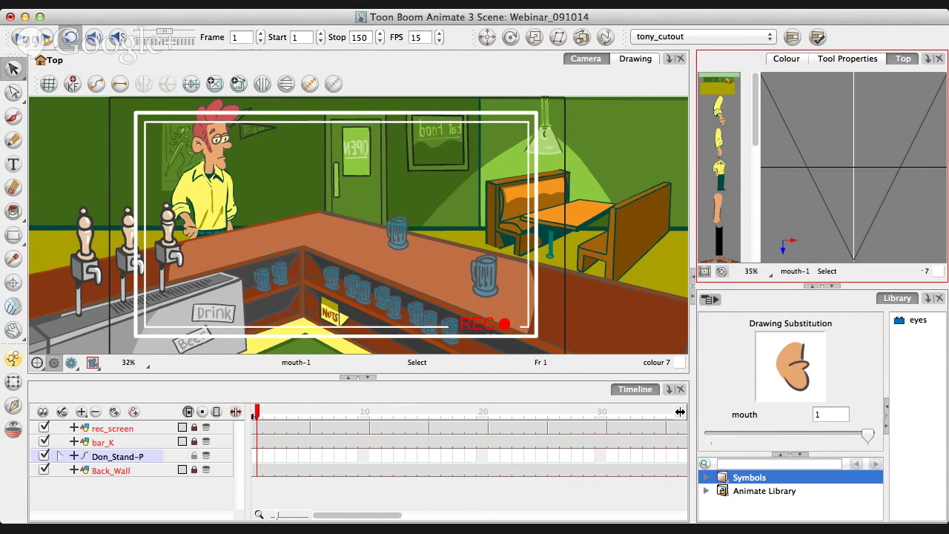
pyautogui.scroll(-10, 719, 167)
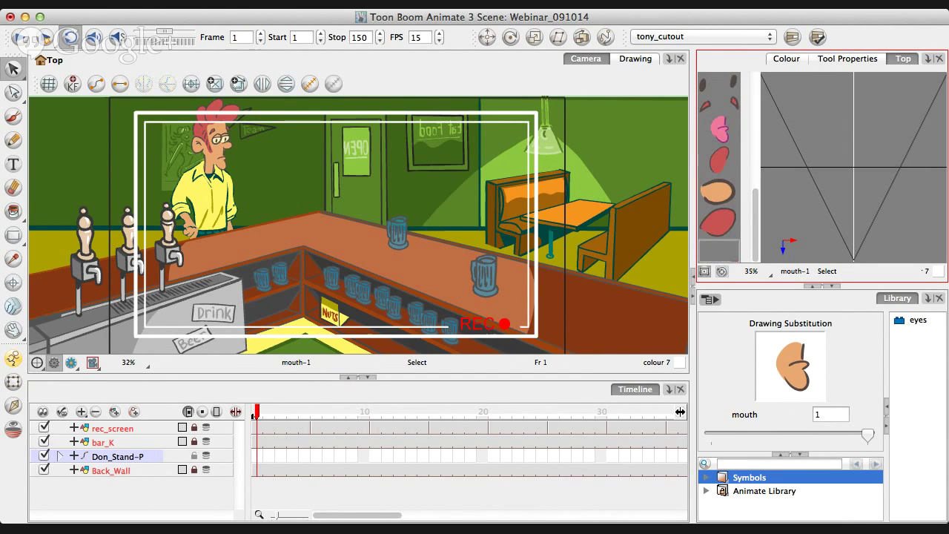
pyautogui.press('Escape')
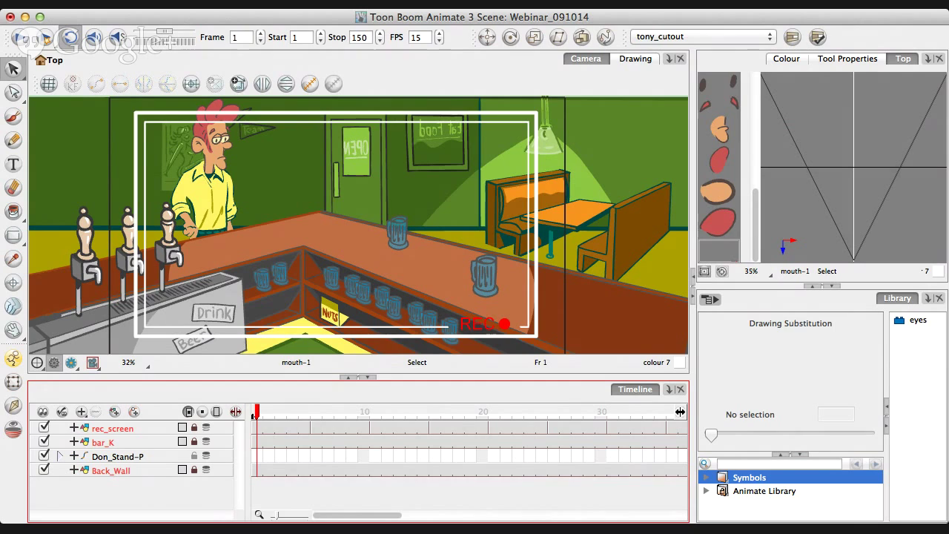
# Hide the rec_screen layer and activate the Translate tool.
pyautogui.click(44, 427)
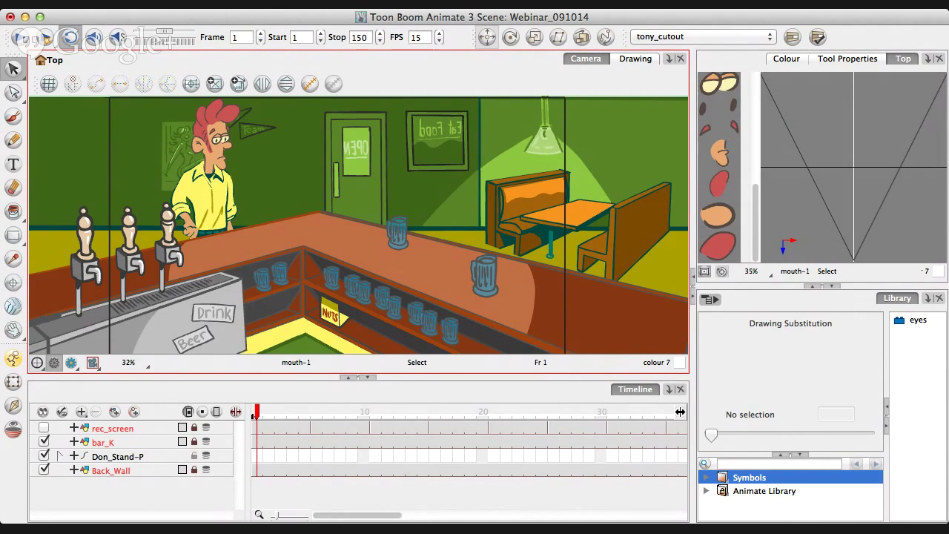
pyautogui.click(487, 36)
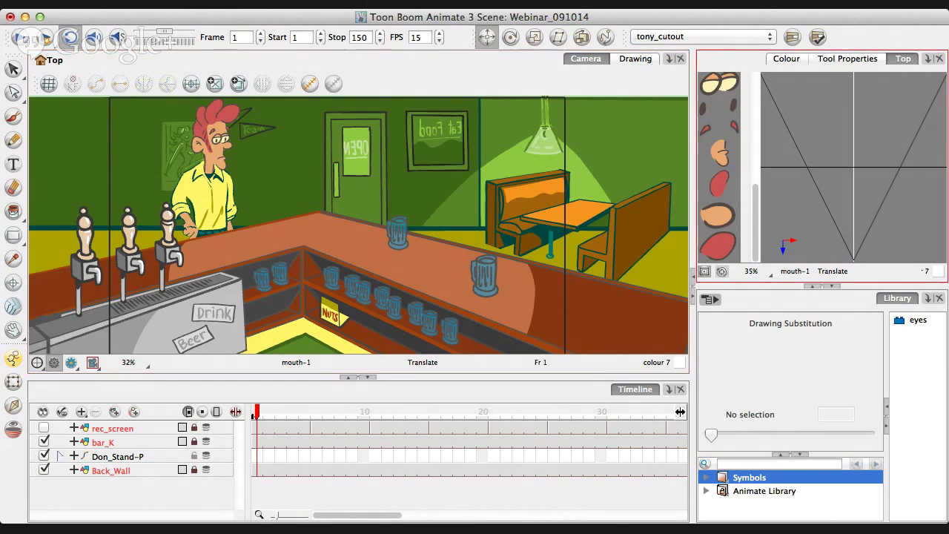
pyautogui.scroll(5, 720, 167)
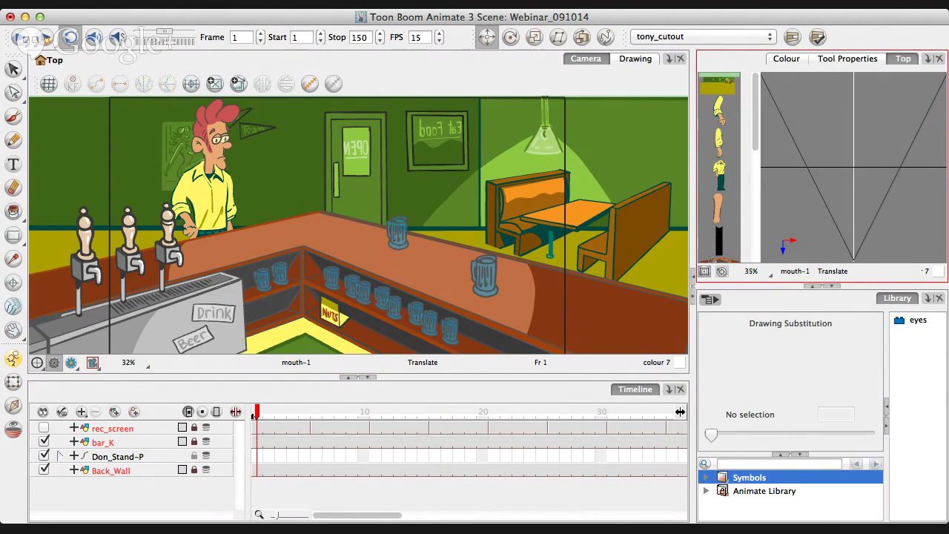
pyautogui.scroll(-5, 720, 167)
pyautogui.scroll(3, 719, 167)
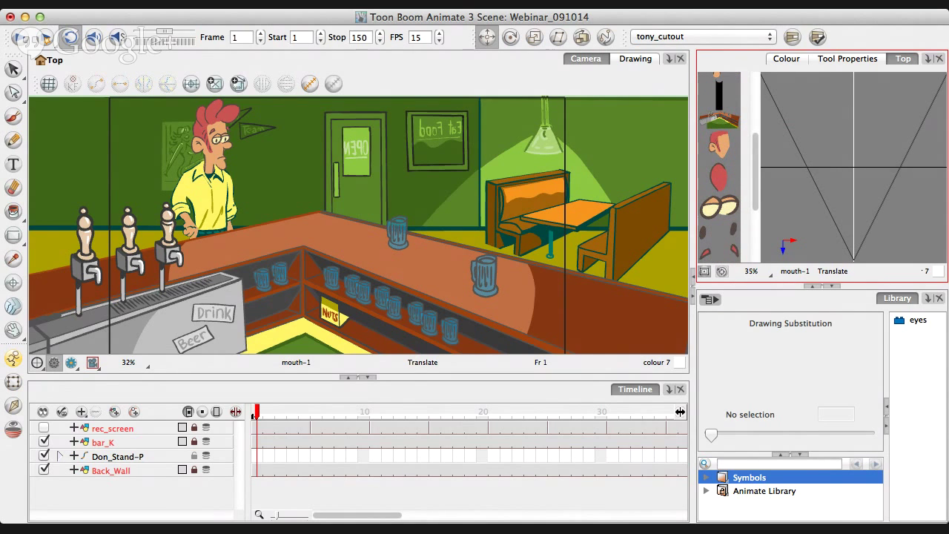
# Unlock the rec_screen, bar_K and Back_Wall layers for repositioning.
pyautogui.click(195, 442)
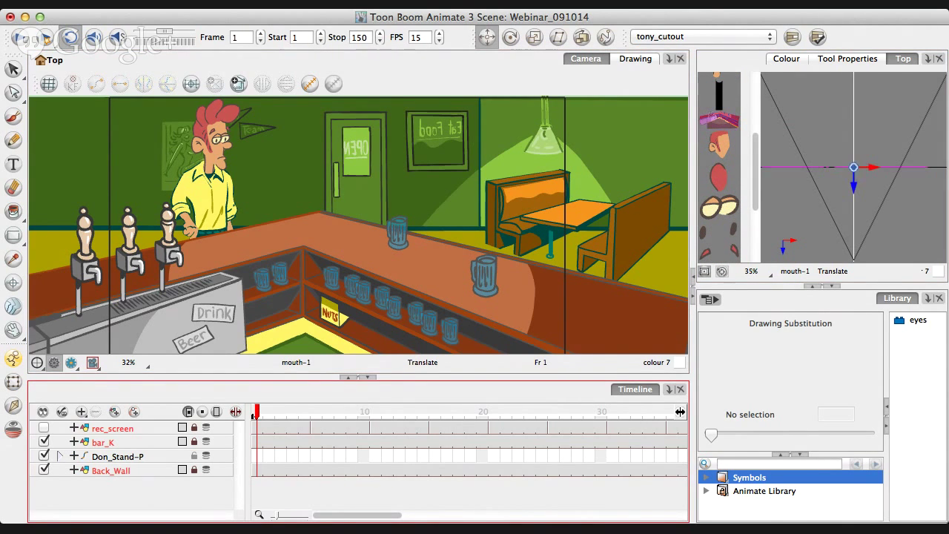
pyautogui.click(113, 428)
pyautogui.click(111, 470)
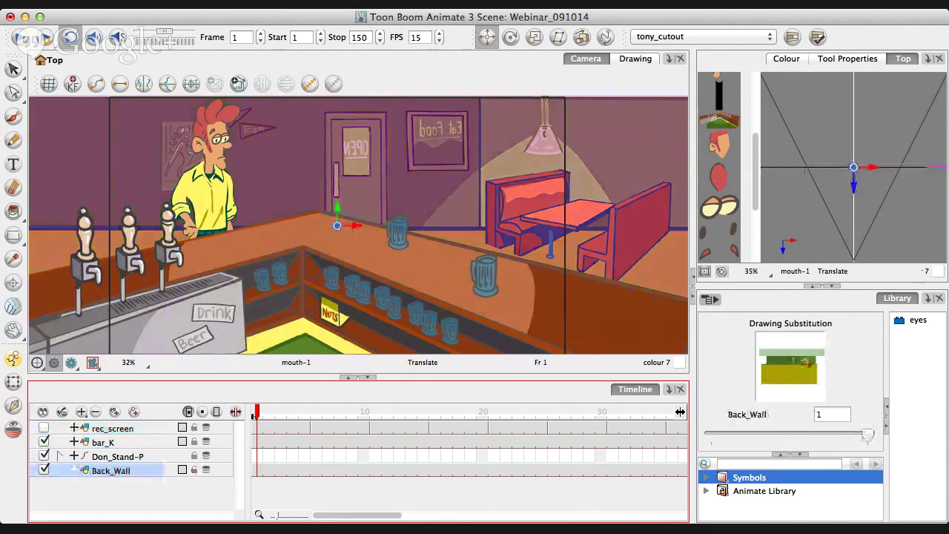
# Move the bar_K layer toward the camera along the depth axis in the Top view.
pyautogui.click(103, 442)
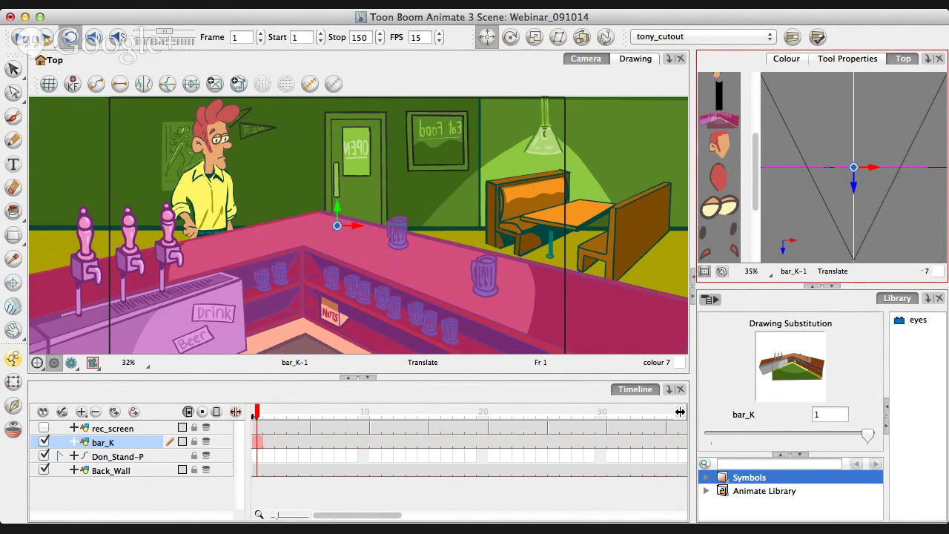
pyautogui.moveTo(853, 186)
pyautogui.mouseDown()
pyautogui.moveTo(853, 210)
pyautogui.moveTo(854, 184)
pyautogui.mouseUp()
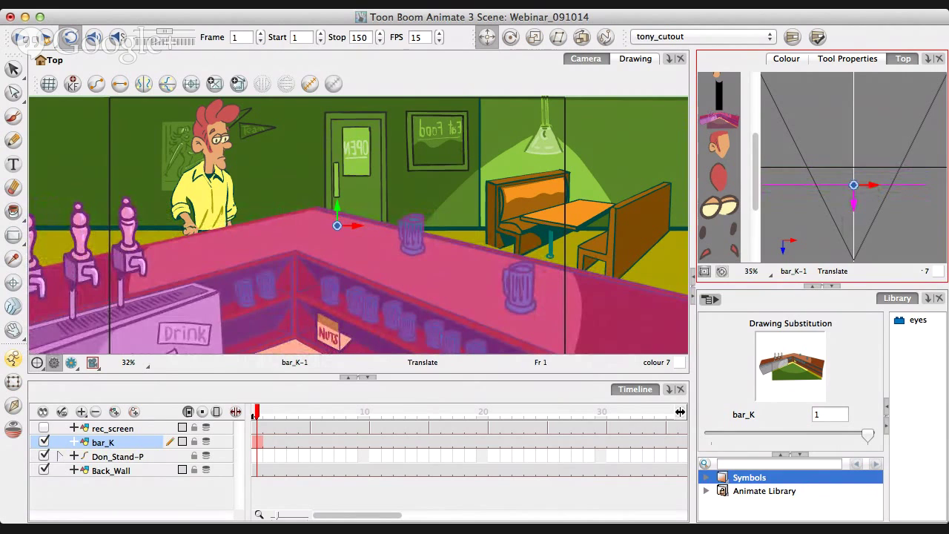
# Move the bar_K layer away from the camera past the character, then return it to its original depth in the Top view.
pyautogui.moveTo(853, 185); pyautogui.dragTo(853, 161)
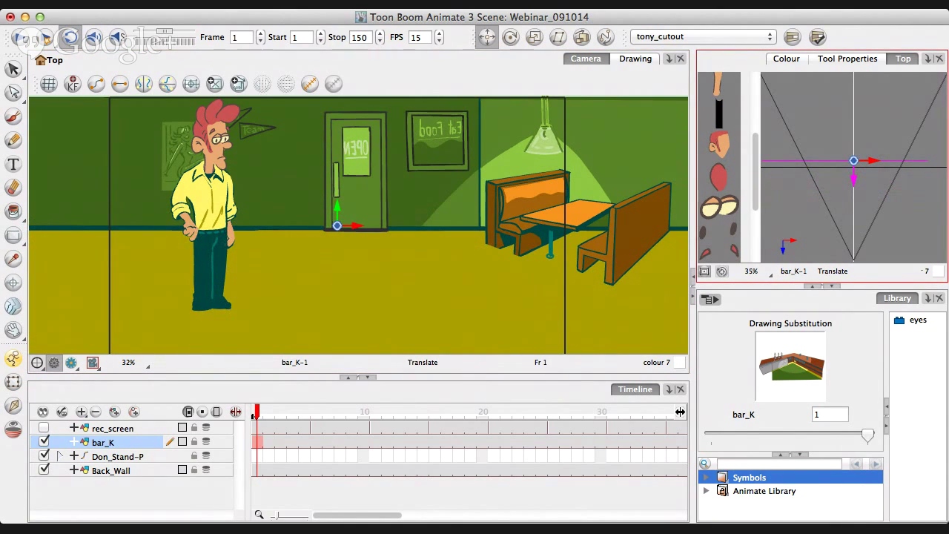
pyautogui.moveTo(854, 160); pyautogui.dragTo(854, 167)
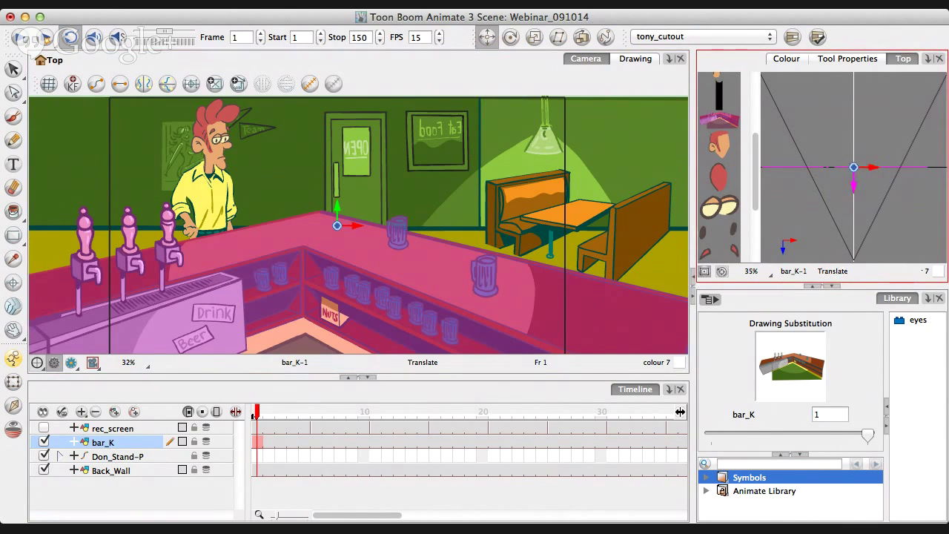
# Push the Back_Wall layer farther from the camera in the Top view with the Maintain Size tool.
pyautogui.scroll(3, 719, 163)
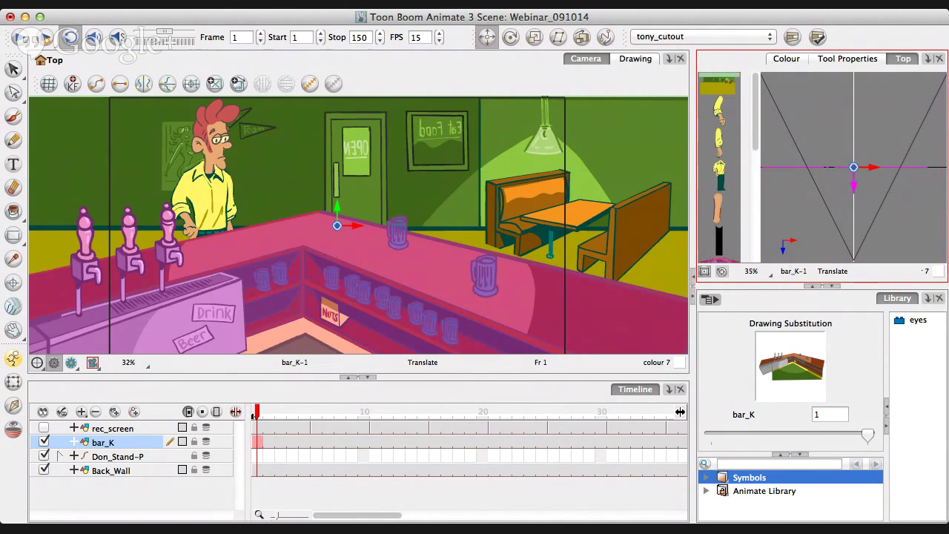
pyautogui.click(718, 85)
pyautogui.moveTo(853, 171)
pyautogui.mouseDown()
pyautogui.moveTo(851, 113)
pyautogui.moveTo(853, 167)
pyautogui.mouseUp()
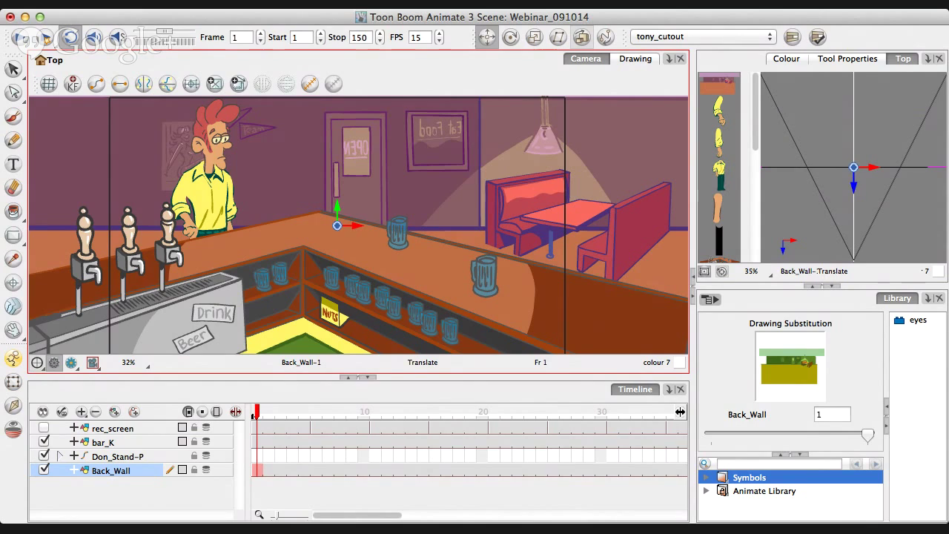
pyautogui.click(581, 37)
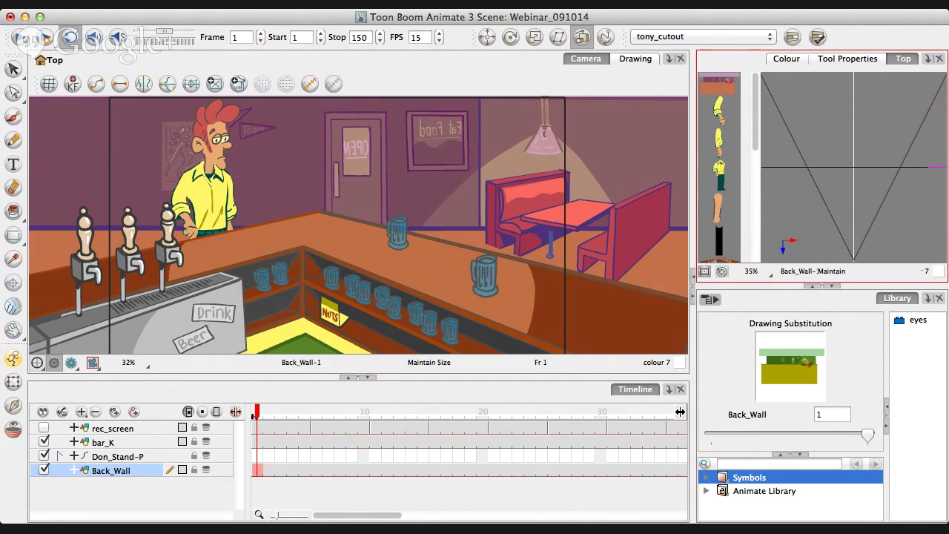
pyautogui.moveTo(890, 167); pyautogui.dragTo(890, 131)
# Bring the bar_K layer closer to the camera in the Top view while maintaining its apparent size.
pyautogui.scroll(-5, 719, 167)
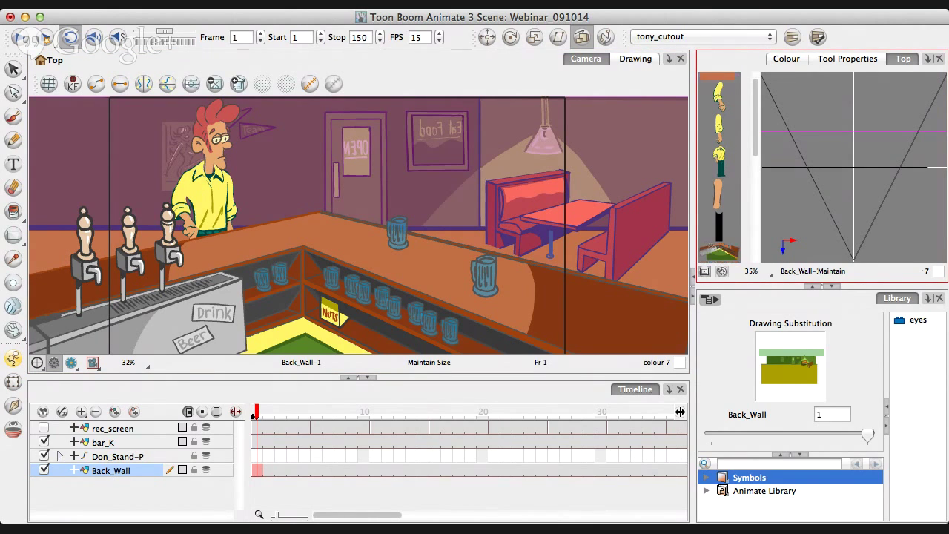
pyautogui.click(718, 180)
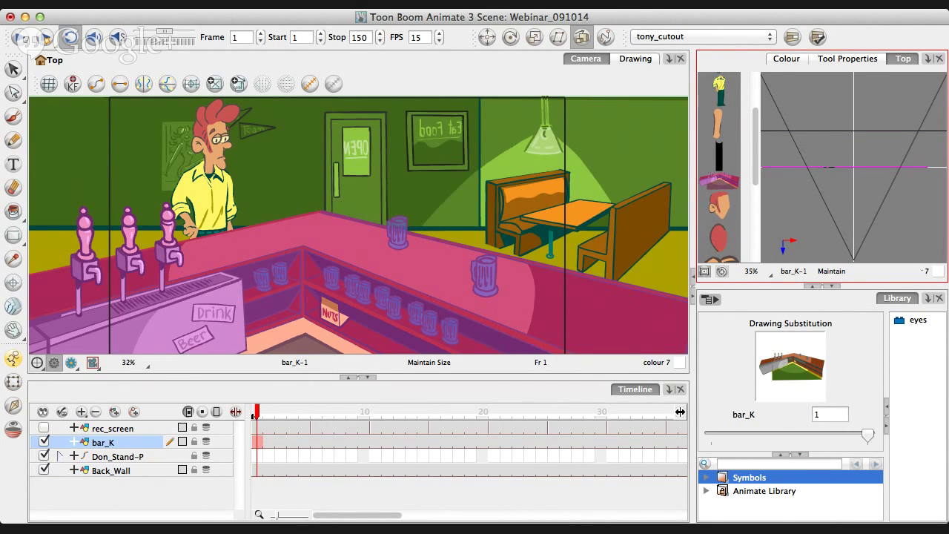
pyautogui.moveTo(846, 168); pyautogui.dragTo(846, 182)
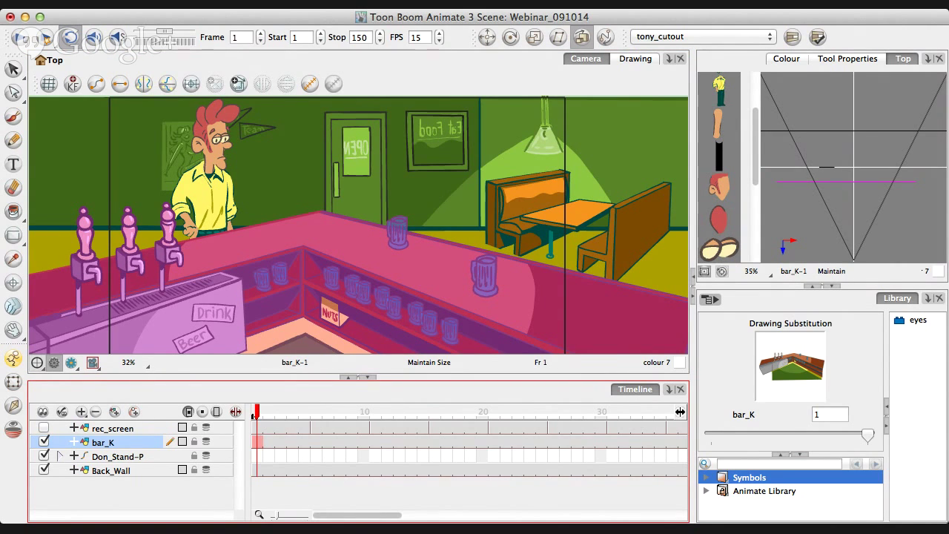
# Review the child layers of the Don_Stand-P peg and move the character to a depth just behind the bar, maintaining its size.
pyautogui.click(117, 456)
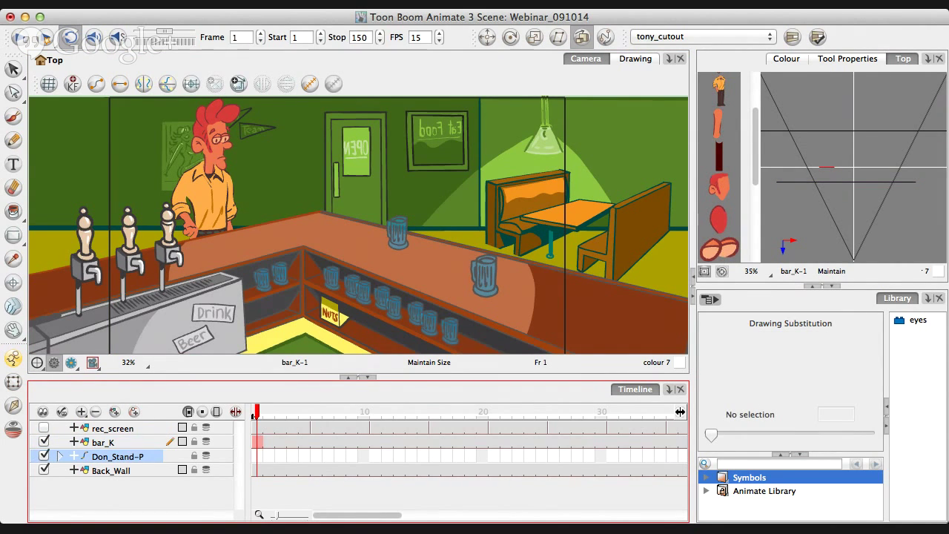
pyautogui.click(59, 456)
pyautogui.scroll(-3, 134, 464)
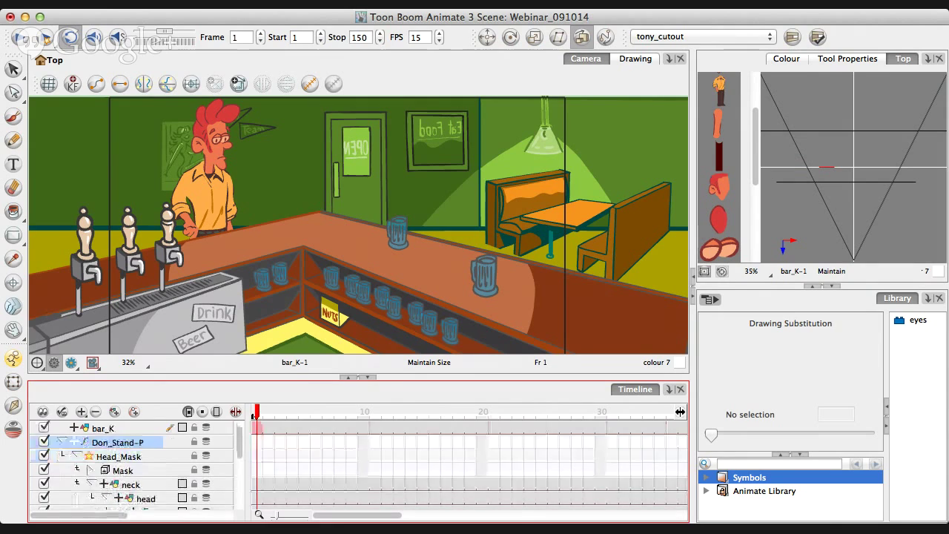
pyautogui.scroll(-4, 133, 463)
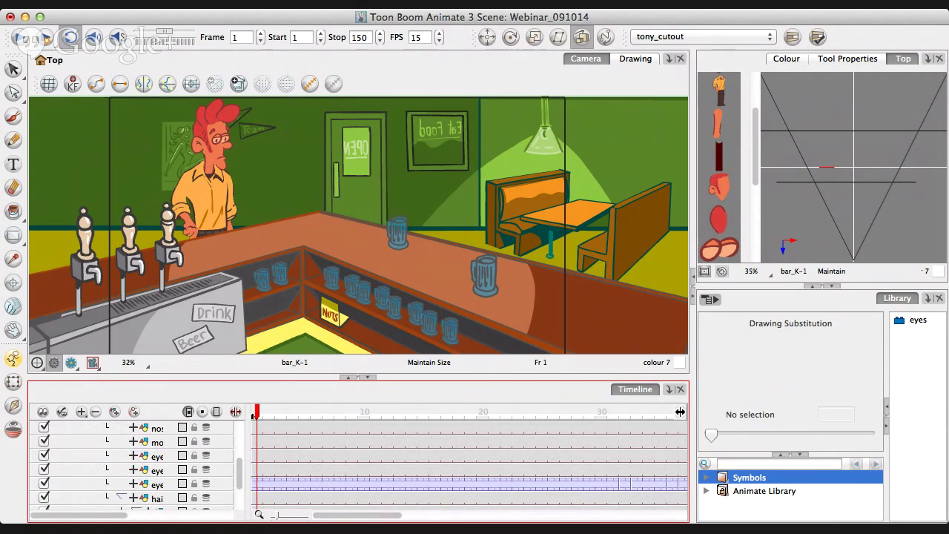
pyautogui.scroll(5, 133, 463)
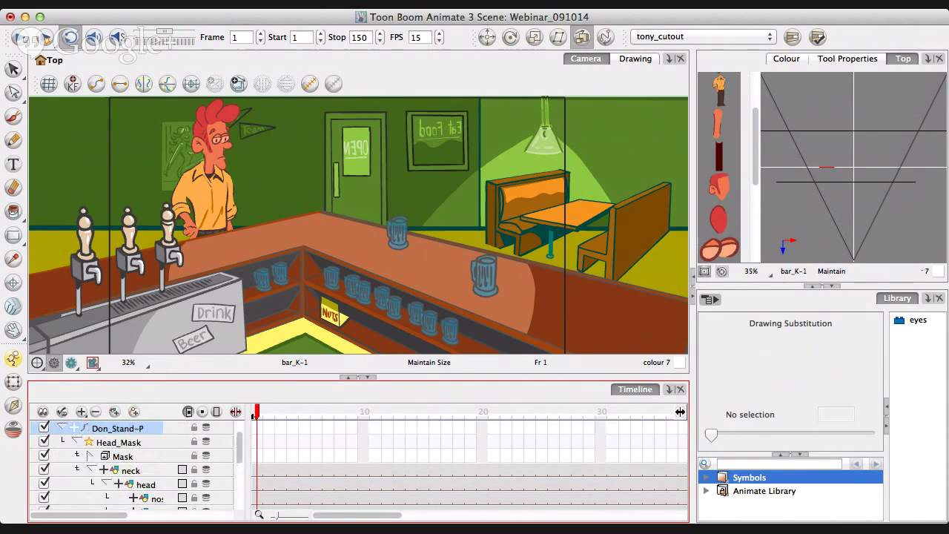
pyautogui.click(63, 428)
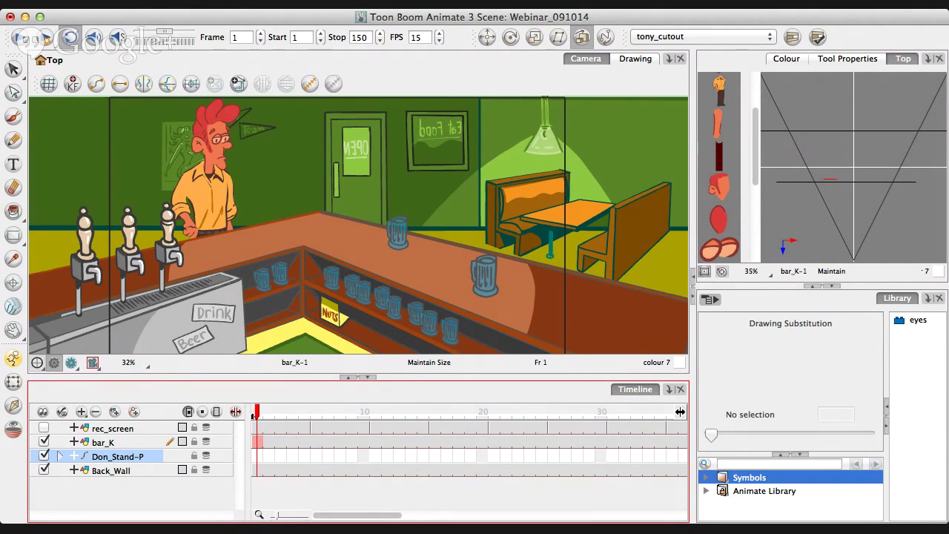
# Show the rec_screen layer and move it almost up to the camera's apex in the Top view with Maintain Size.
pyautogui.click(44, 428)
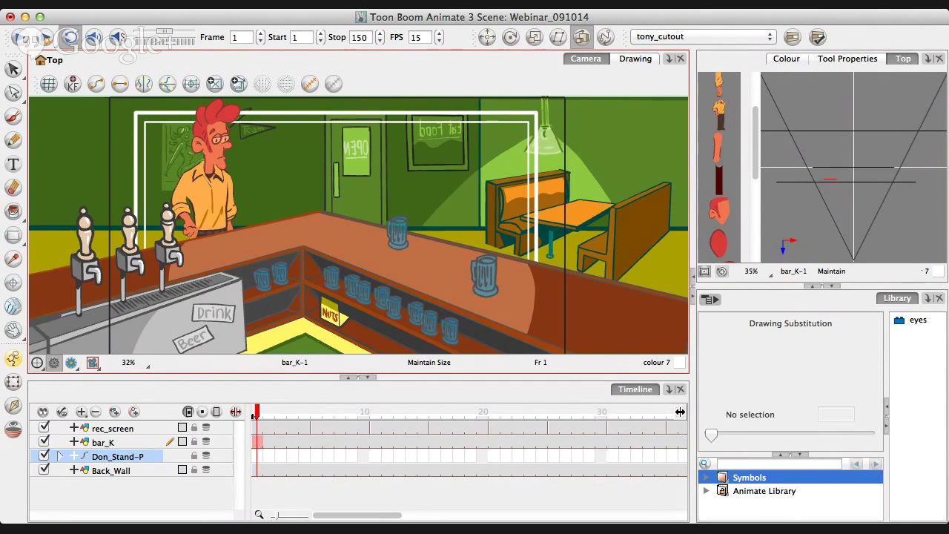
pyautogui.click(903, 59)
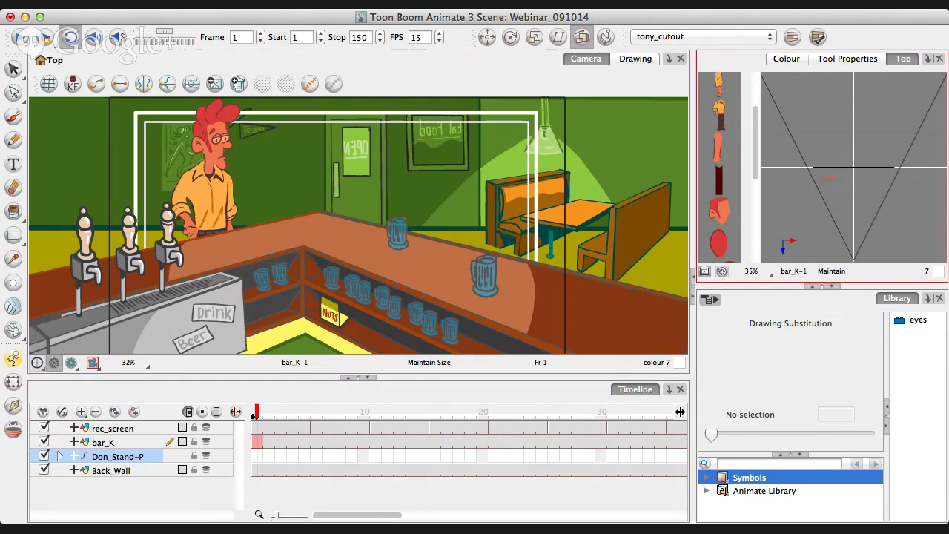
pyautogui.scroll(5, 718, 167)
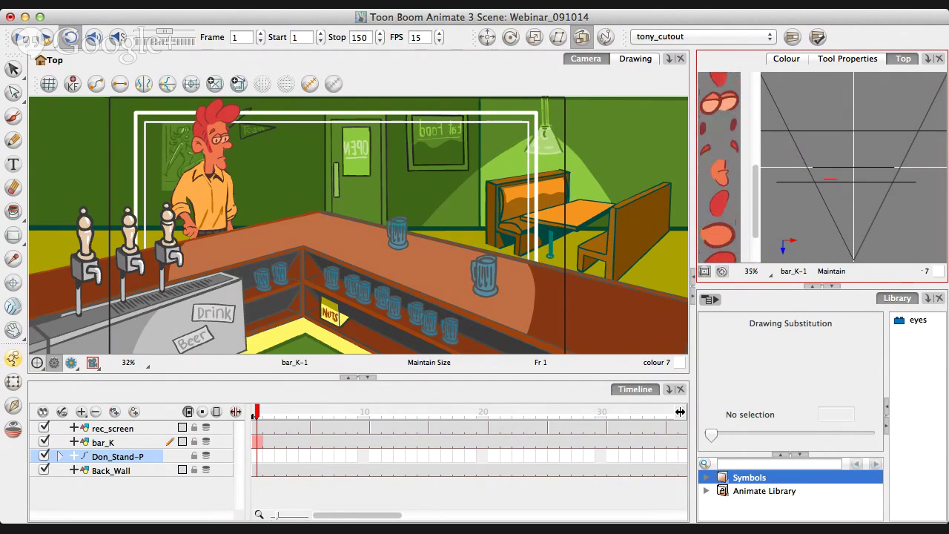
pyautogui.click(113, 427)
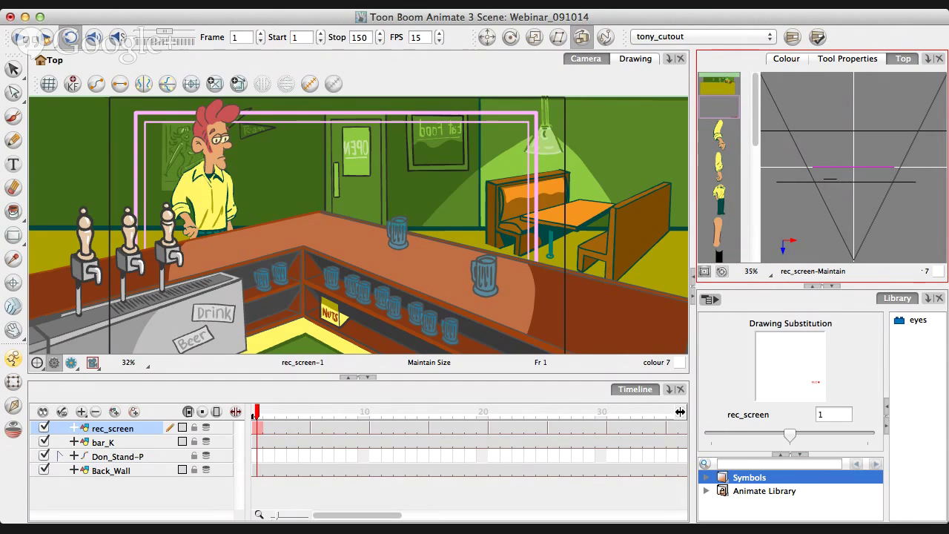
pyautogui.moveTo(853, 167); pyautogui.dragTo(854, 239)
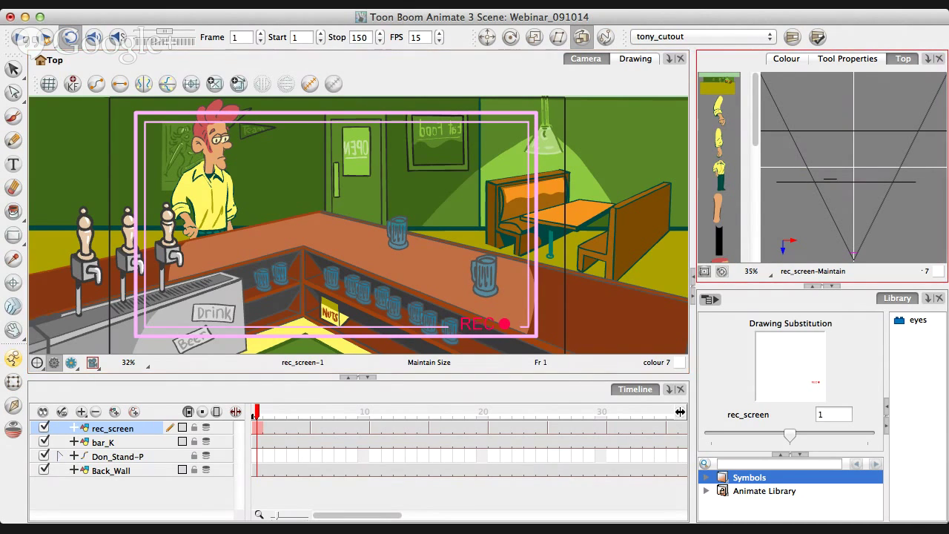
pyautogui.moveTo(853, 253)
pyautogui.mouseDown()
pyautogui.moveTo(853, 121)
pyautogui.moveTo(854, 244)
pyautogui.mouseUp()
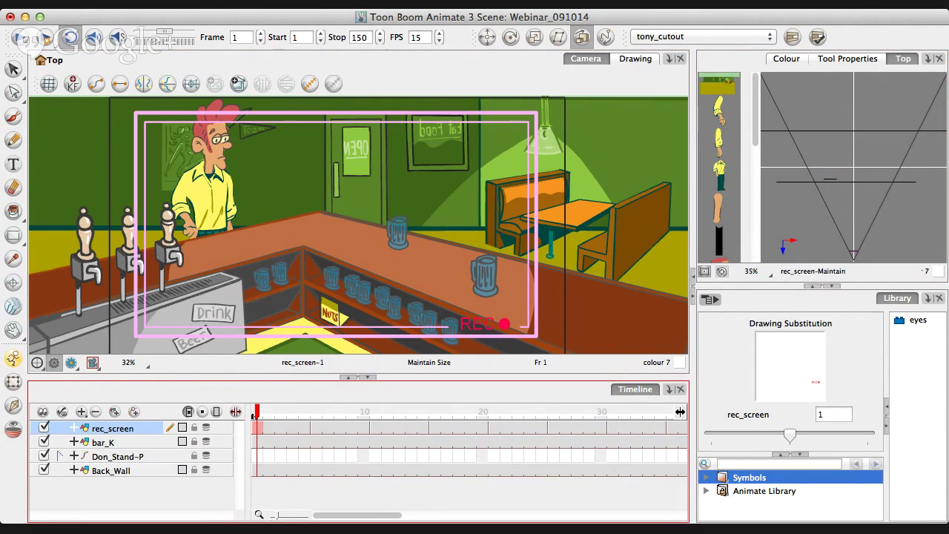
# Add a camera layer to the scene and give it a parent peg.
pyautogui.click(134, 495)
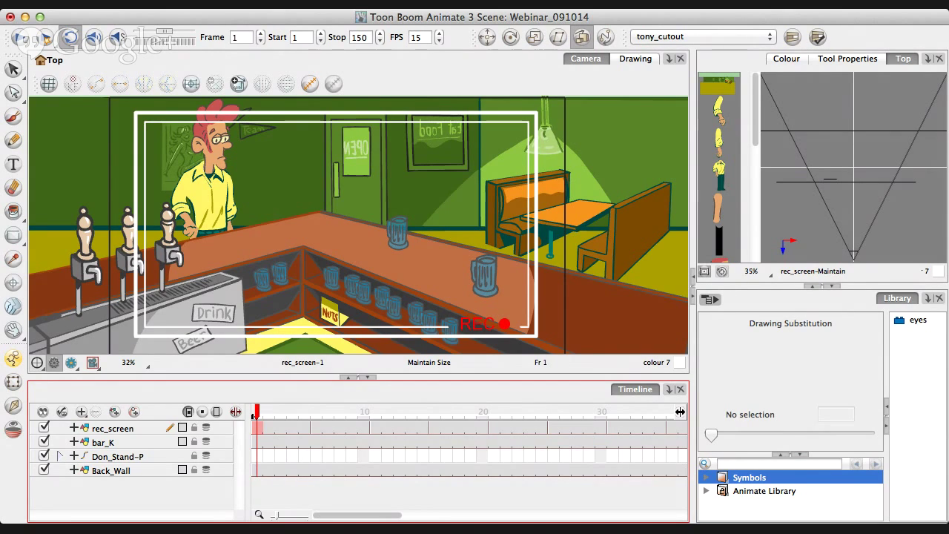
pyautogui.click(82, 411)
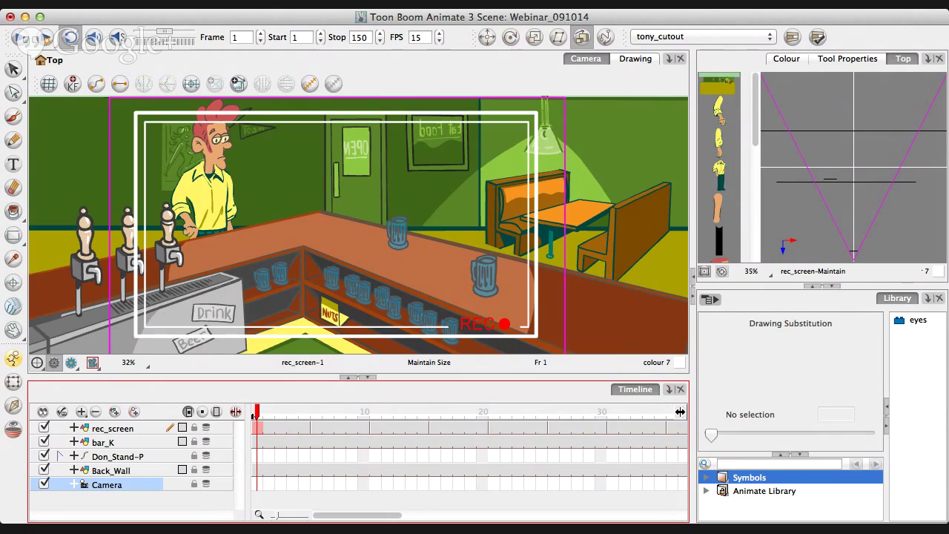
pyautogui.hotkey('ctrl', 'p')
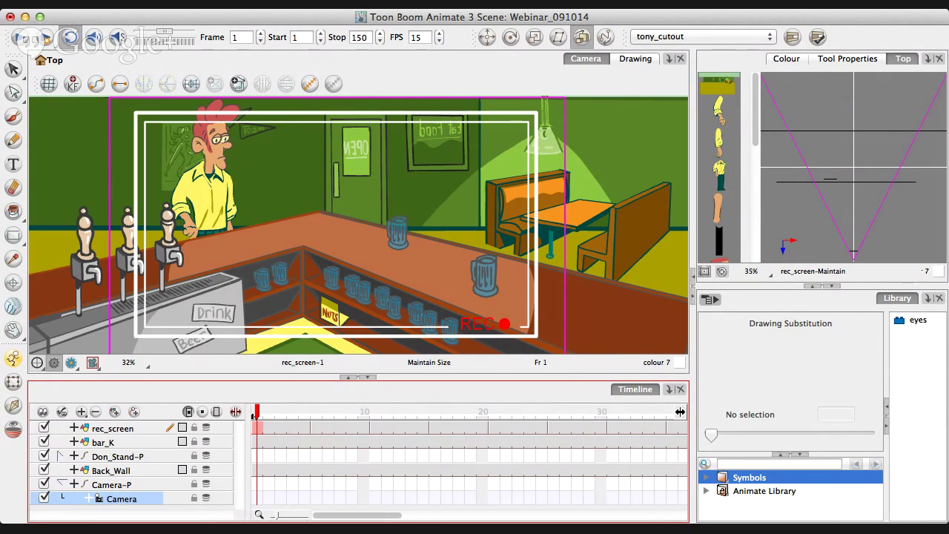
# Shift the Camera-P peg vertically at frame 1 with the Translate tool, undoing the extra sideways move.
pyautogui.click(111, 484)
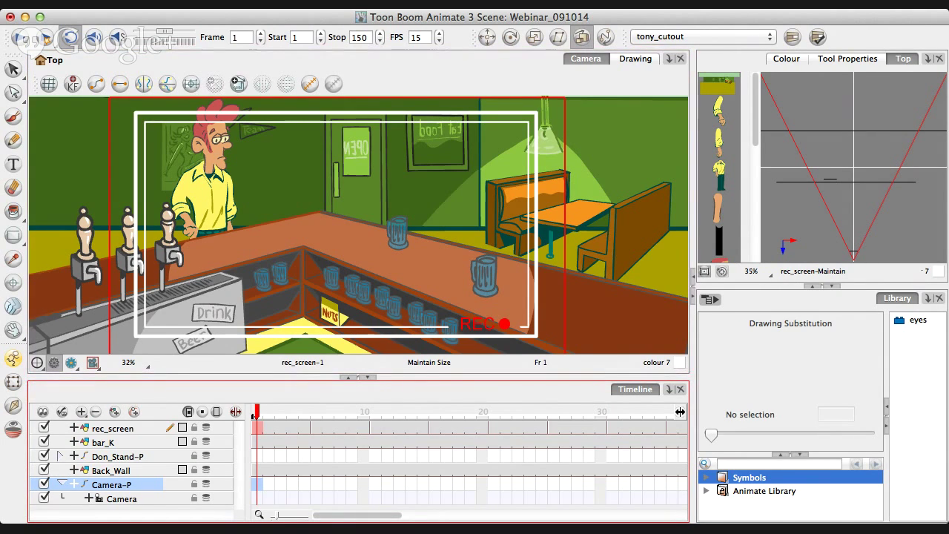
pyautogui.hscroll(1, 680, 411)
pyautogui.hscroll(-1, 680, 412)
pyautogui.click(586, 59)
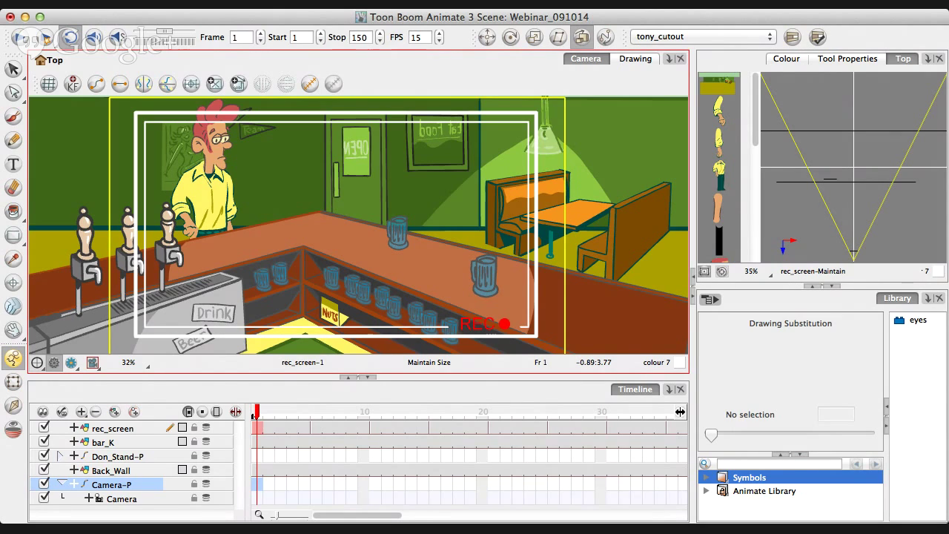
pyautogui.click(111, 484)
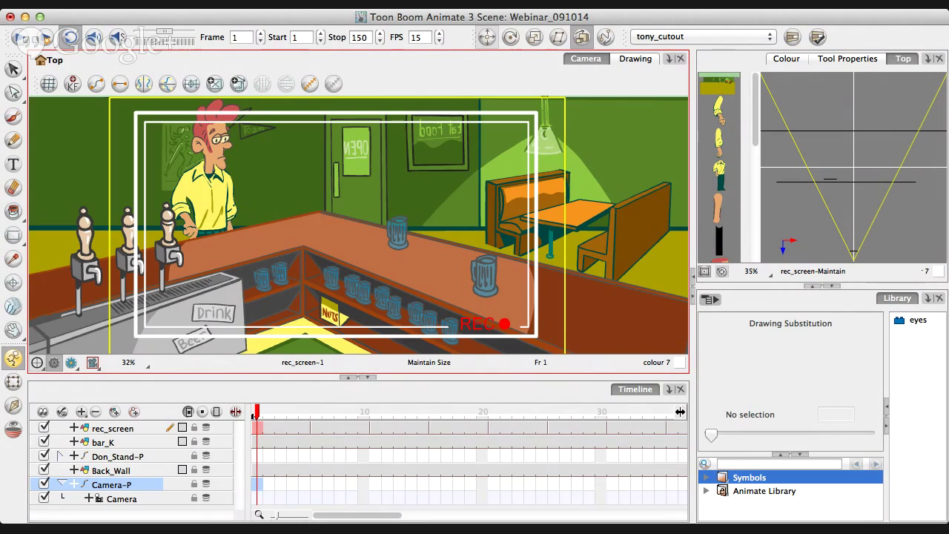
pyautogui.click(486, 36)
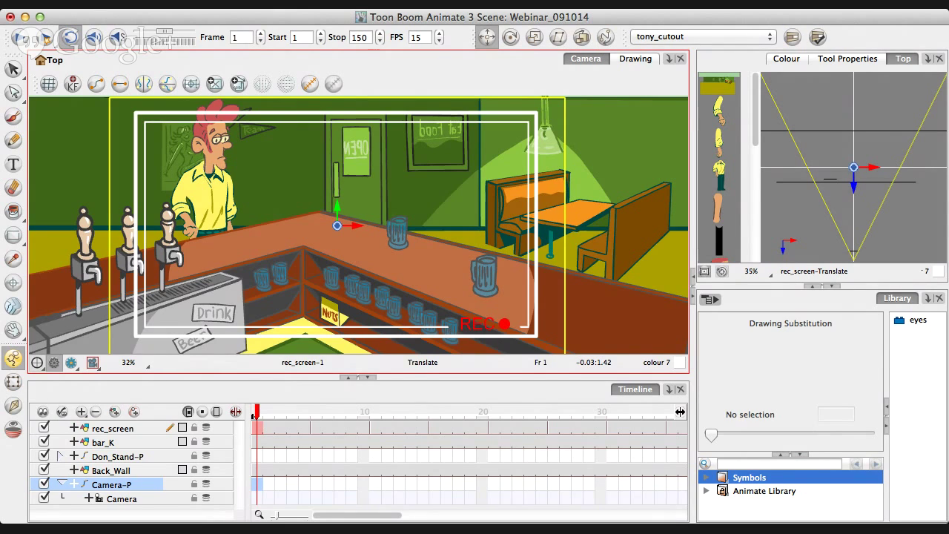
pyautogui.moveTo(336, 207); pyautogui.dragTo(336, 192)
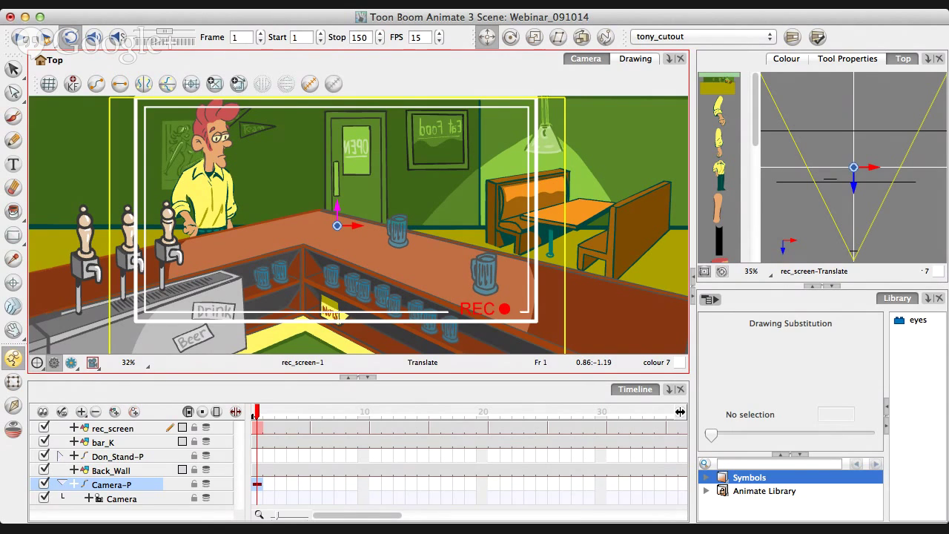
pyautogui.moveTo(357, 225); pyautogui.dragTo(373, 225)
pyautogui.press('super+z')
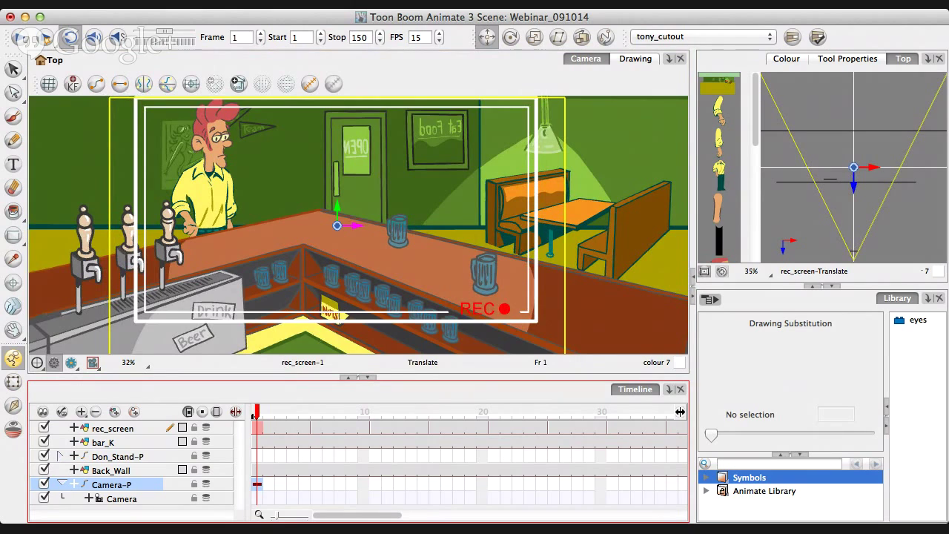
# Go to frame 23 and keyframe the Camera-P peg with a sideways camera shift.
pyautogui.press('Return')
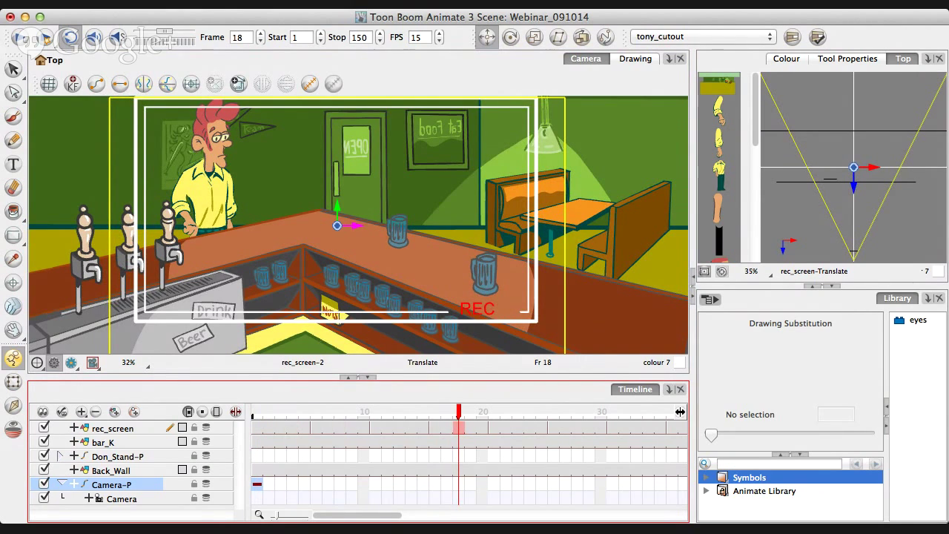
pyautogui.moveTo(278, 515); pyautogui.dragTo(272, 515)
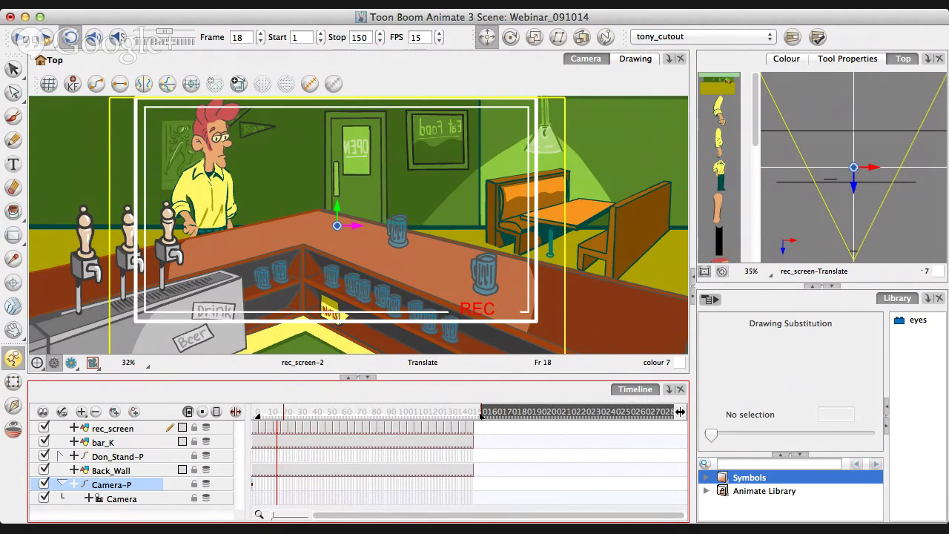
pyautogui.moveTo(272, 514); pyautogui.dragTo(275, 514)
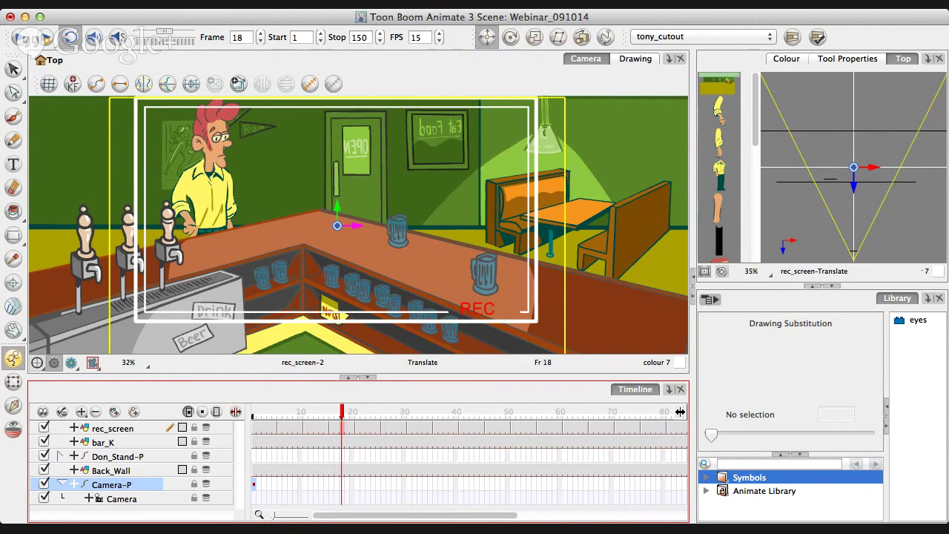
pyautogui.moveTo(342, 412); pyautogui.dragTo(367, 411)
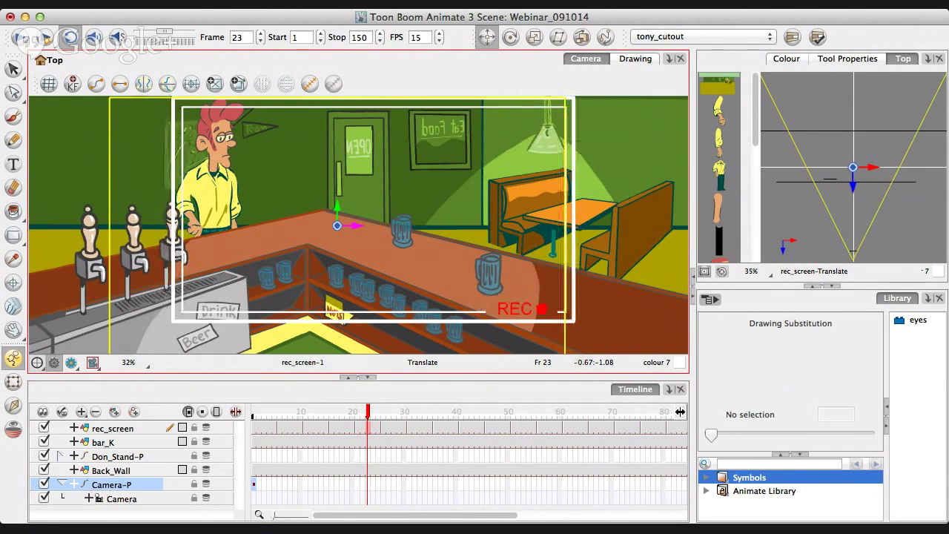
pyautogui.press('F6')
# Keyframe vertical camera shifts on Camera-P, with the REC frame lower at frame 40 and higher at frame 59.
pyautogui.moveTo(367, 412); pyautogui.dragTo(456, 412)
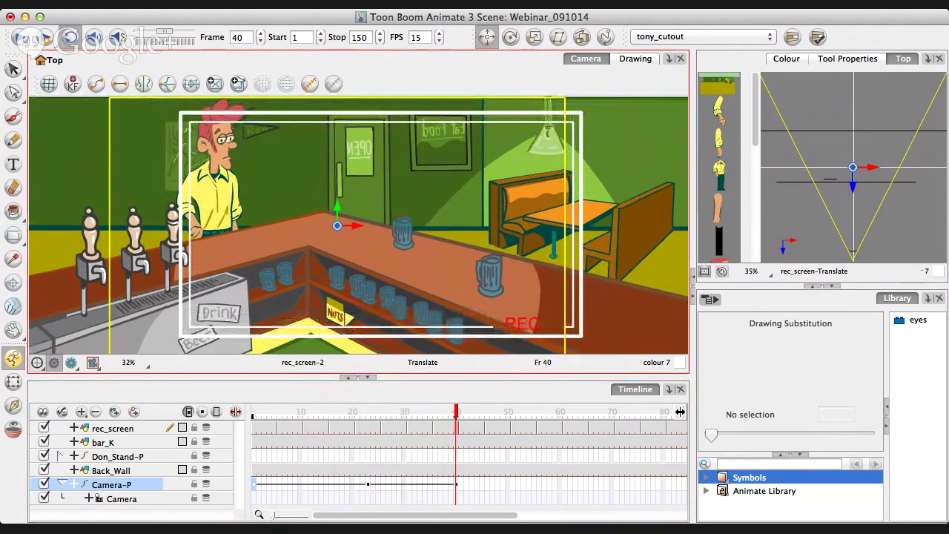
pyautogui.press('F6')
pyautogui.moveTo(456, 412); pyautogui.dragTo(554, 411)
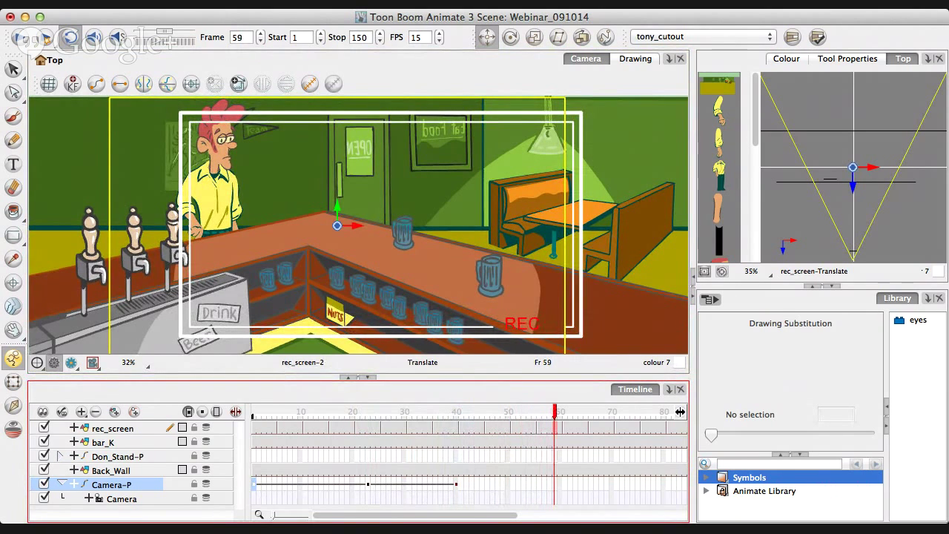
pyautogui.press('Down')
pyautogui.press('Down')
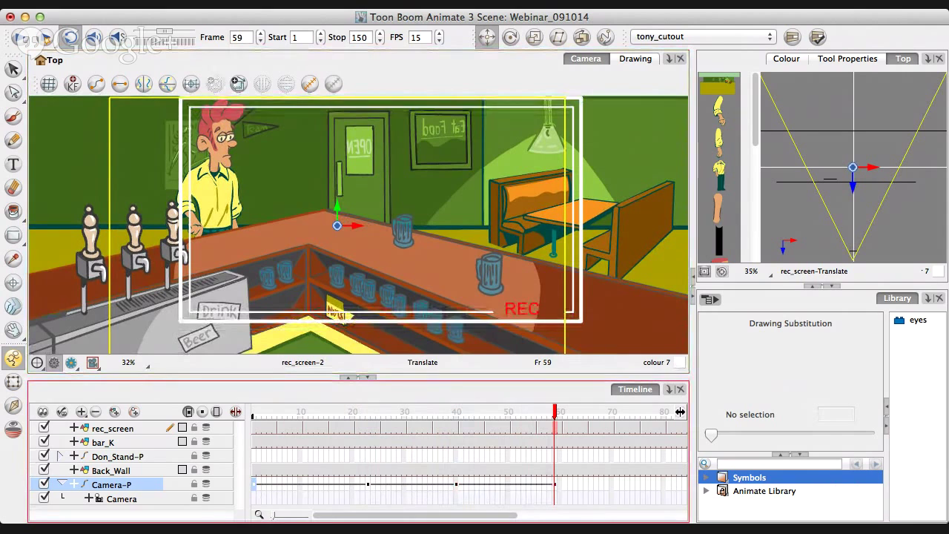
# Keyframe Camera-P shifts with the REC frame lower and slightly further right at frame 80, and higher at frame 101.
pyautogui.moveTo(555, 412); pyautogui.dragTo(663, 411)
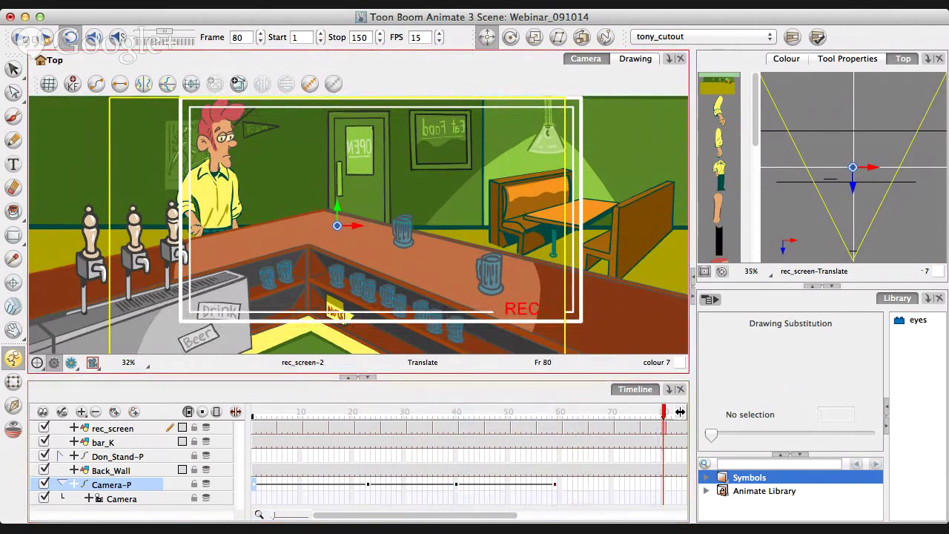
pyautogui.press('Right')
pyautogui.press('Down')
pyautogui.press('Right')
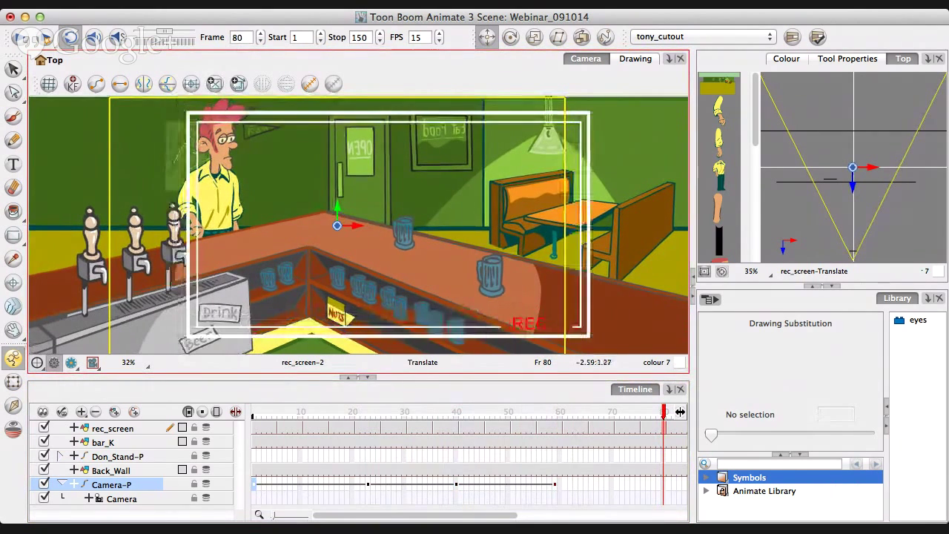
pyautogui.hscroll(5, 680, 411)
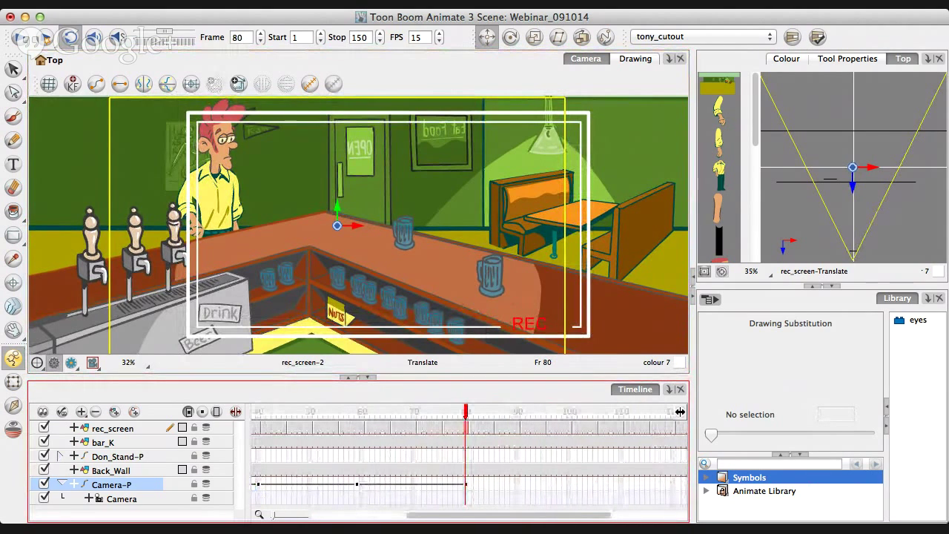
pyautogui.click(574, 411)
pyautogui.press('Down')
pyautogui.press('Down')
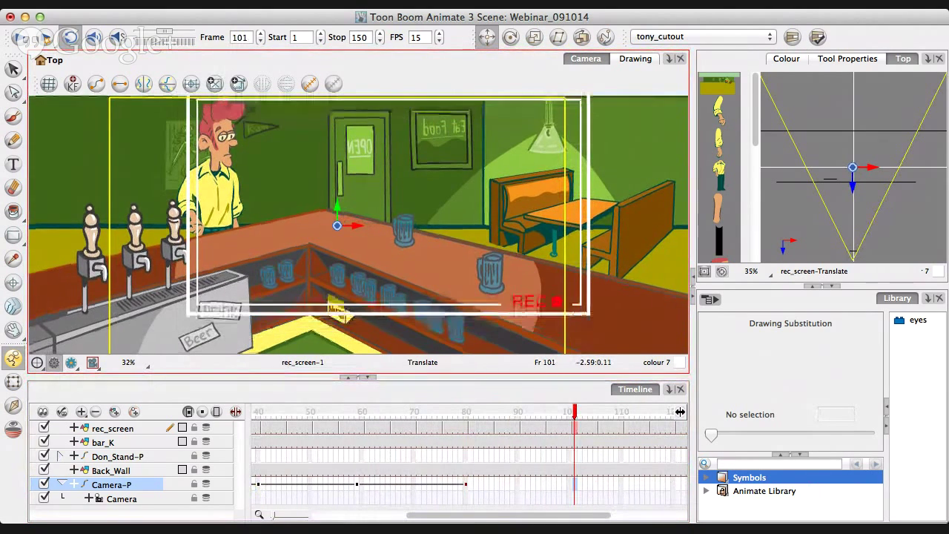
# Keyframe a vertical Camera-P shift at frame 123, with the REC frame lower in the scene.
pyautogui.moveTo(574, 412); pyautogui.dragTo(611, 412)
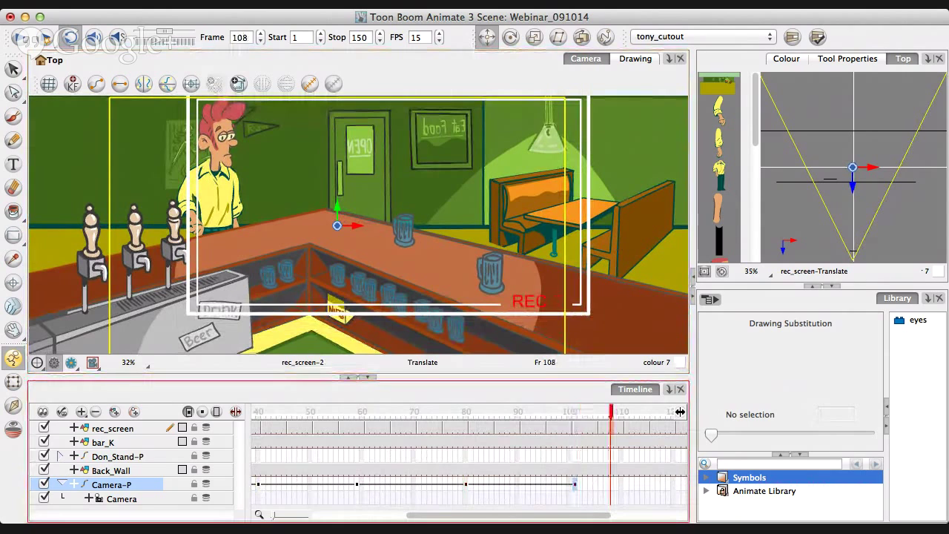
pyautogui.moveTo(680, 412); pyautogui.dragTo(680, 411)
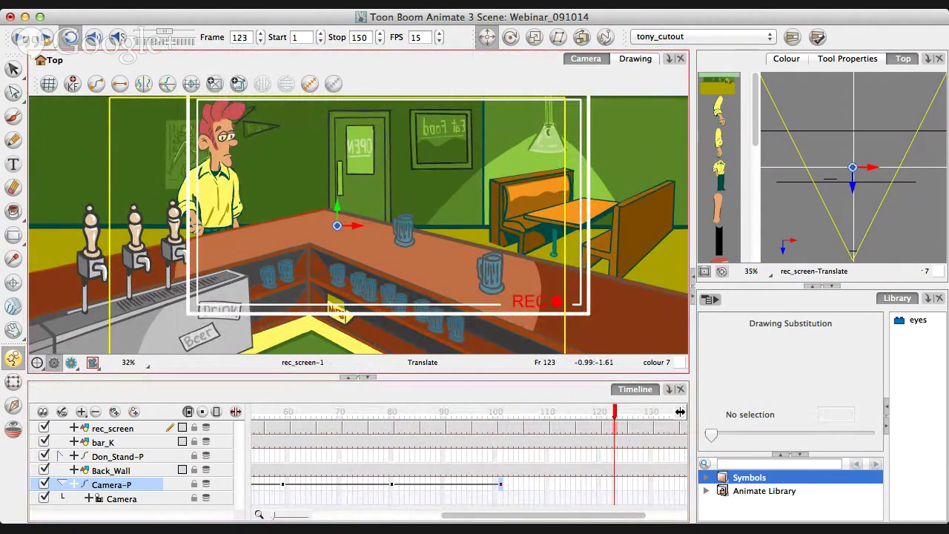
pyautogui.click(680, 411)
# Keyframe Camera-P at frame 137 with the REC frame lower still and slightly further left.
pyautogui.moveTo(680, 412); pyautogui.dragTo(680, 411)
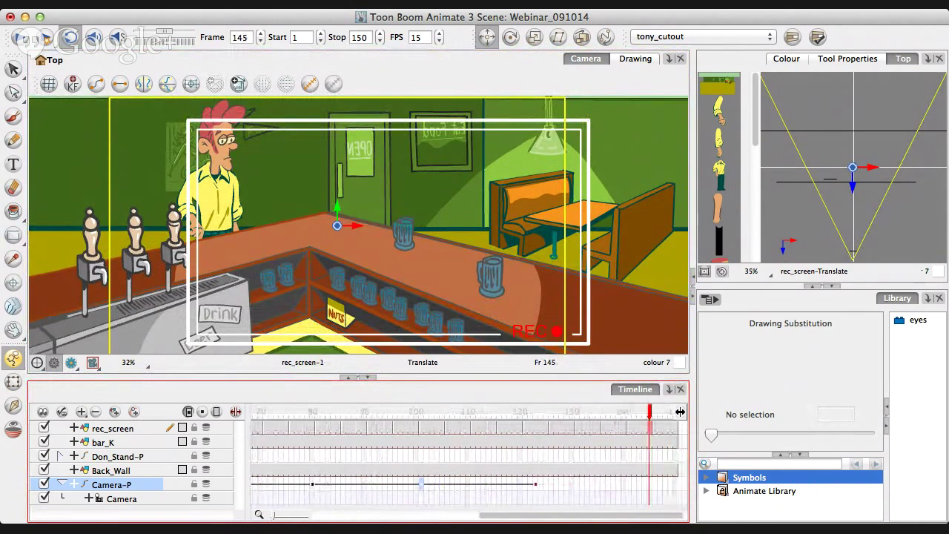
pyautogui.press('.')
pyautogui.press('.')
pyautogui.press(',')
pyautogui.press(',')
pyautogui.press(',')
pyautogui.press(',')
pyautogui.press(',')
pyautogui.press(',')
pyautogui.press(',')
pyautogui.press(',')
pyautogui.press(',')
pyautogui.press(',')
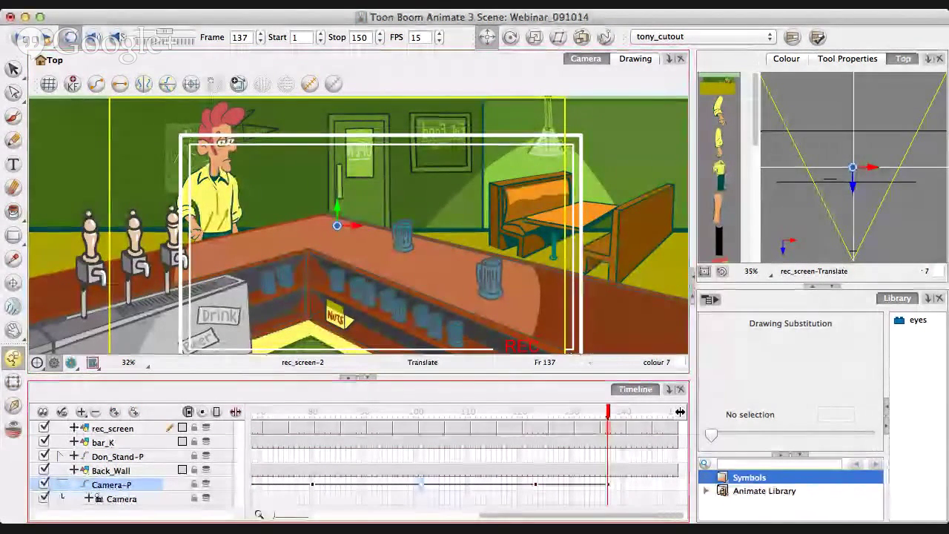
# Keyframe Camera-P at the last frame, 150, with the REC frame shifted higher and slightly further right.
pyautogui.hotkey('shift', '.')
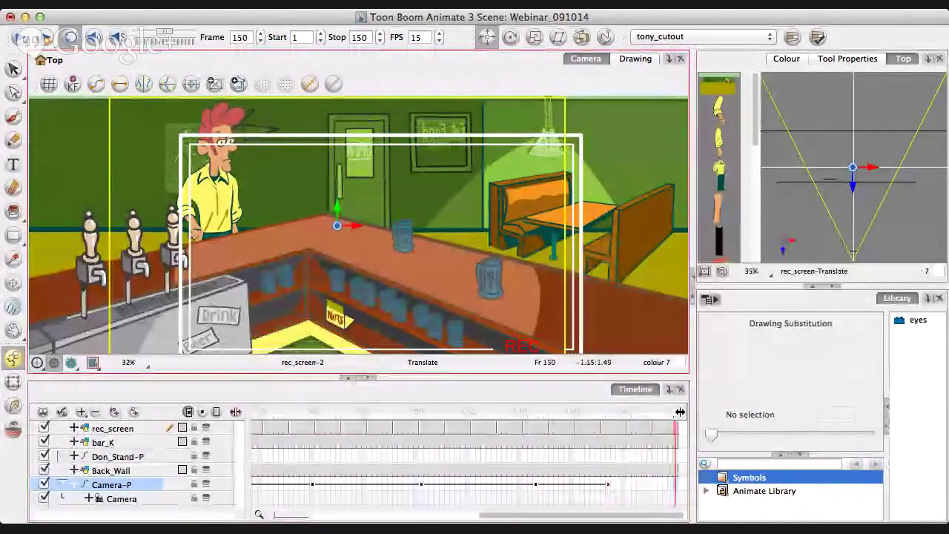
pyautogui.moveTo(356, 225); pyautogui.dragTo(351, 225)
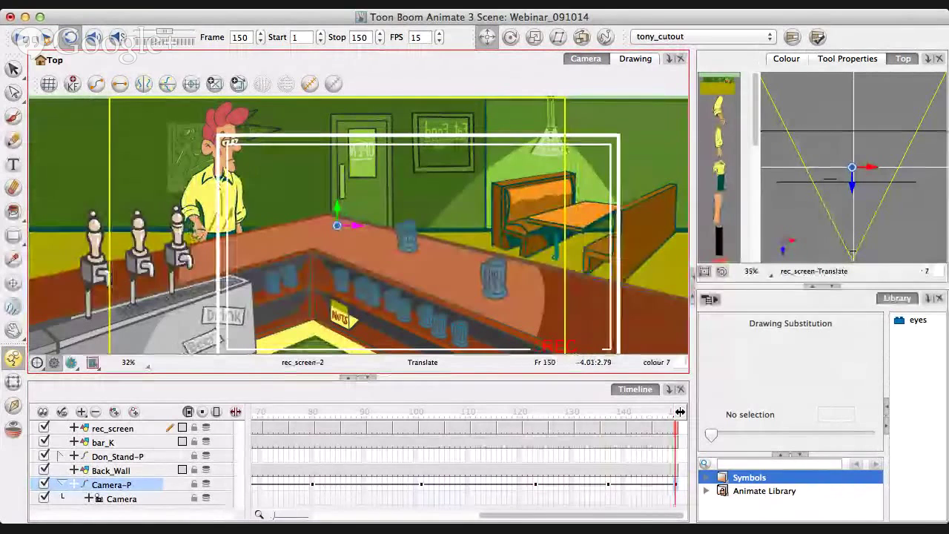
pyautogui.moveTo(280, 195)
pyautogui.mouseDown()
pyautogui.moveTo(278, 184)
pyautogui.moveTo(274, 204)
pyautogui.mouseUp()
pyautogui.moveTo(356, 225); pyautogui.dragTo(348, 225)
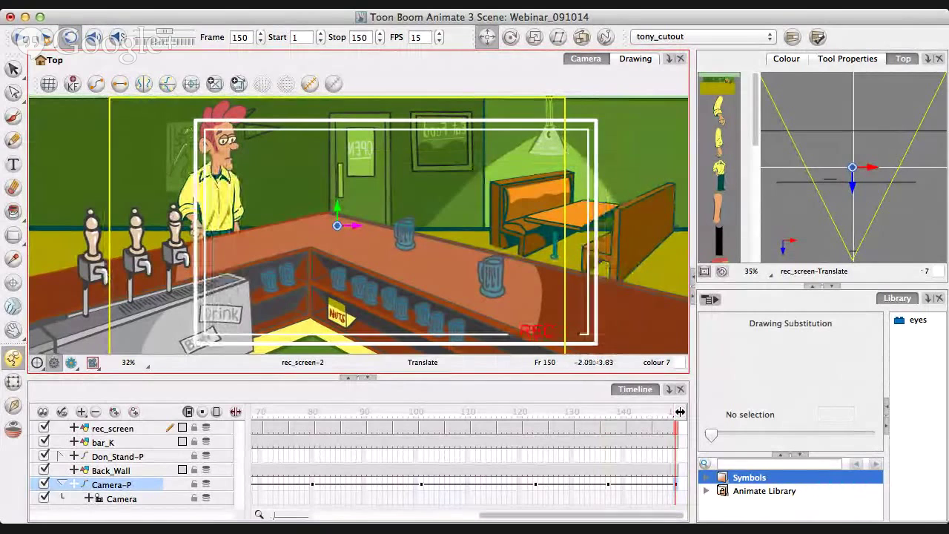
# Play the animation from frame 1 to review the camera movement.
pyautogui.press('Return')
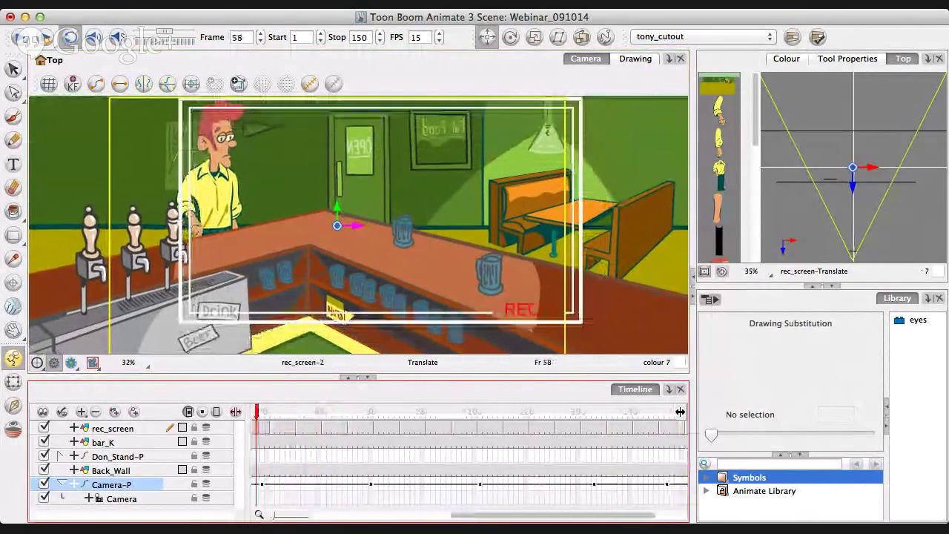
pyautogui.moveTo(680, 412); pyautogui.dragTo(254, 411)
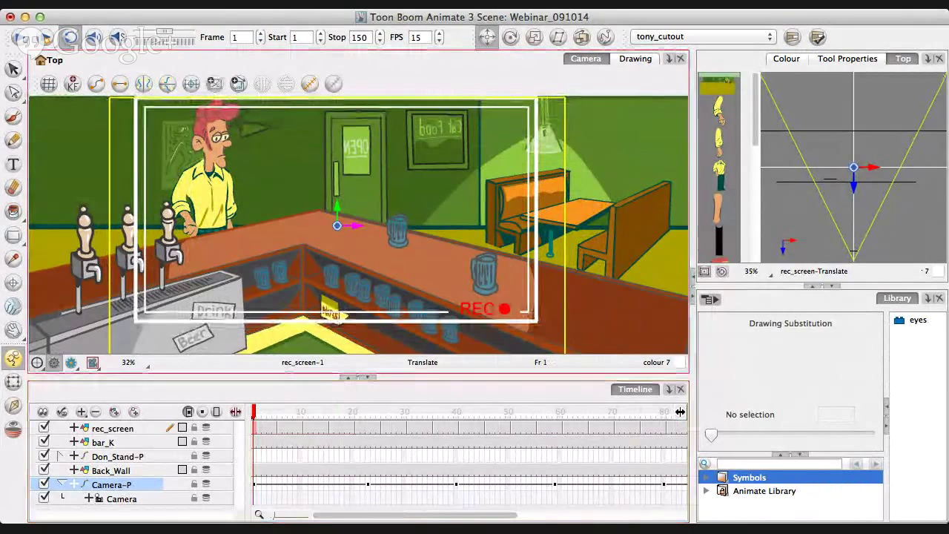
pyautogui.press('Return')
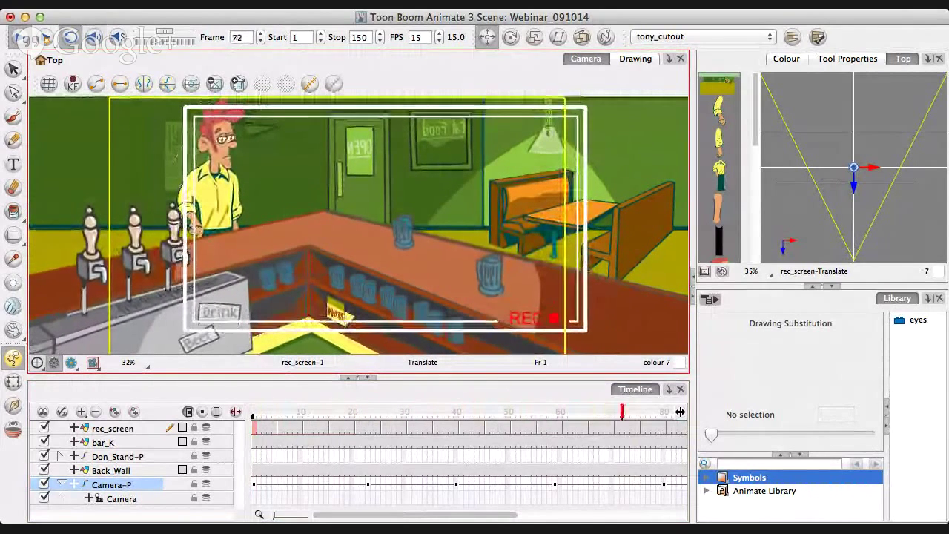
pyautogui.hotkey('shift', 'Return')
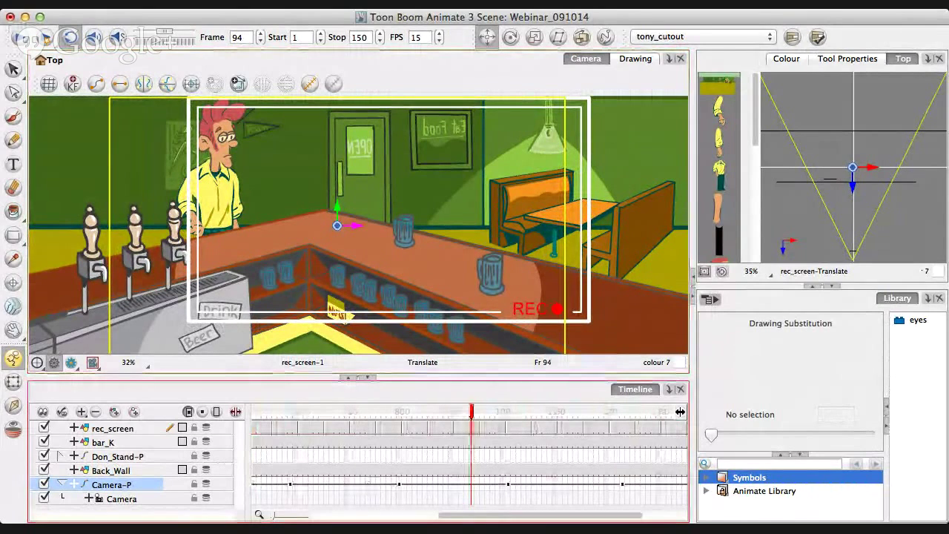
# Deselect the camera peg, mask the area outside the camera frame, and play the scene through it.
pyautogui.press('Escape')
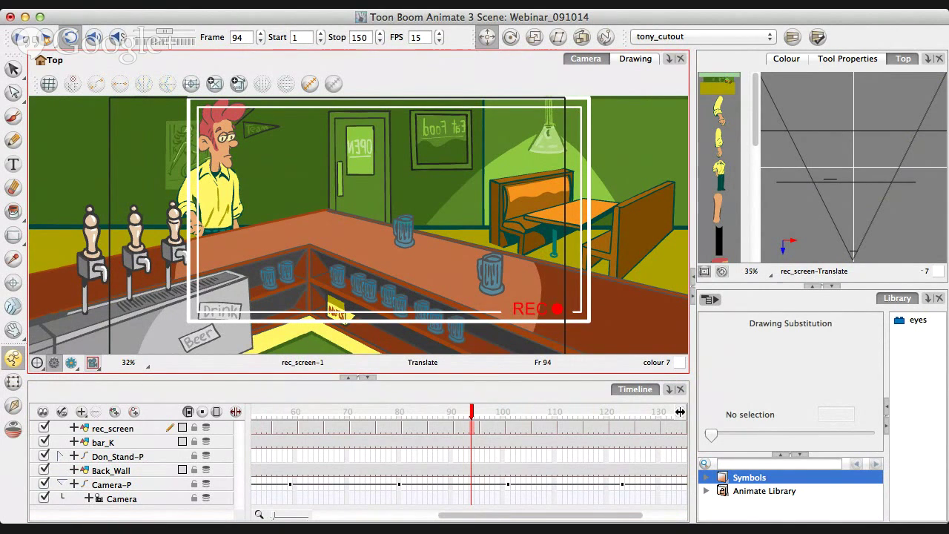
pyautogui.scroll(-1, 419, 159)
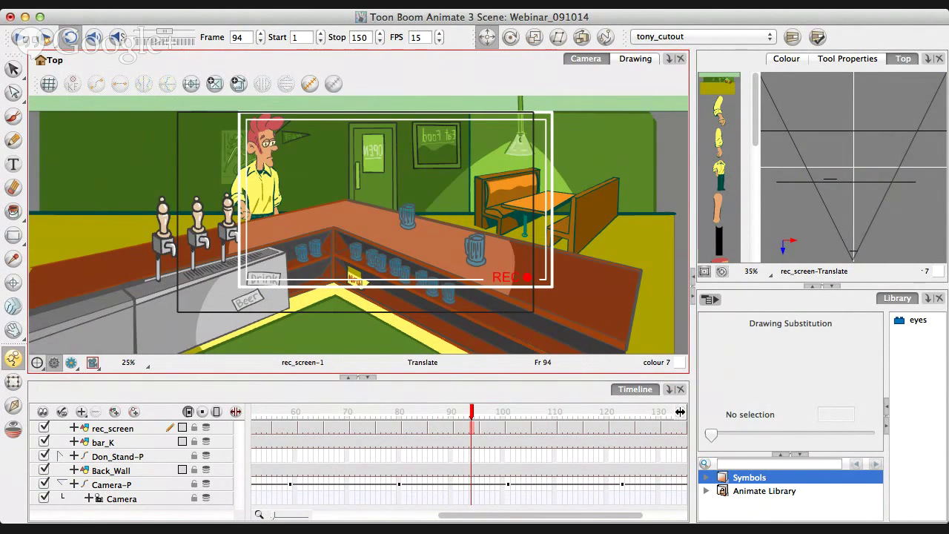
pyautogui.click(93, 363)
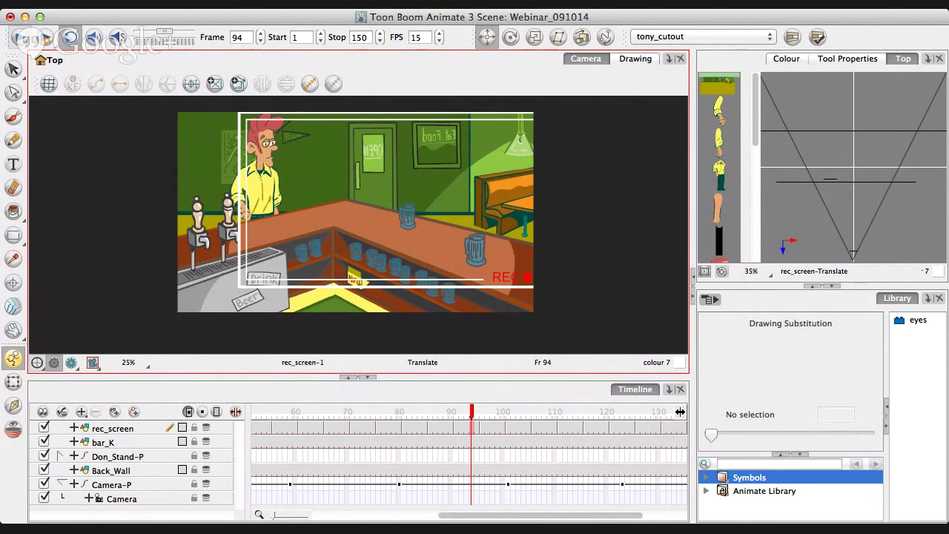
pyautogui.press('Return')
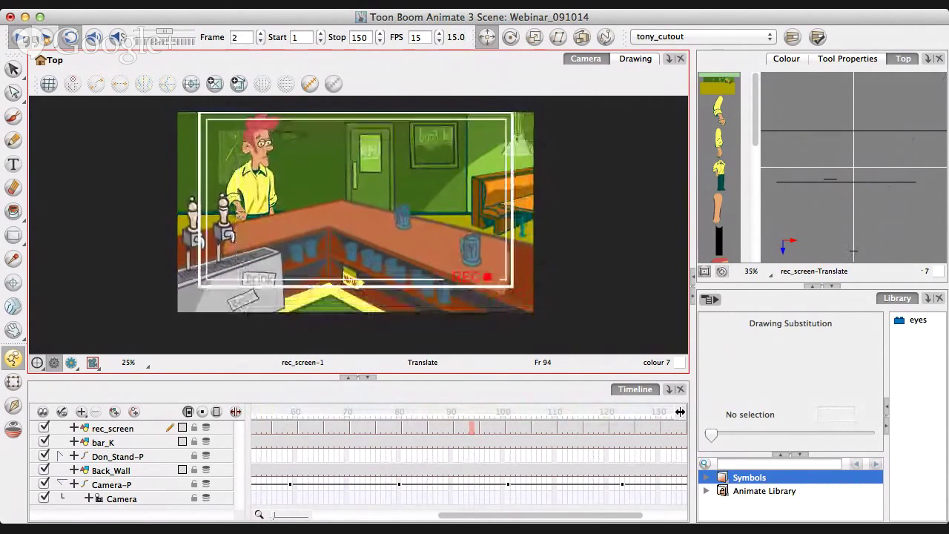
pyautogui.press('Return')
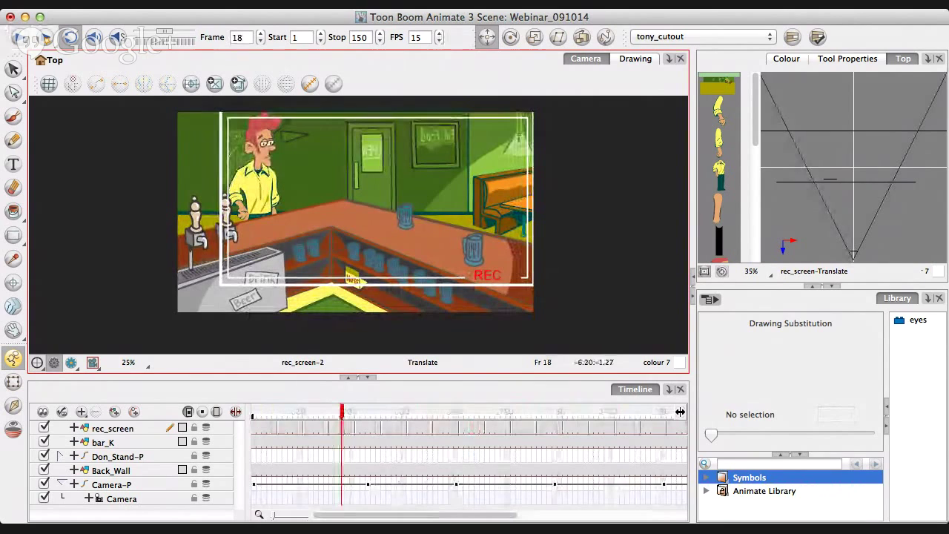
# Return to frame 1 and parent the rec_screen layer to the Camera-P peg.
pyautogui.hotkey('shift', ',')
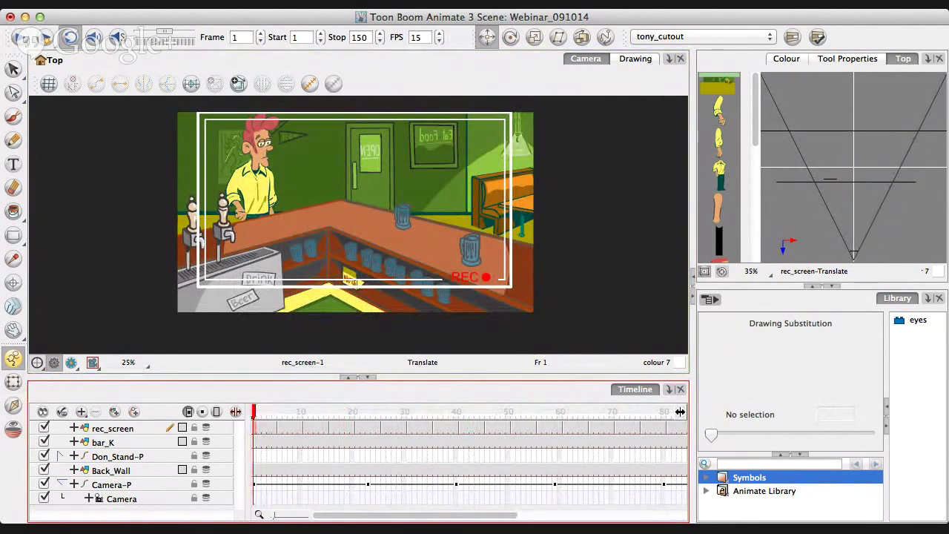
pyautogui.click(356, 286)
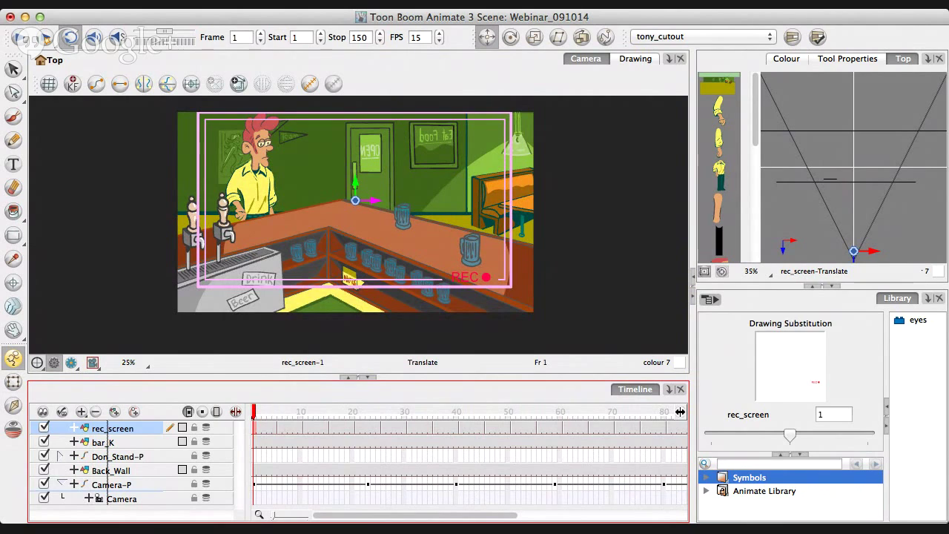
pyautogui.moveTo(113, 427); pyautogui.dragTo(111, 484)
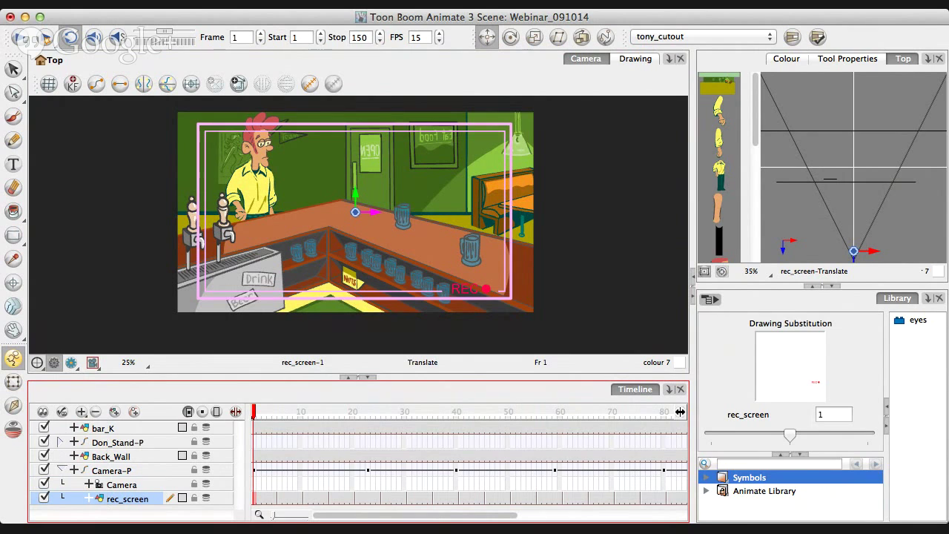
pyautogui.moveTo(118, 498); pyautogui.dragTo(111, 464)
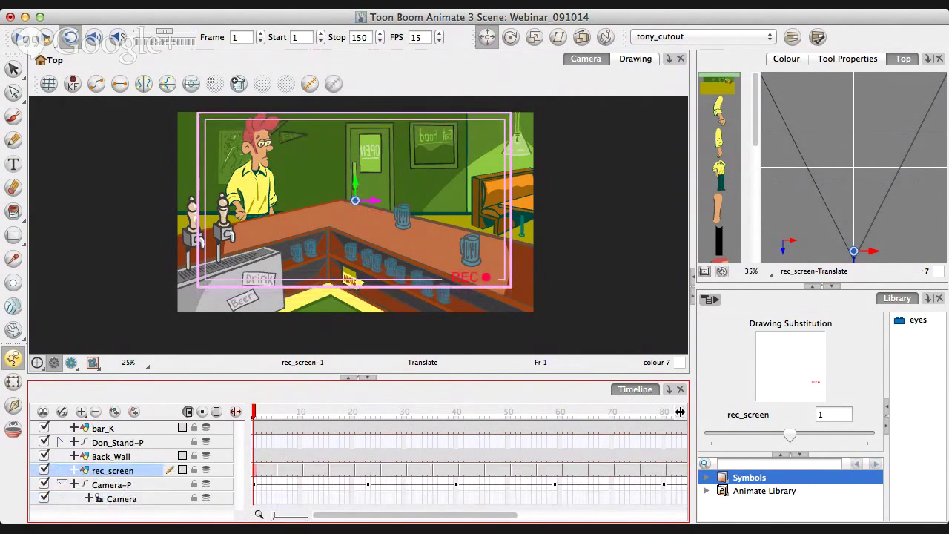
pyautogui.moveTo(90, 499); pyautogui.dragTo(91, 499)
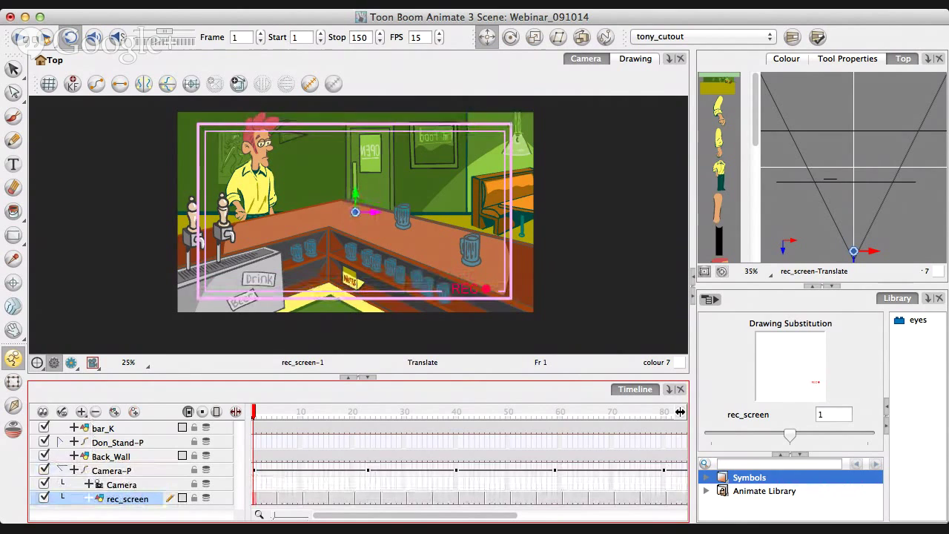
# Inspect the Camera-P peg and its child layers, and play the scene to review the REC overlay's movement.
pyautogui.click(121, 485)
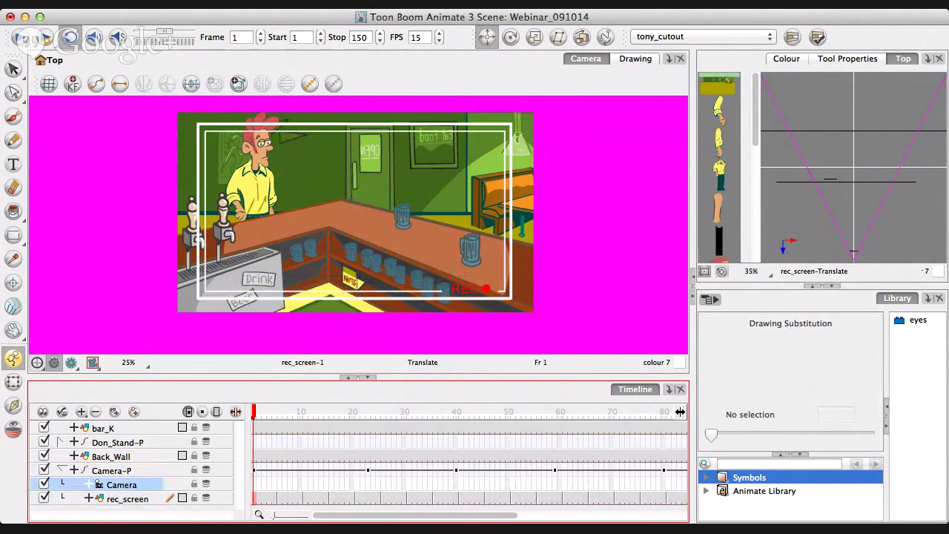
pyautogui.click(128, 499)
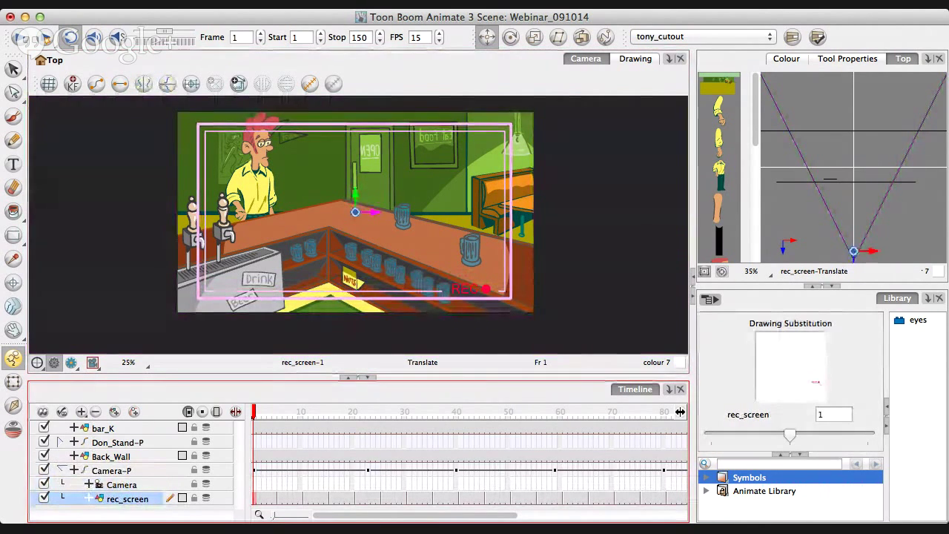
pyautogui.click(111, 470)
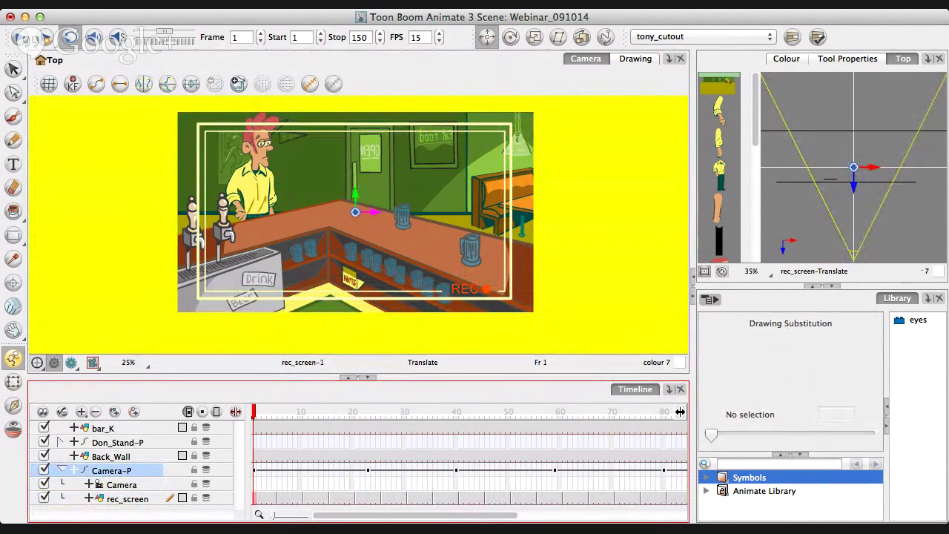
pyautogui.press('Escape')
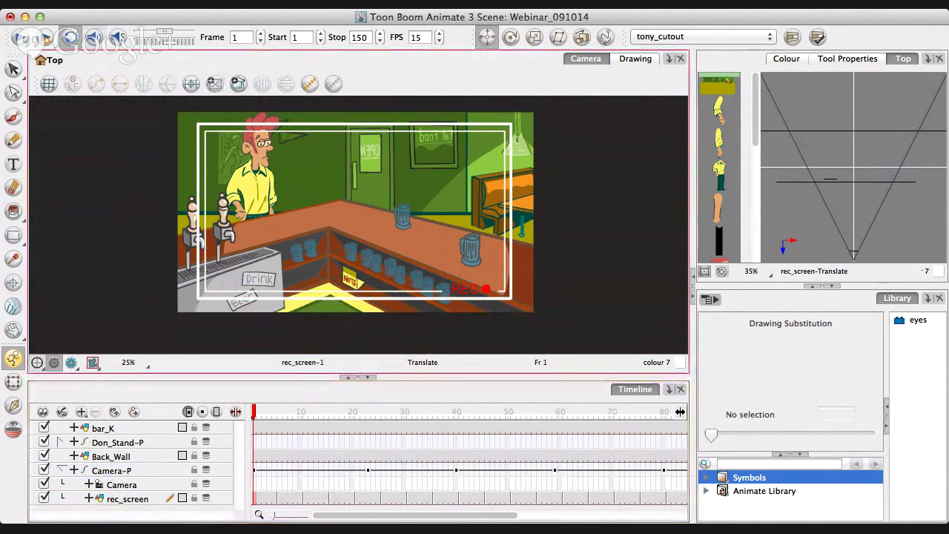
pyautogui.press('Return')
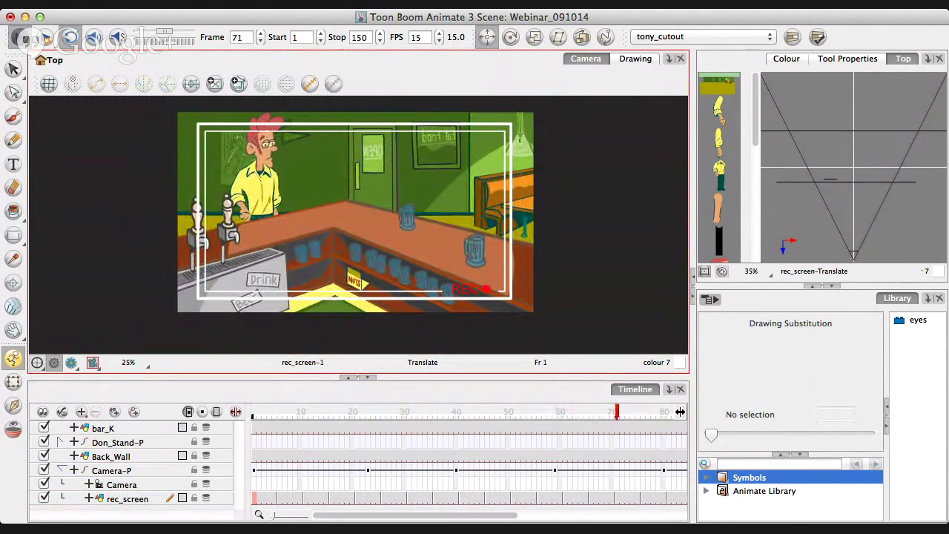
pyautogui.press('Return')
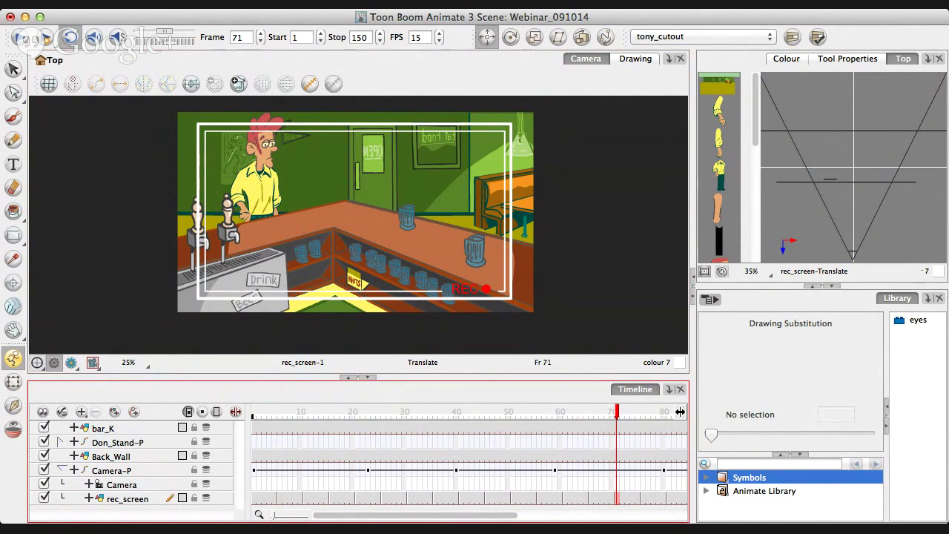
# Collapse the Camera-P peg and give it a parent peg of its own, with that new peg selected.
pyautogui.click(61, 470)
pyautogui.click(111, 471)
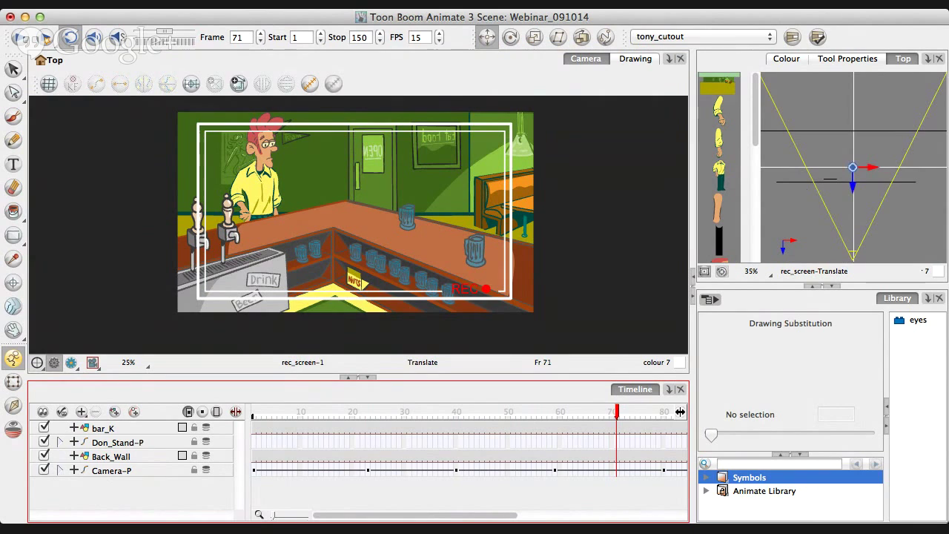
pyautogui.press('Escape')
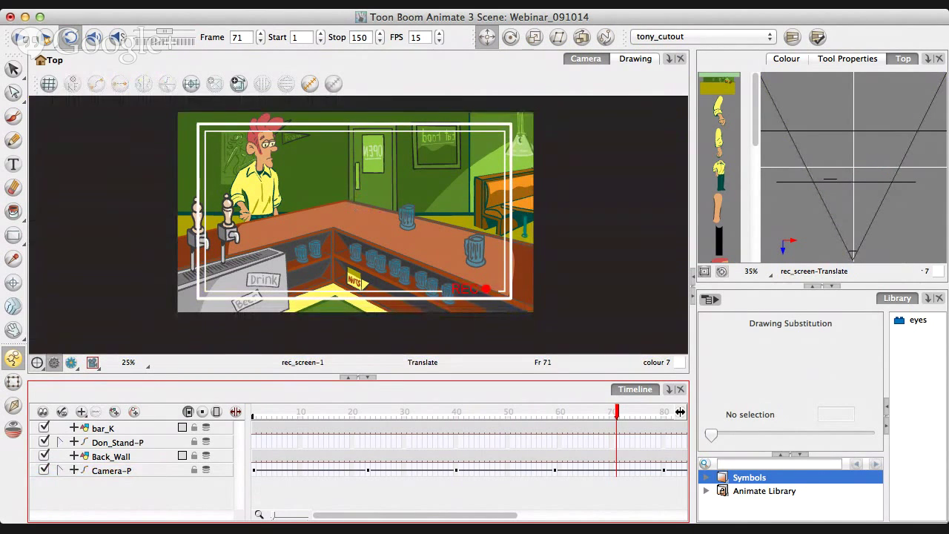
pyautogui.click(111, 471)
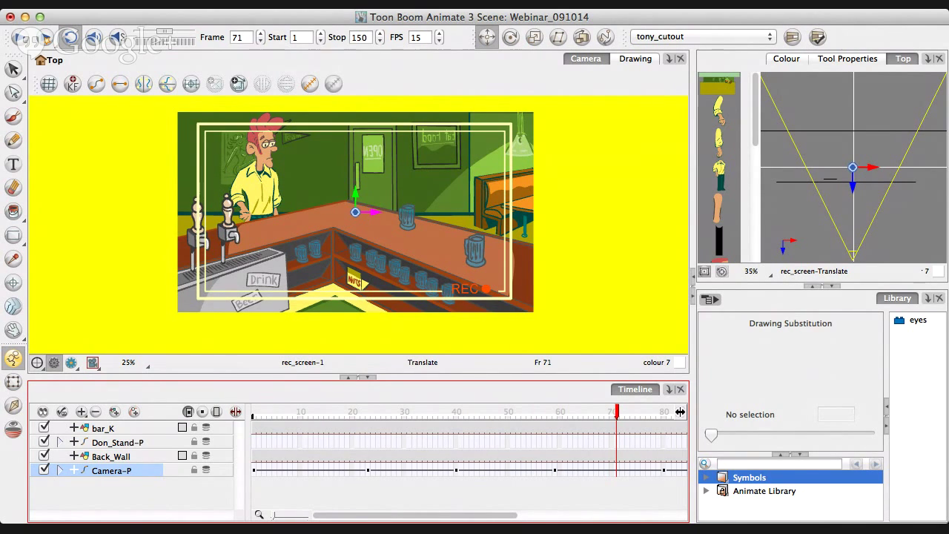
pyautogui.press('super+p')
pyautogui.click(115, 470)
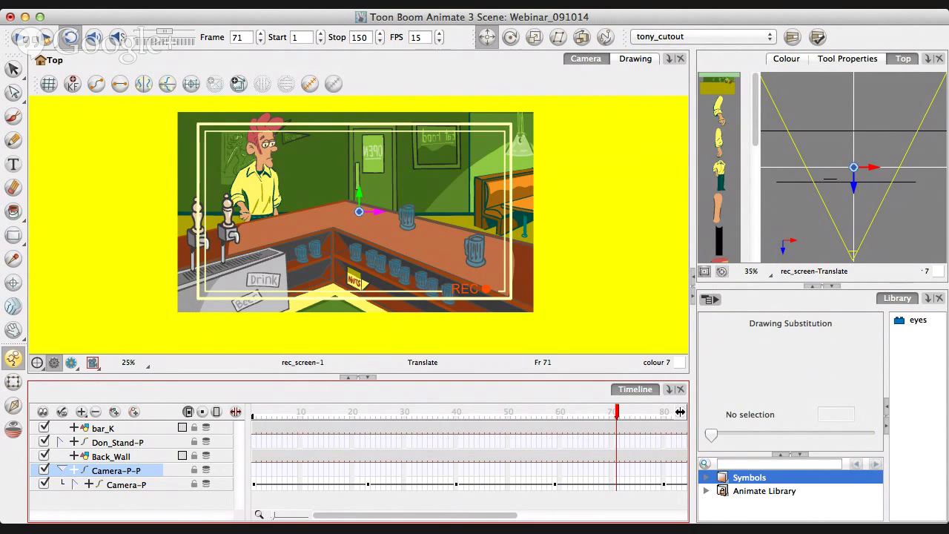
# At frame 1, reposition the Camera-P-P peg so the shot frames the beer taps and the man, and play the scene.
pyautogui.hotkey('shift', ',')
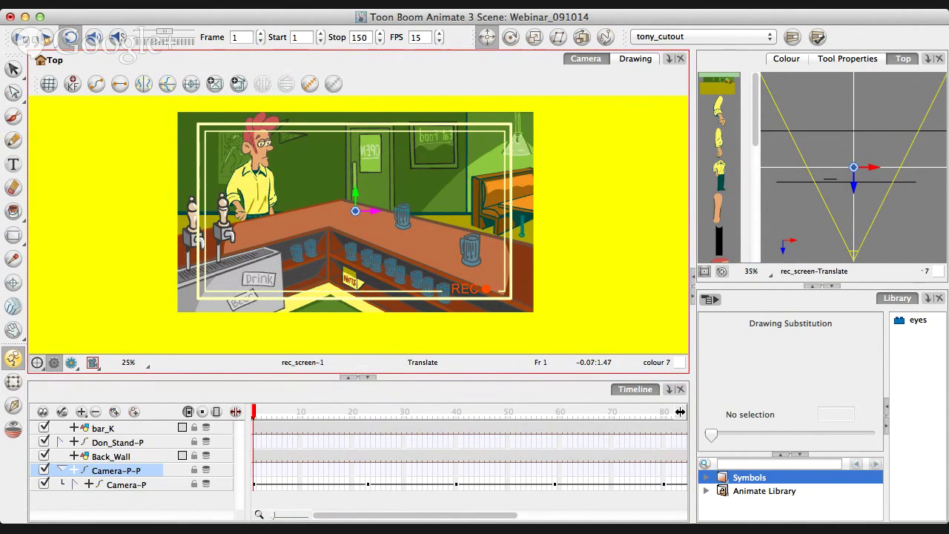
pyautogui.moveTo(378, 211); pyautogui.dragTo(352, 182)
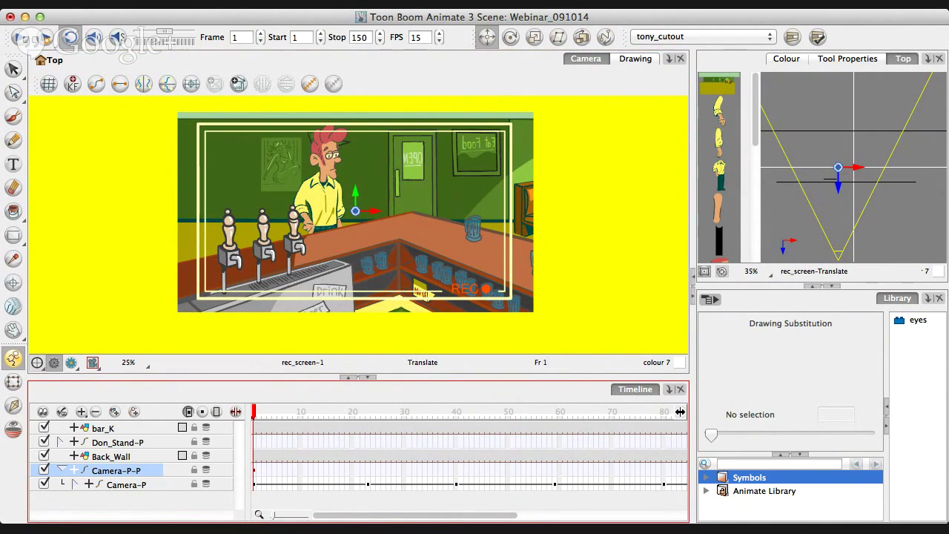
pyautogui.press('Return')
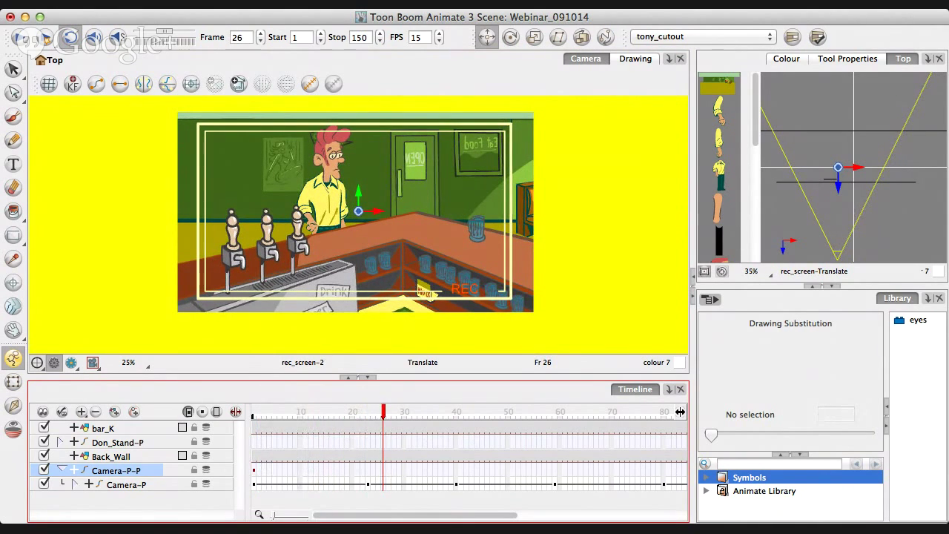
# Step frame by frame around frame 23 and play on to frame 100 to review the combined camera movement.
pyautogui.press('.')
pyautogui.press('.')
pyautogui.press('.')
pyautogui.press(',')
pyautogui.press(',')
pyautogui.press(',')
pyautogui.press(',')
pyautogui.press(',')
pyautogui.press(',')
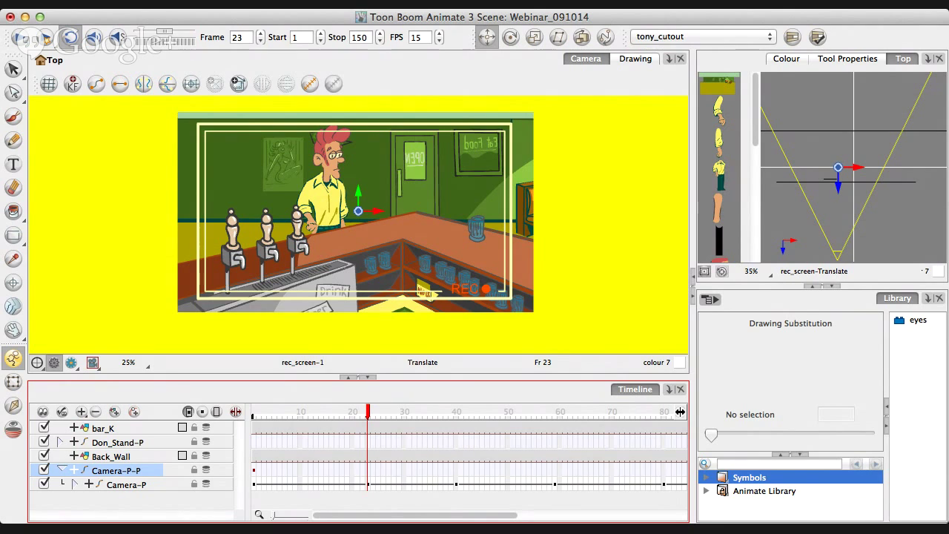
pyautogui.press('Return')
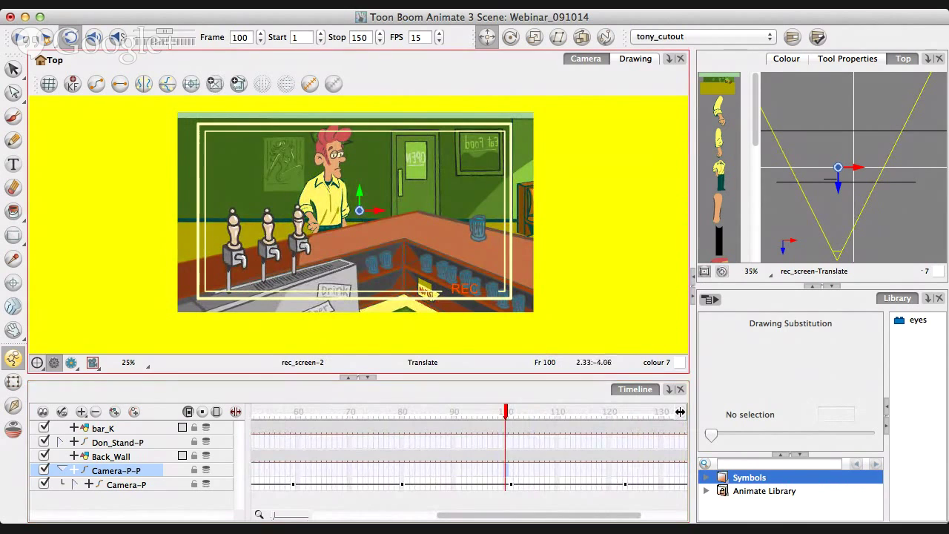
# At frame 100, shift the Camera-P-P peg sideways and push it in toward the bar to frame the man and the door.
pyautogui.moveTo(377, 211); pyautogui.dragTo(414, 208)
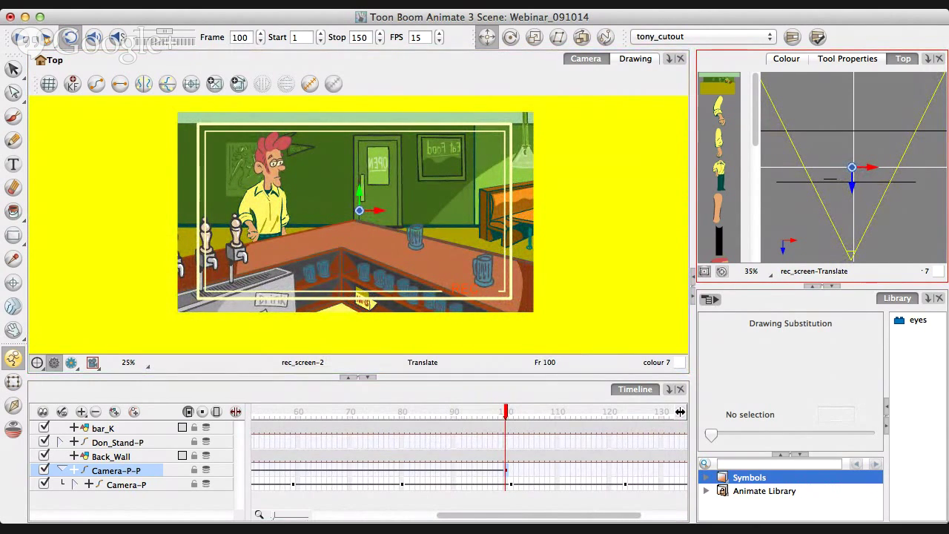
pyautogui.moveTo(852, 186); pyautogui.dragTo(852, 166)
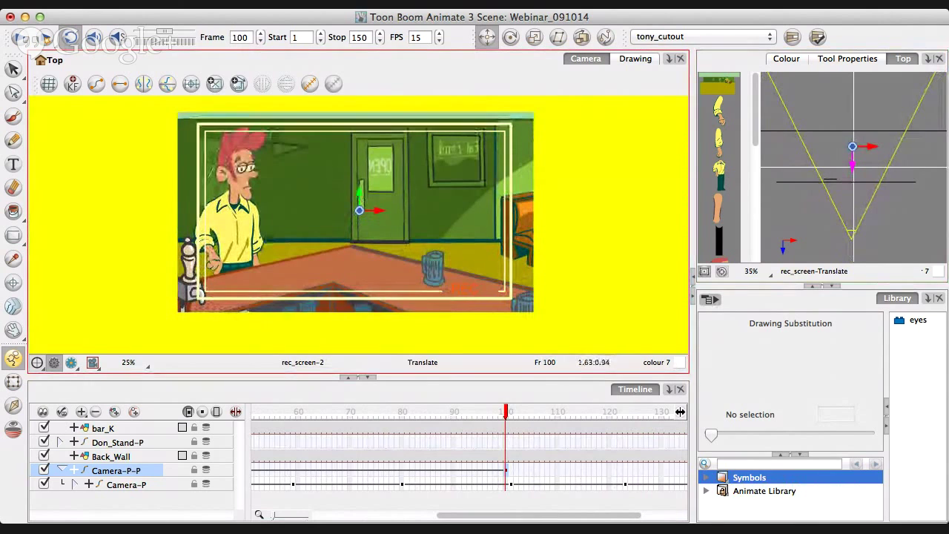
pyautogui.moveTo(852, 146); pyautogui.dragTo(849, 146)
pyautogui.click(680, 411)
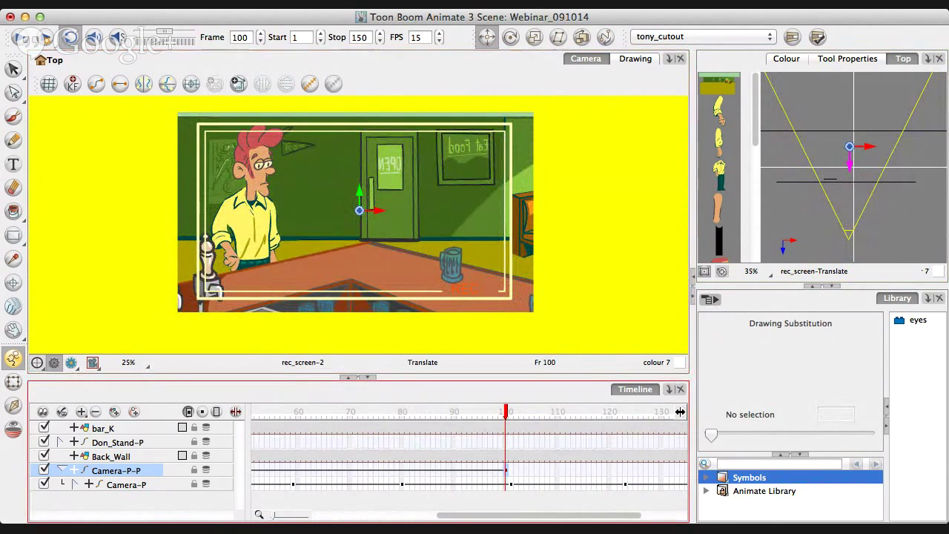
# Play the scene from frame 1 and check the handheld push-in up to frame 100, with the camera peg deselected.
pyautogui.hotkey('shift', ',')
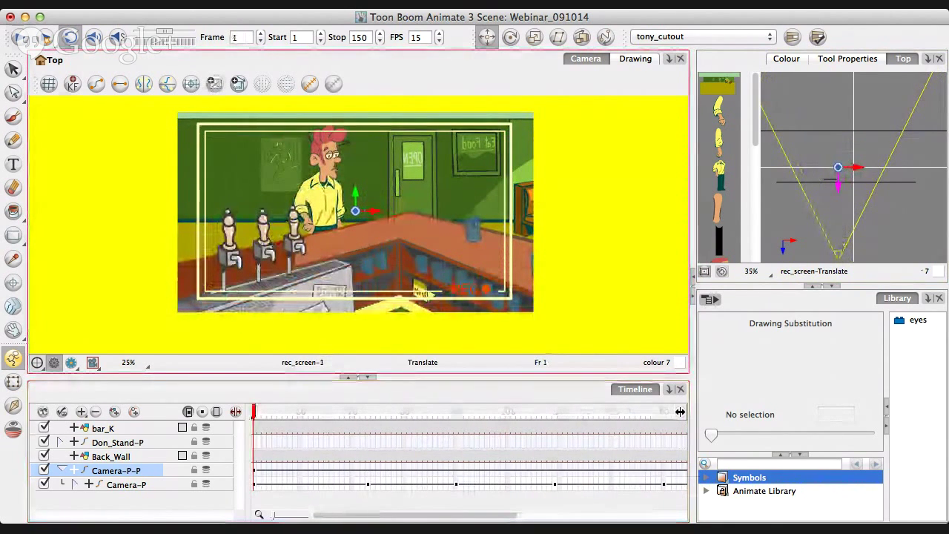
pyautogui.press('Return')
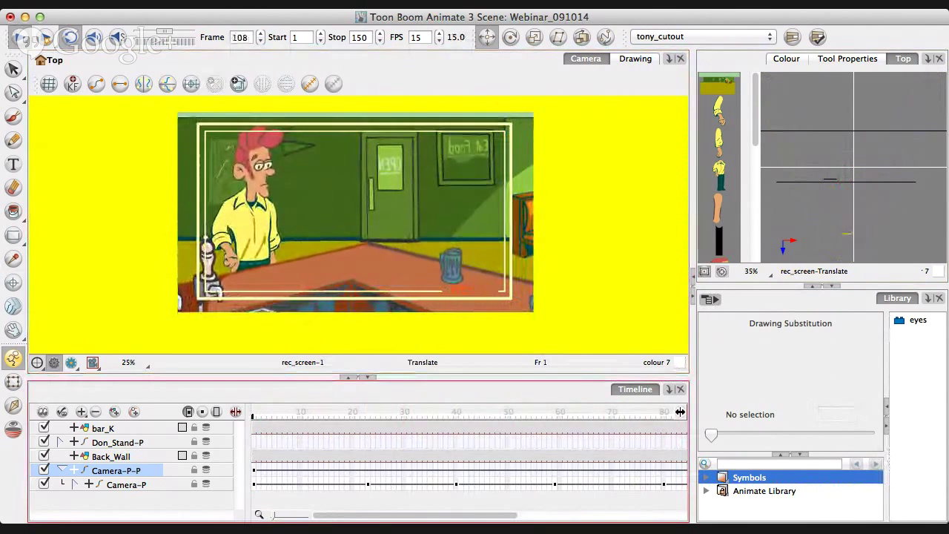
pyautogui.press('Return')
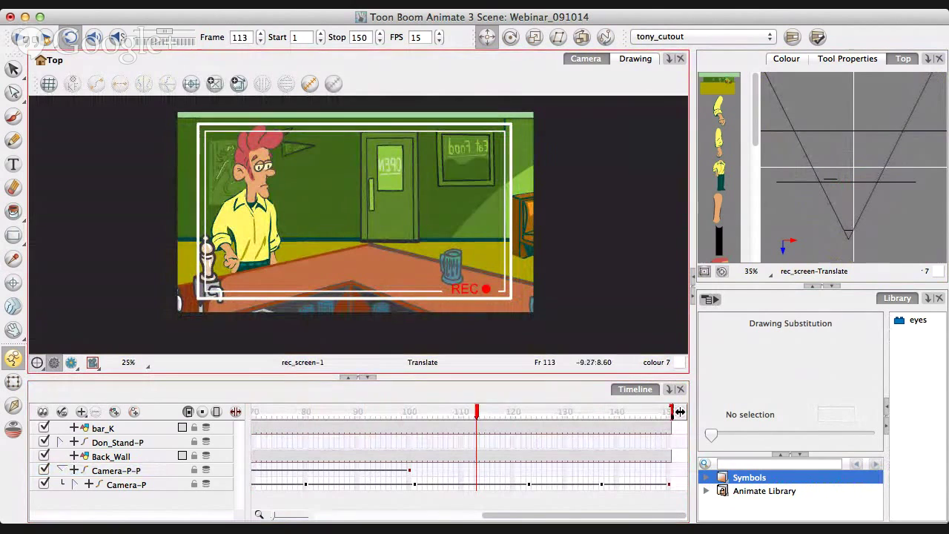
pyautogui.click(21, 37)
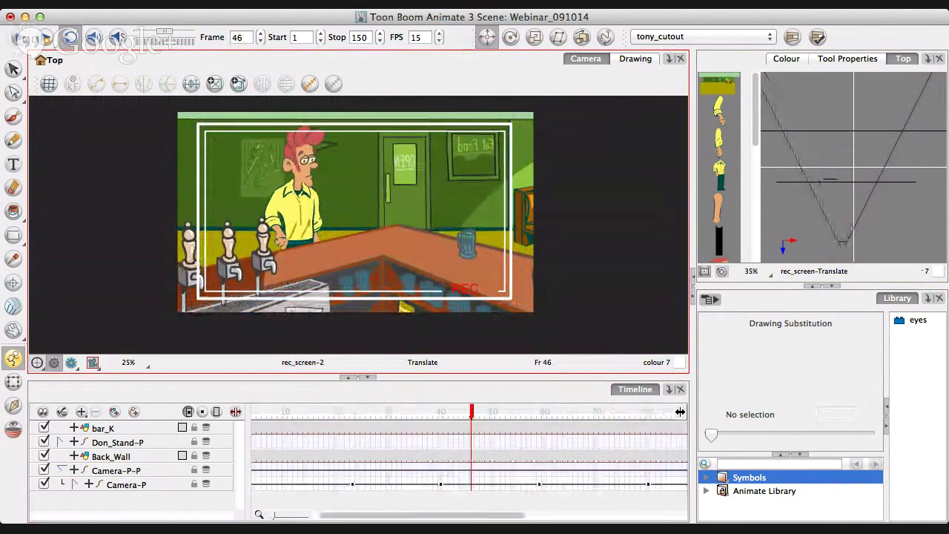
# Move to frame 110 and add a keyframe to the Camera-P-P peg.
pyautogui.click(680, 411)
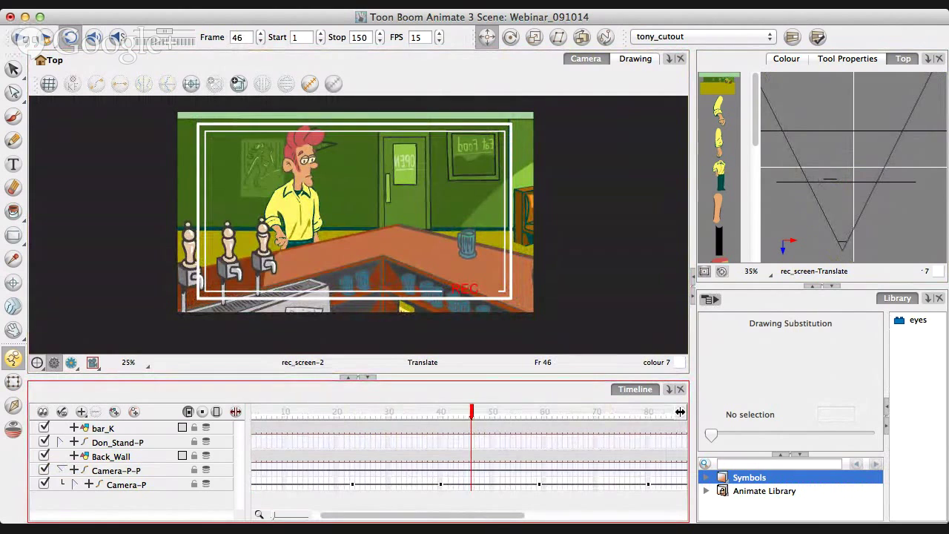
pyautogui.hscroll(-2, 680, 412)
pyautogui.hscroll(10, 468, 452)
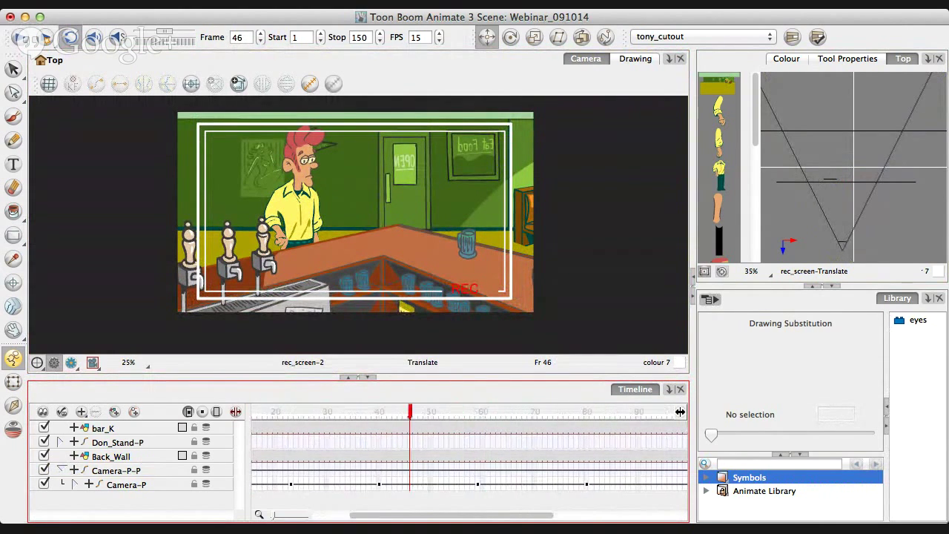
pyautogui.click(482, 412)
pyautogui.moveTo(481, 412); pyautogui.dragTo(585, 412)
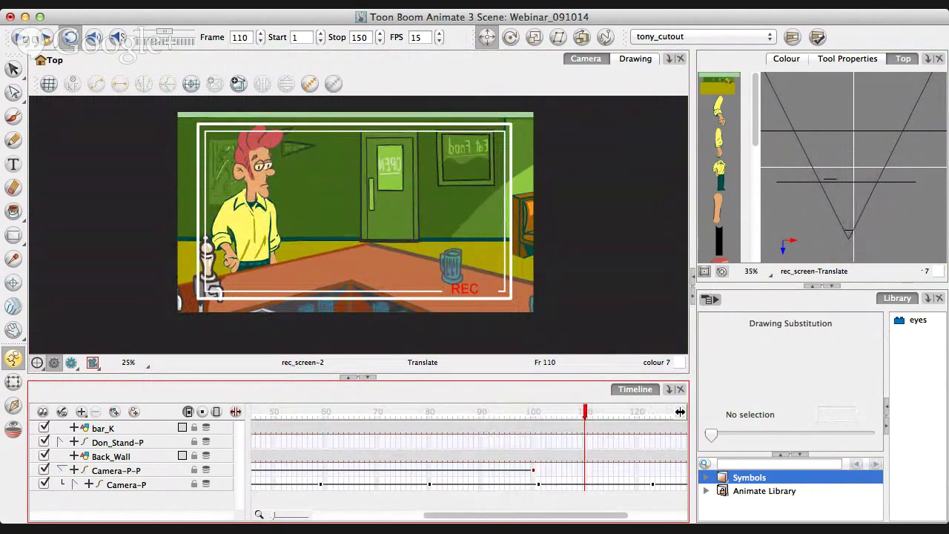
pyautogui.click(115, 471)
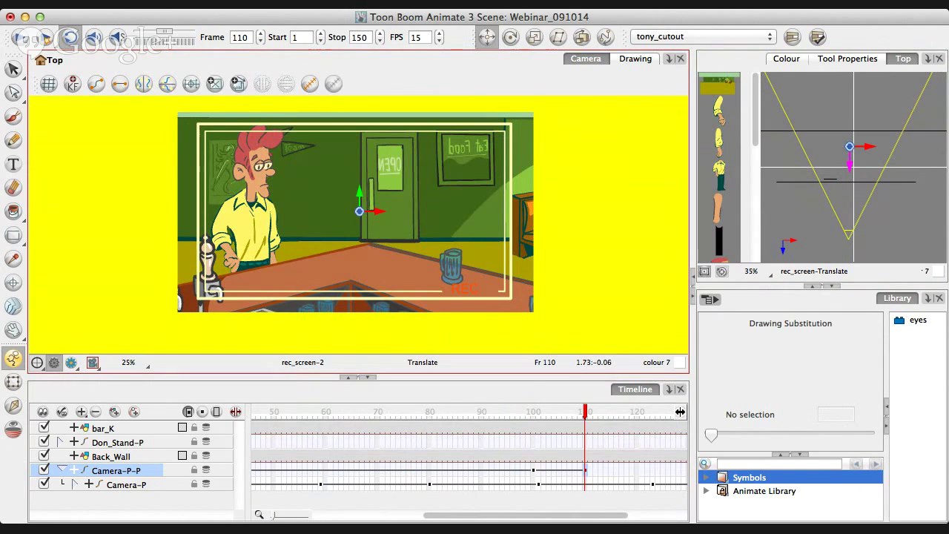
# At frame 110, shift the Camera-P-P peg left, push it in and raise it for a close-up of the man's face.
pyautogui.moveTo(381, 211); pyautogui.dragTo(329, 213)
pyautogui.moveTo(835, 164); pyautogui.dragTo(836, 142)
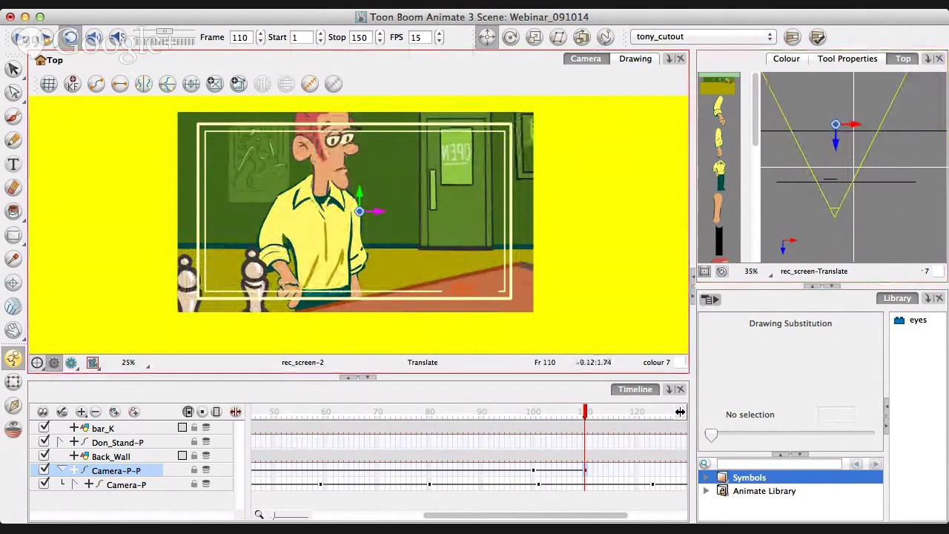
pyautogui.moveTo(360, 191); pyautogui.dragTo(359, 170)
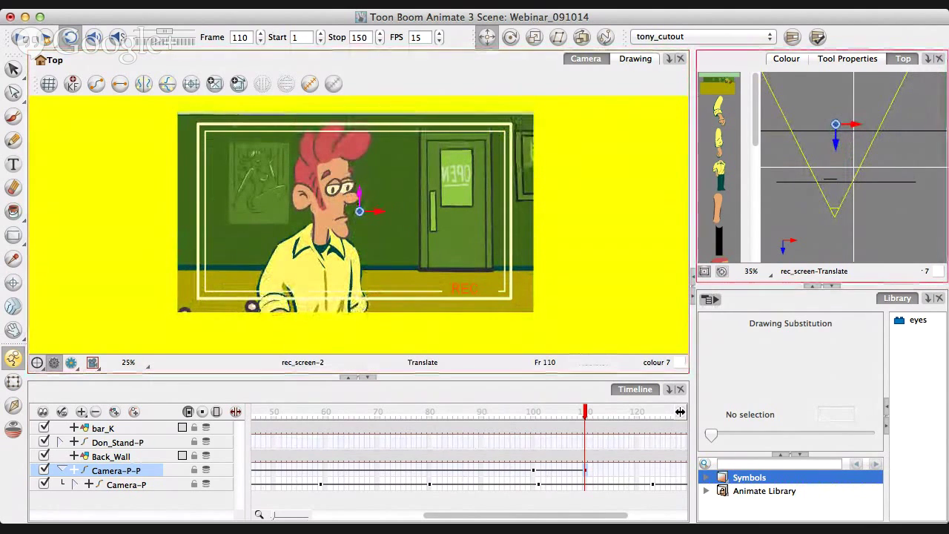
pyautogui.moveTo(836, 141); pyautogui.dragTo(835, 136)
pyautogui.moveTo(359, 195); pyautogui.dragTo(360, 187)
pyautogui.click(680, 412)
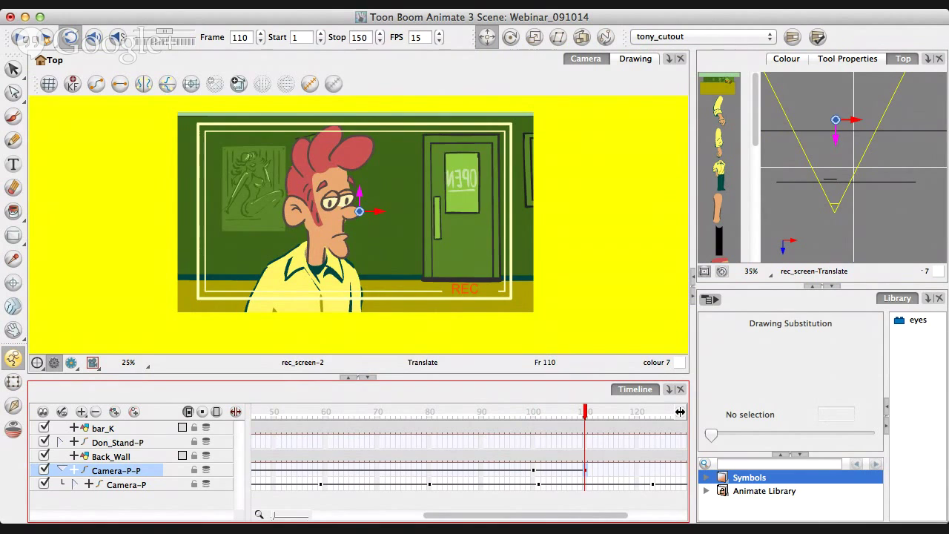
# Step back from frame 110 to 100 and forward again to review the move into the close-up.
pyautogui.press(',')
pyautogui.press(',')
pyautogui.press(',')
pyautogui.press(',')
pyautogui.press(',')
pyautogui.press(',')
pyautogui.press(',')
pyautogui.press(',')
pyautogui.press(',')
pyautogui.press(',')
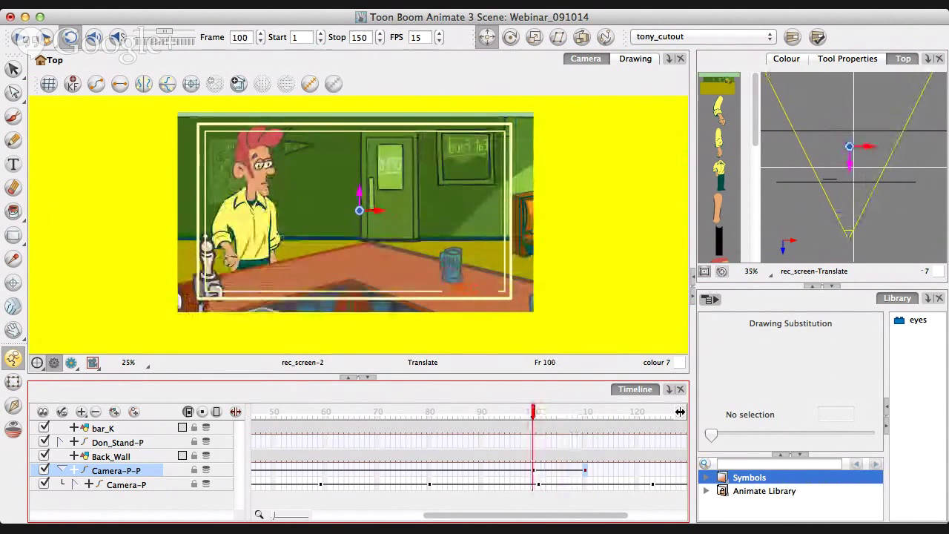
pyautogui.press('.')
pyautogui.press('.')
pyautogui.press('.')
pyautogui.press('.')
pyautogui.press('.')
pyautogui.press('.')
pyautogui.press('.')
pyautogui.press('.')
pyautogui.press('.')
pyautogui.press('.')
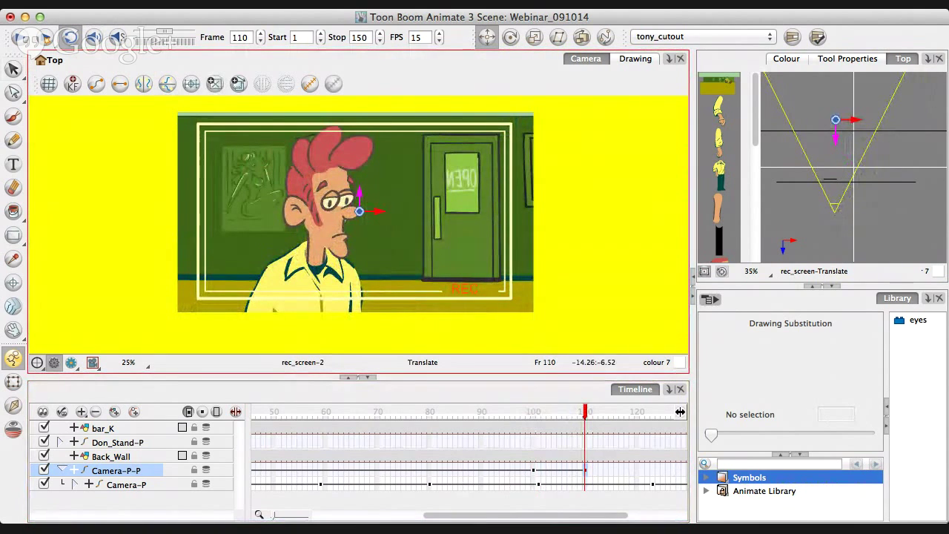
# Play the whole scene from frame 1 to review the camera move through the close-up.
pyautogui.hotkey('shift', ',')
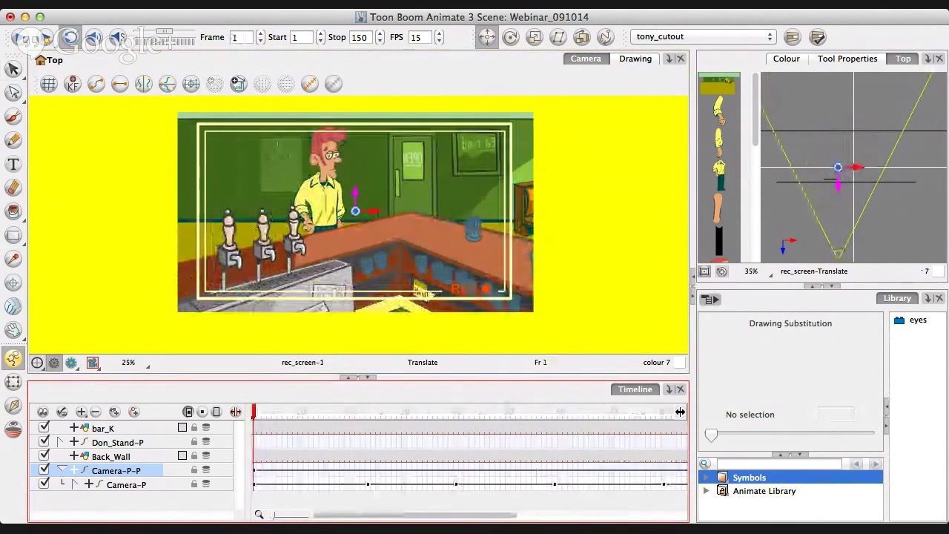
pyautogui.press('Return')
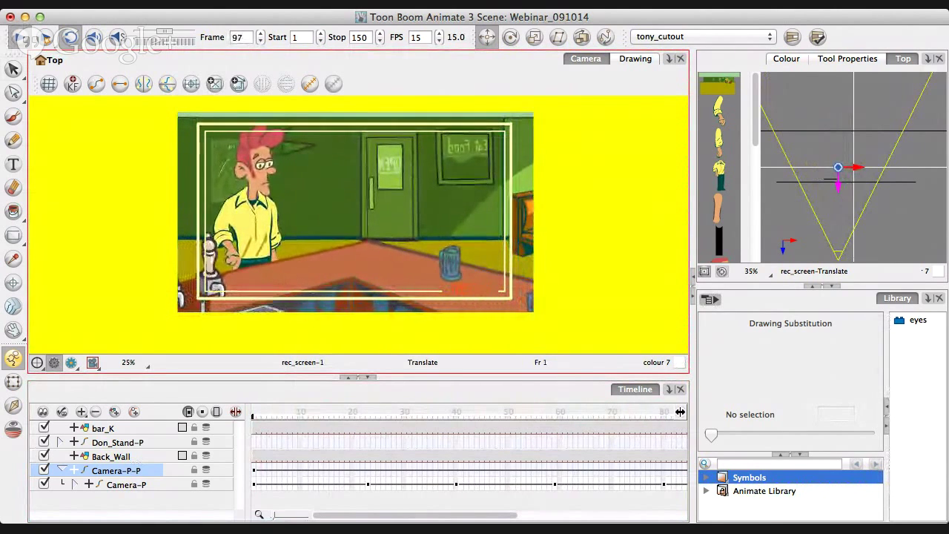
pyautogui.press('Return')
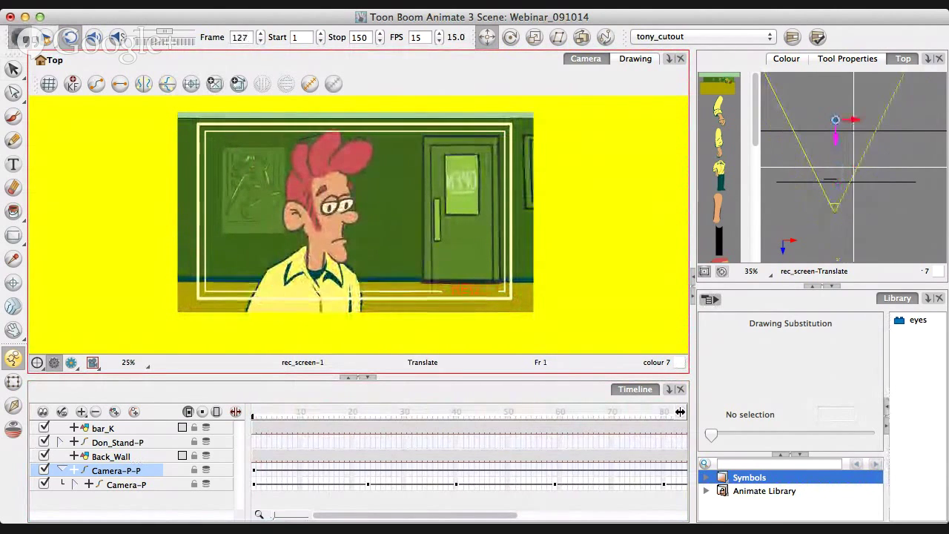
# Remove the interpolation between the Camera-P-P keyframes at frames 100 and 110 to make a hard cut, and review the playback.
pyautogui.click(409, 470)
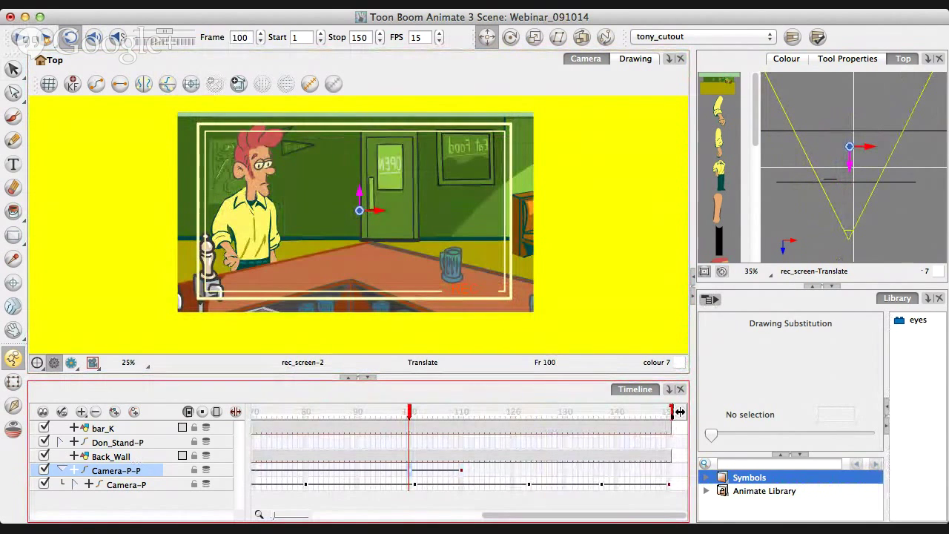
pyautogui.moveTo(409, 411)
pyautogui.mouseDown()
pyautogui.moveTo(446, 412)
pyautogui.moveTo(410, 412)
pyautogui.mouseUp()
pyautogui.press('F6')
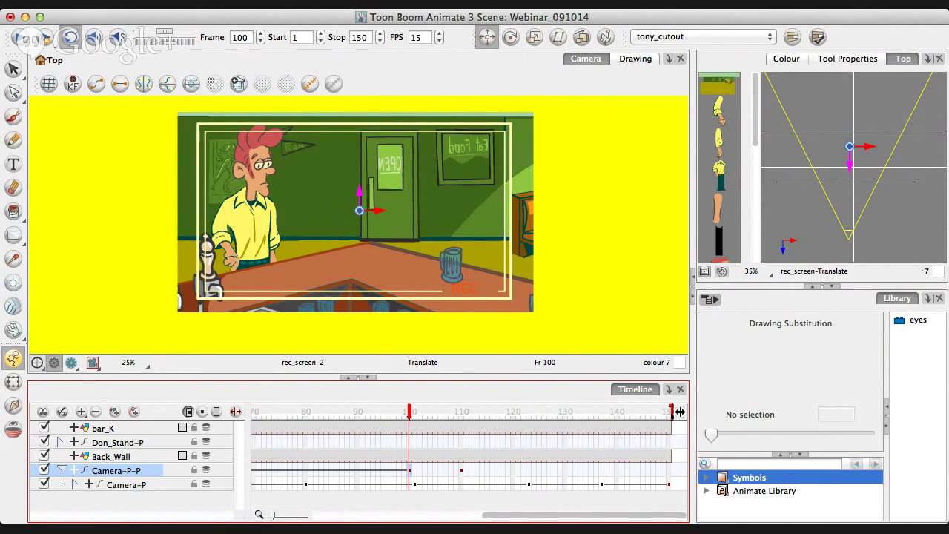
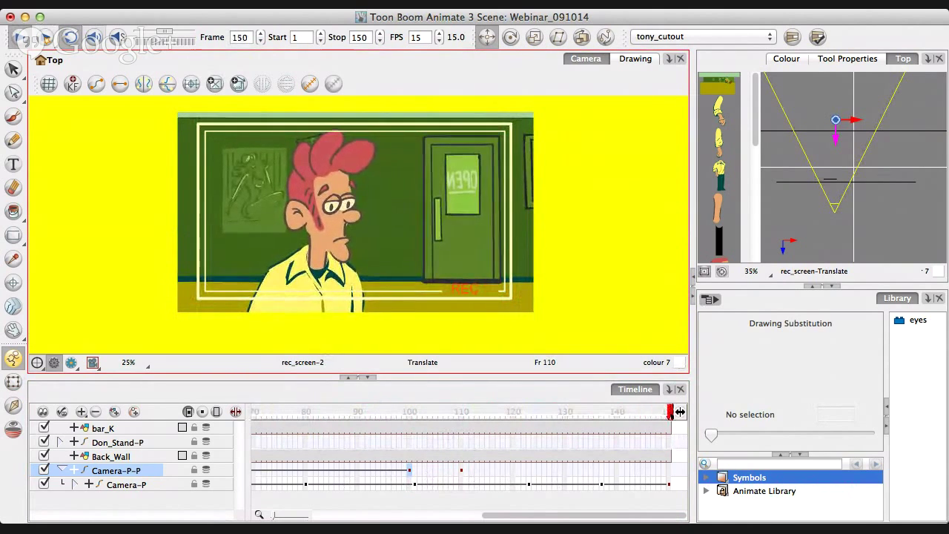
pyautogui.press('Return')
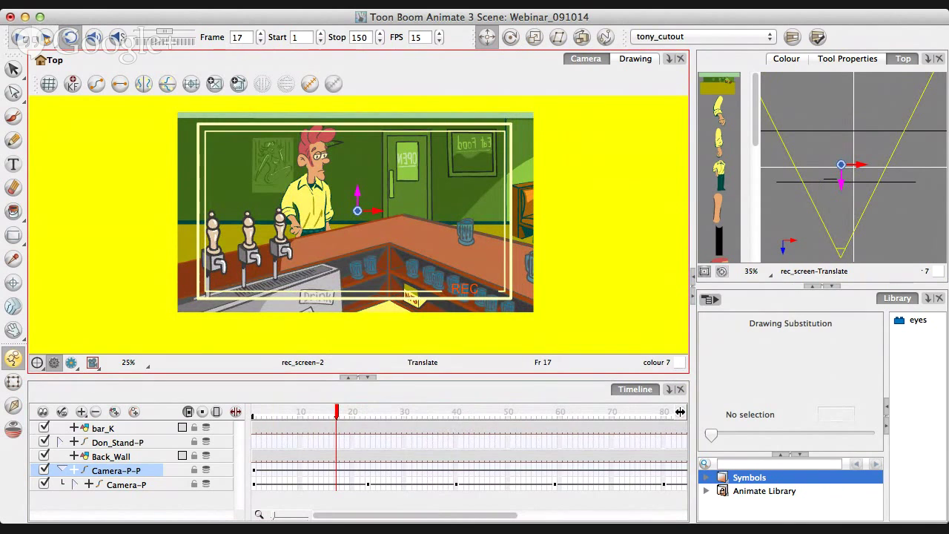
pyautogui.click(116, 471)
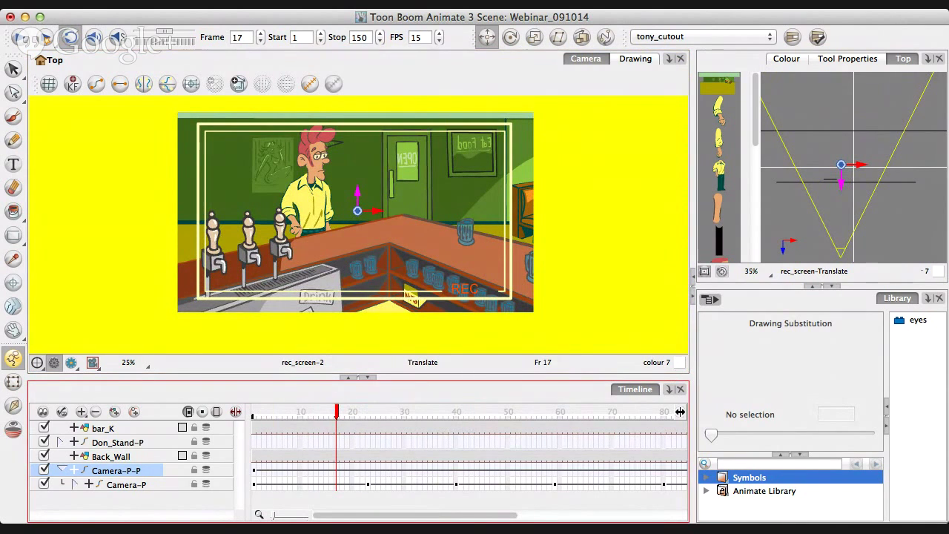
# At frame 50, rotate the Camera-P-P peg slightly to tilt the shot.
pyautogui.press('Return')
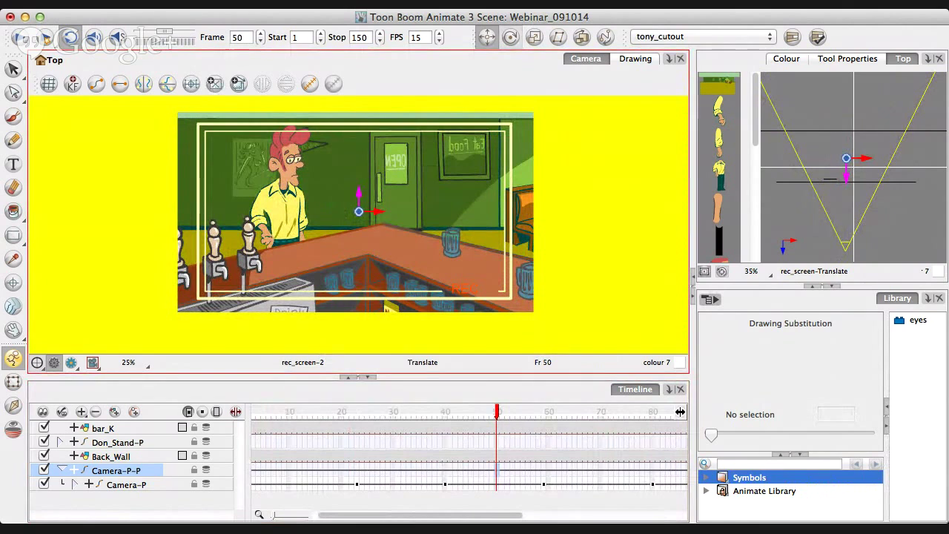
pyautogui.hotkey('alt', '3')
pyautogui.moveTo(369, 212); pyautogui.dragTo(375, 204)
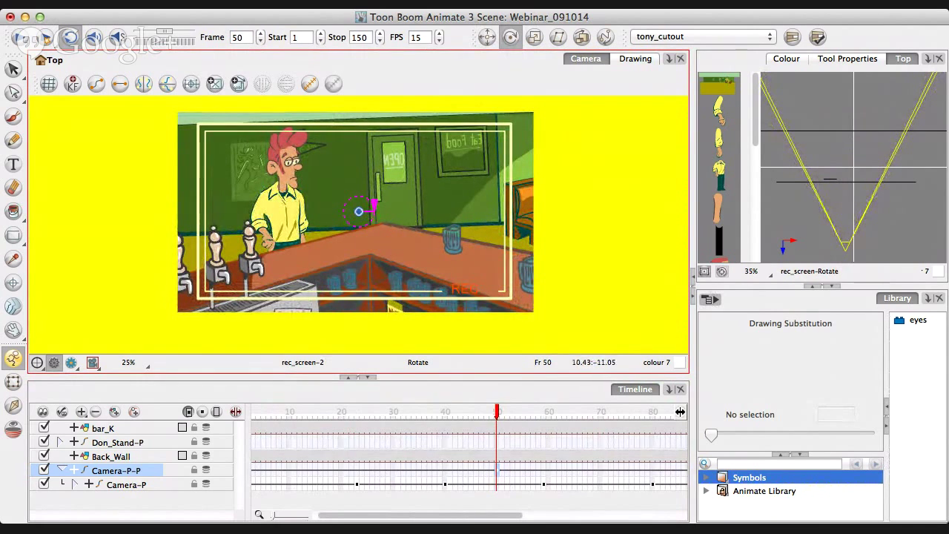
# Step back from frame 50 to frame 1 and forward to frame 59 to review the camera tilt.
pyautogui.press(',')
pyautogui.press(',')
pyautogui.press(',')
pyautogui.press(',')
pyautogui.press(',')
pyautogui.press(',')
pyautogui.press(',')
pyautogui.press(',')
pyautogui.press(',')
pyautogui.press(',')
pyautogui.press(',')
pyautogui.press(',')
pyautogui.press(',')
pyautogui.press(',')
pyautogui.press(',')
pyautogui.press(',')
pyautogui.press(',')
pyautogui.press(',')
pyautogui.press(',')
pyautogui.press(',')
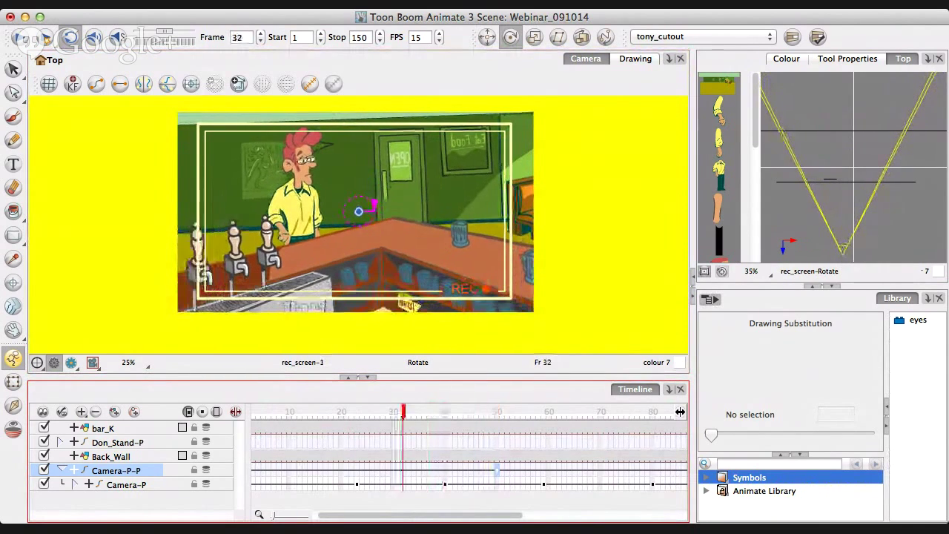
pyautogui.press(',')
pyautogui.press(',')
pyautogui.press(',')
pyautogui.press(',')
pyautogui.press(',')
pyautogui.press(',')
pyautogui.press(',')
pyautogui.press(',')
pyautogui.press(',')
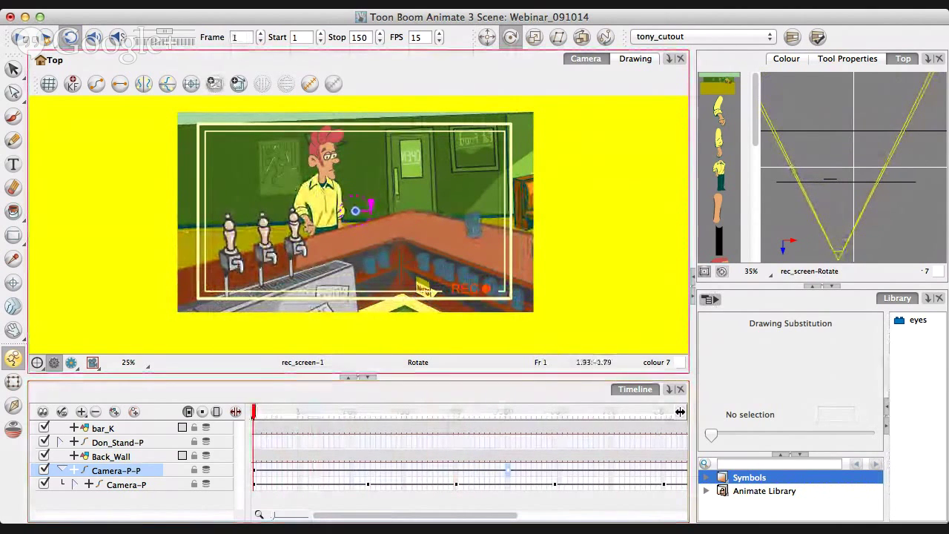
pyautogui.press('.')
pyautogui.press('.')
pyautogui.press('.')
pyautogui.press('.')
pyautogui.press('.')
pyautogui.press('.')
pyautogui.press('.')
pyautogui.press('.')
pyautogui.press('.')
pyautogui.press('.')
pyautogui.press('.')
pyautogui.press('.')
pyautogui.press('.')
pyautogui.press('.')
pyautogui.press('.')
pyautogui.press('.')
pyautogui.press('.')
pyautogui.press('.')
pyautogui.press('.')
pyautogui.press('.')
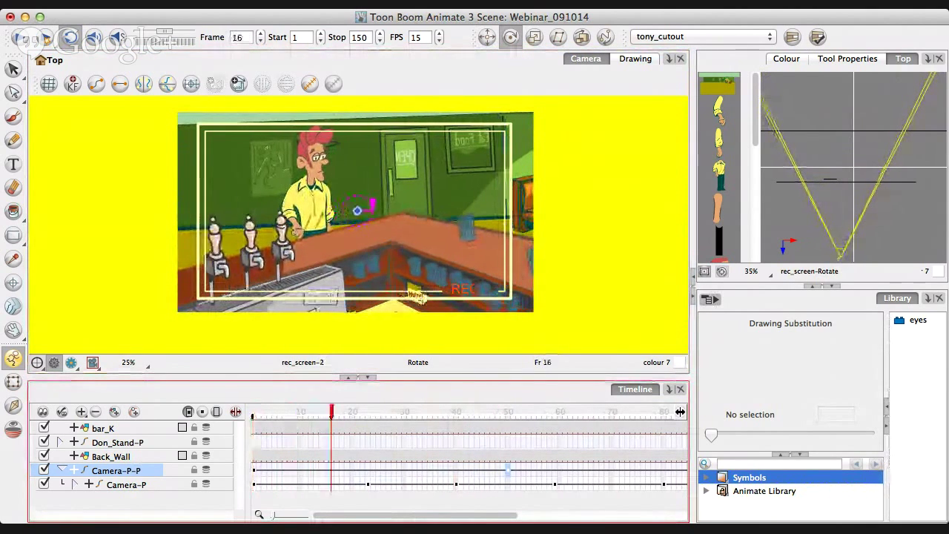
pyautogui.press('.')
pyautogui.press('.')
pyautogui.press('.')
pyautogui.press('.')
pyautogui.press('.')
pyautogui.press('.')
pyautogui.press('.')
pyautogui.press('.')
pyautogui.press('.')
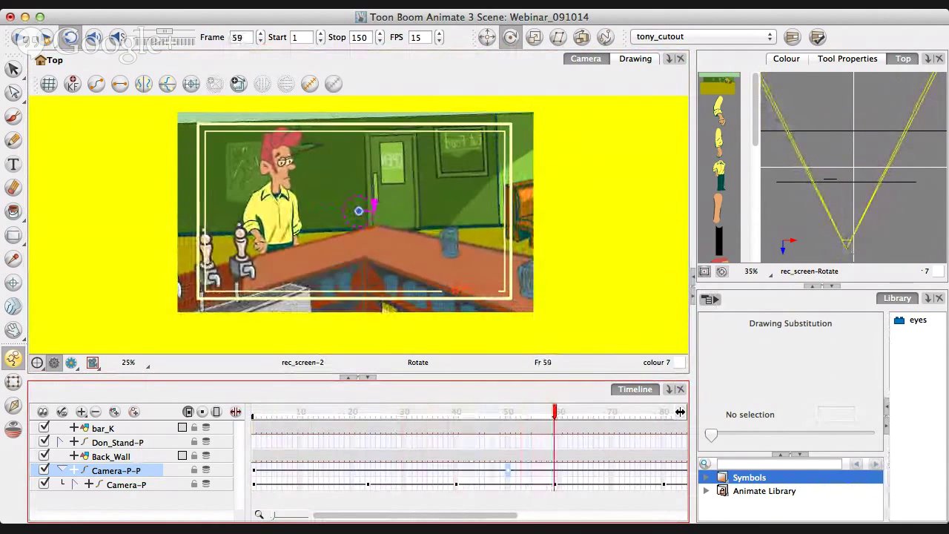
# Return to frame 50 and rotate the Camera-P-P peg clockwise past level to tilt the shot the opposite way.
pyautogui.press(',')
pyautogui.press(',')
pyautogui.press(',')
pyautogui.press(',')
pyautogui.press(',')
pyautogui.press(',')
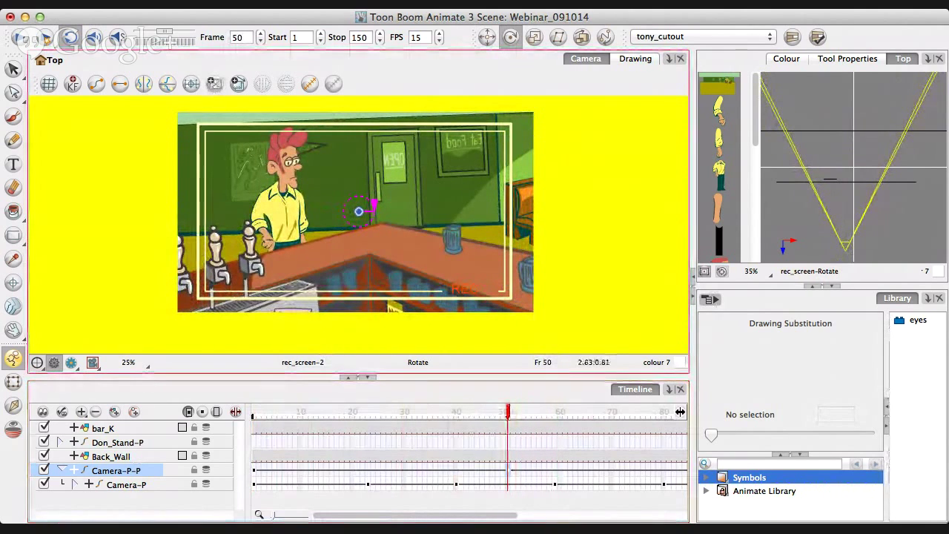
pyautogui.moveTo(374, 204); pyautogui.dragTo(373, 217)
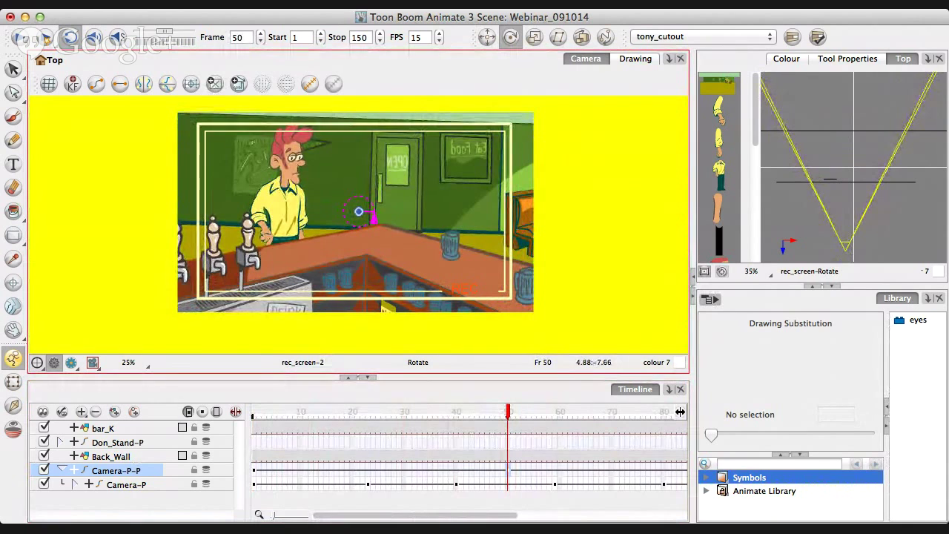
# Play the scene from frame 1 to review the adjusted camera tilt around frame 50.
pyautogui.moveTo(508, 412); pyautogui.dragTo(253, 412)
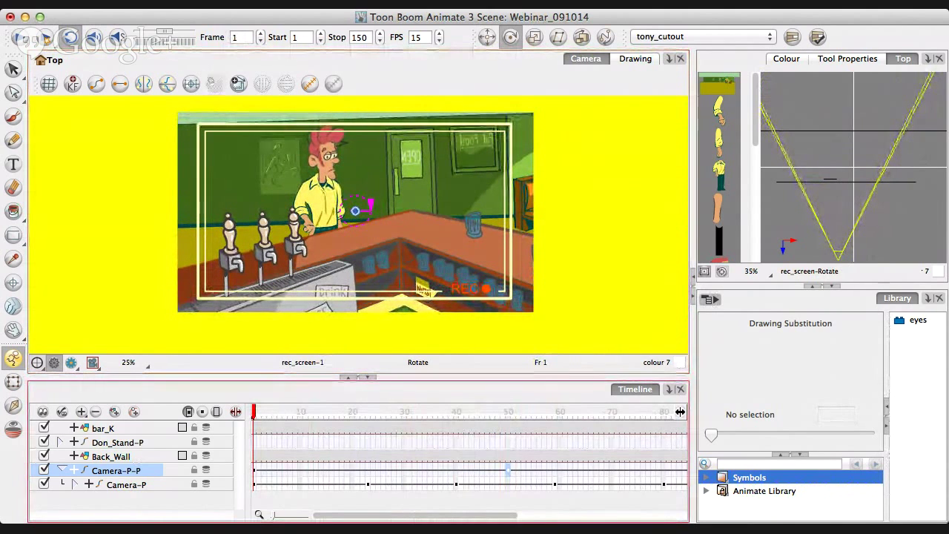
pyautogui.press('Return')
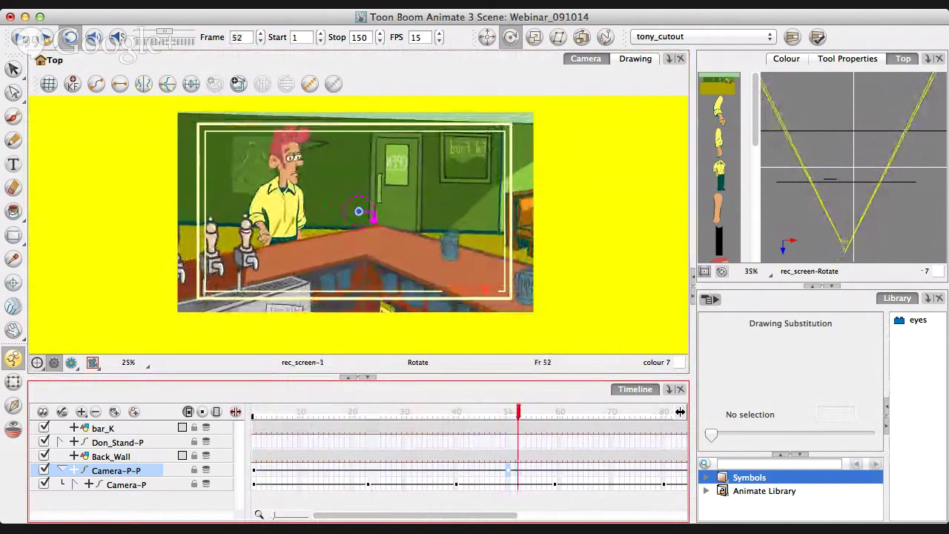
pyautogui.moveTo(554, 412); pyautogui.dragTo(622, 413)
pyautogui.press('Return')
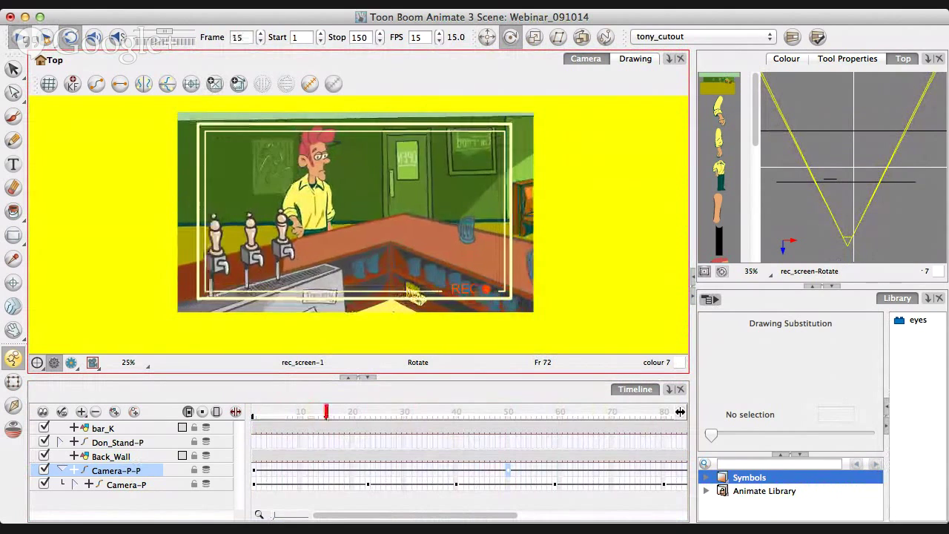
pyautogui.press('Return')
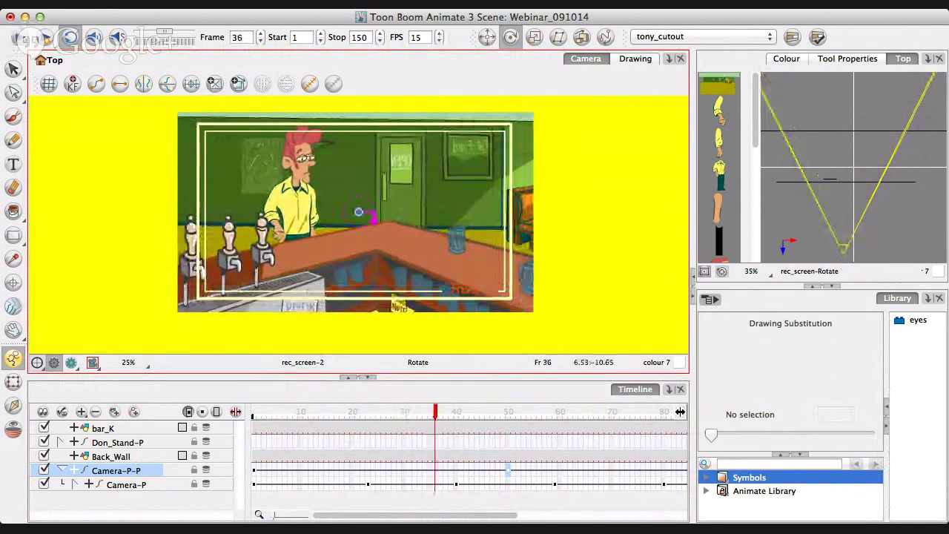
# At frame 110, move the Camera-P-P peg slightly forward in the Top view to tighten the close-up on the character.
pyautogui.click(435, 412)
pyautogui.hscroll(10, 680, 412)
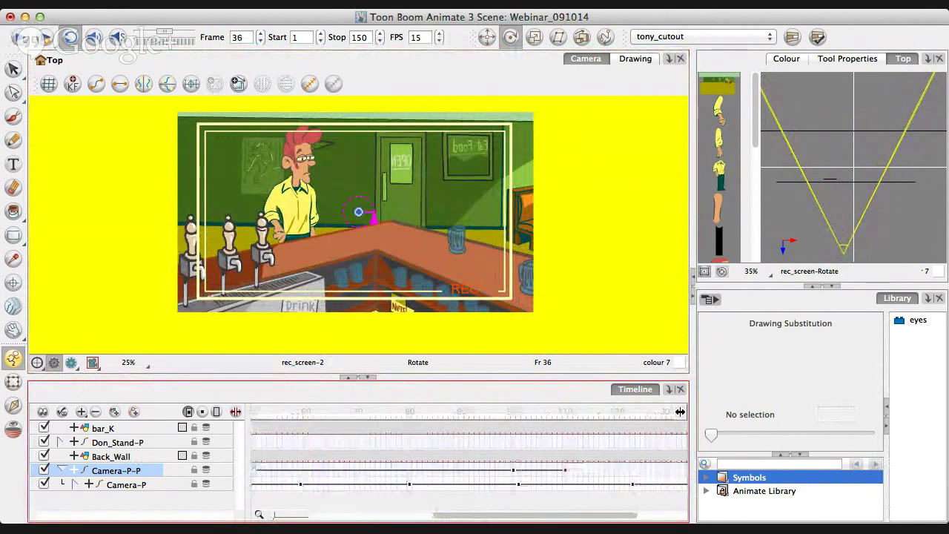
pyautogui.click(553, 470)
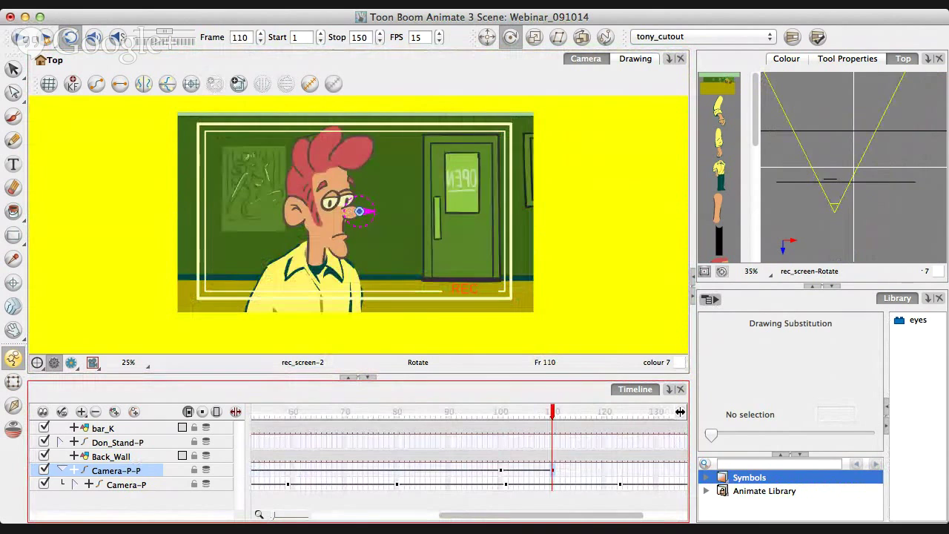
pyautogui.hotkey('alt', '2')
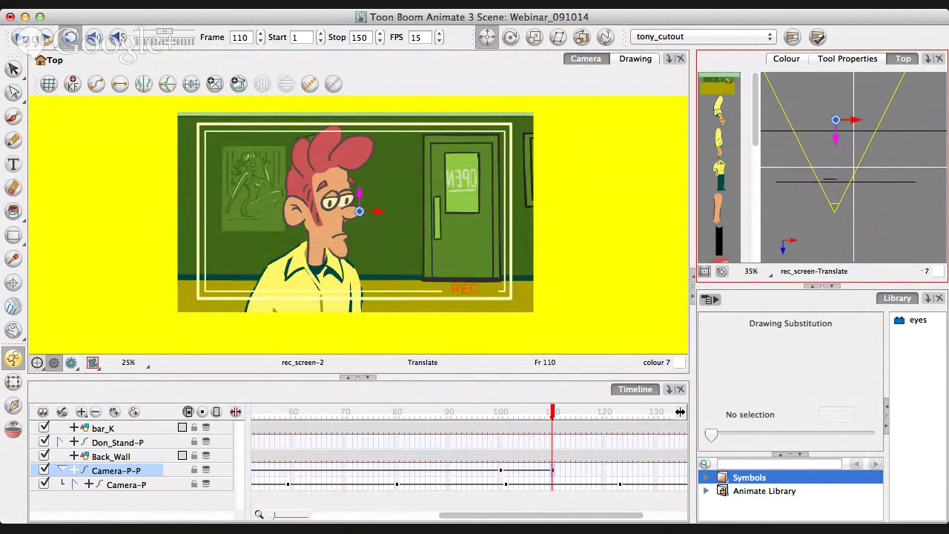
pyautogui.moveTo(835, 120); pyautogui.dragTo(834, 100)
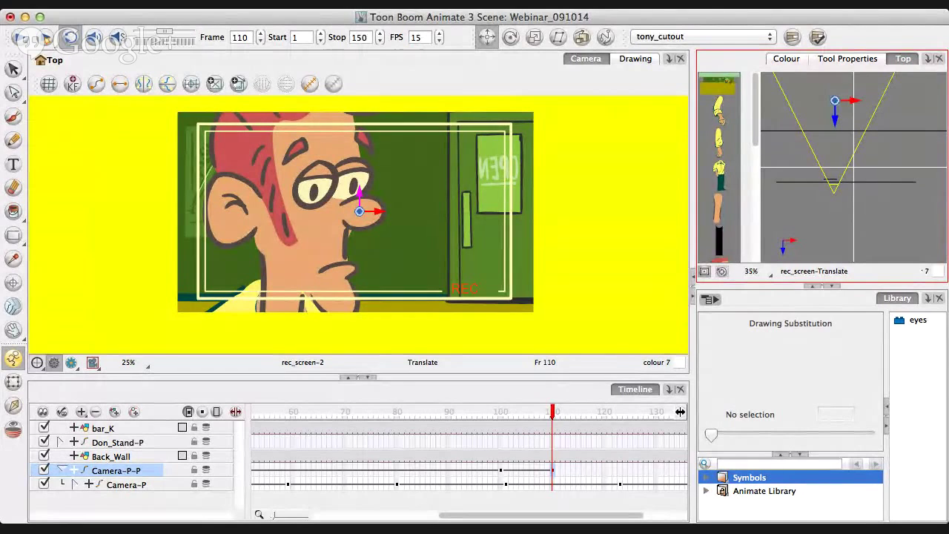
pyautogui.moveTo(835, 119); pyautogui.dragTo(834, 117)
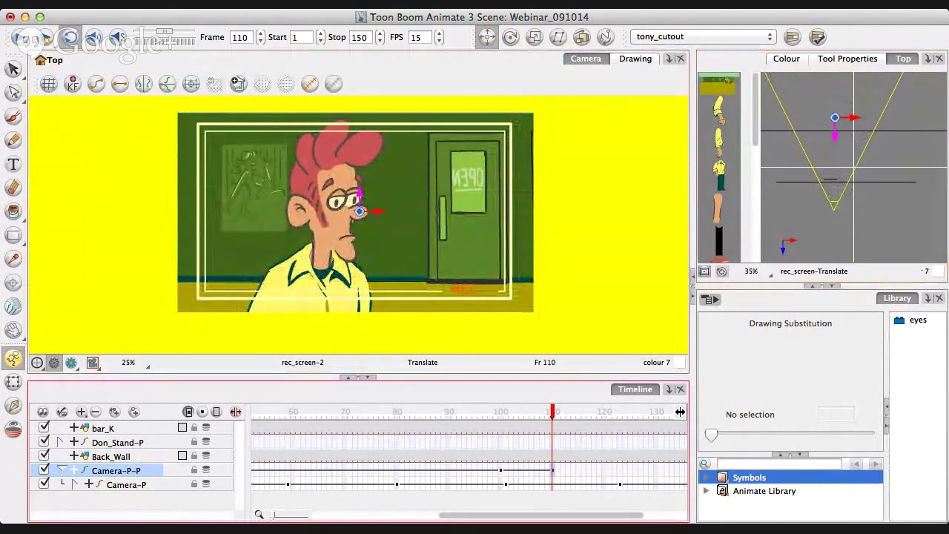
# Check the close-up through frame 150, return to frame 1 and deselect all layers.
pyautogui.moveTo(553, 411); pyautogui.dragTo(671, 411)
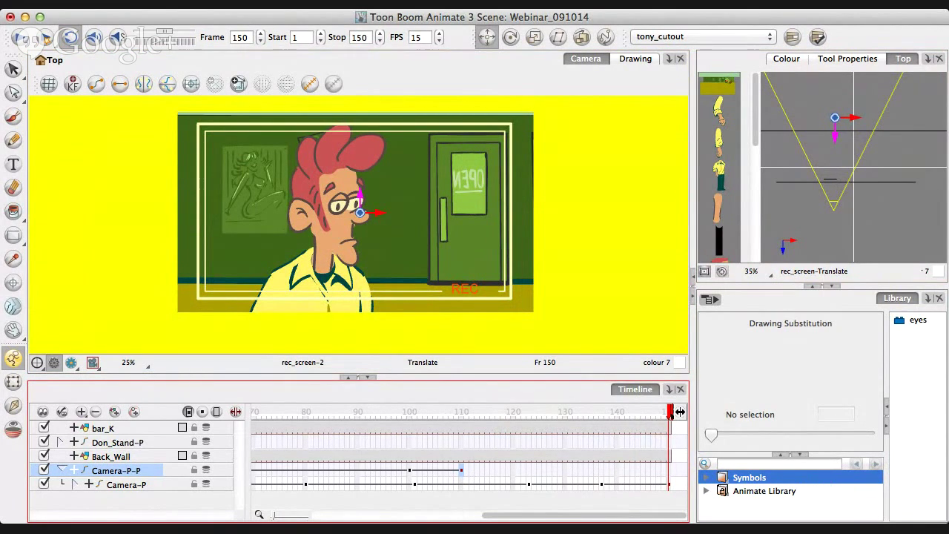
pyautogui.moveTo(669, 412); pyautogui.dragTo(253, 411)
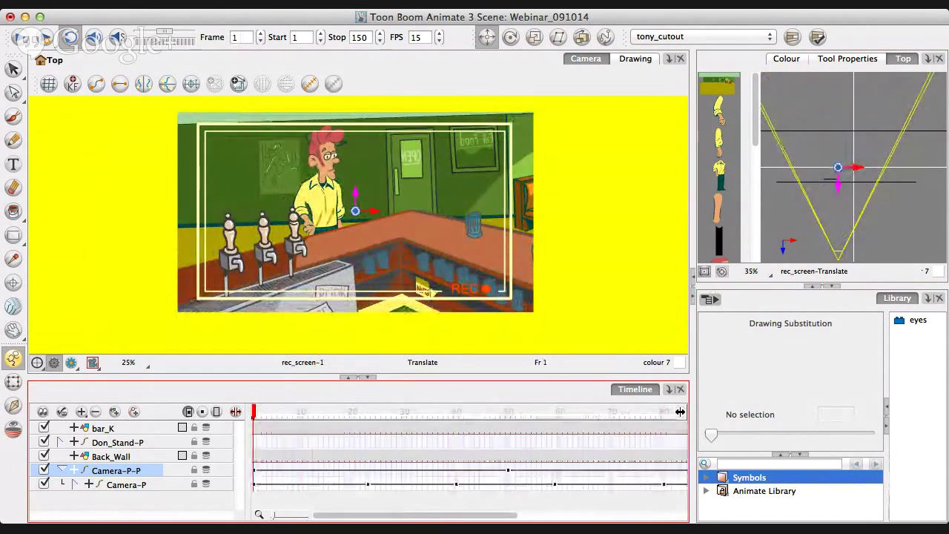
pyautogui.click(103, 428)
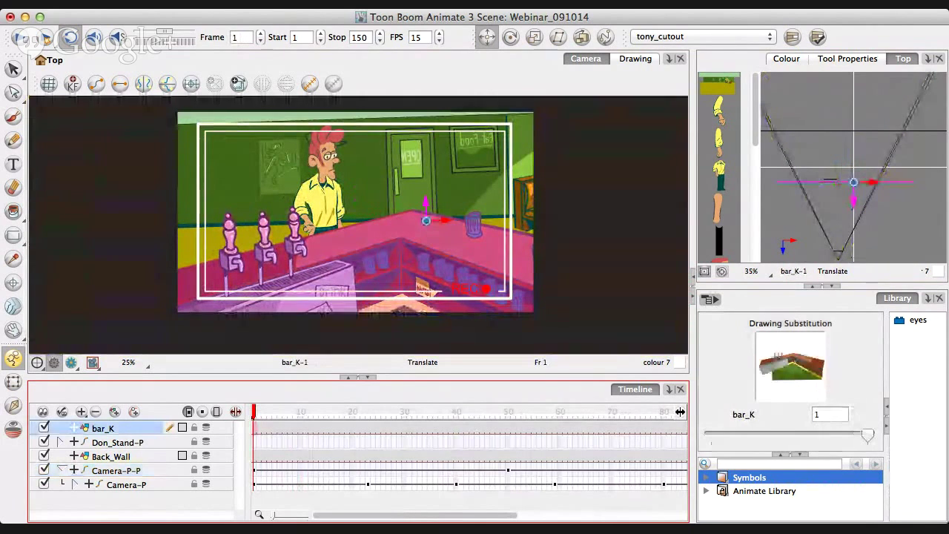
pyautogui.click(13, 358)
pyautogui.press('Escape')
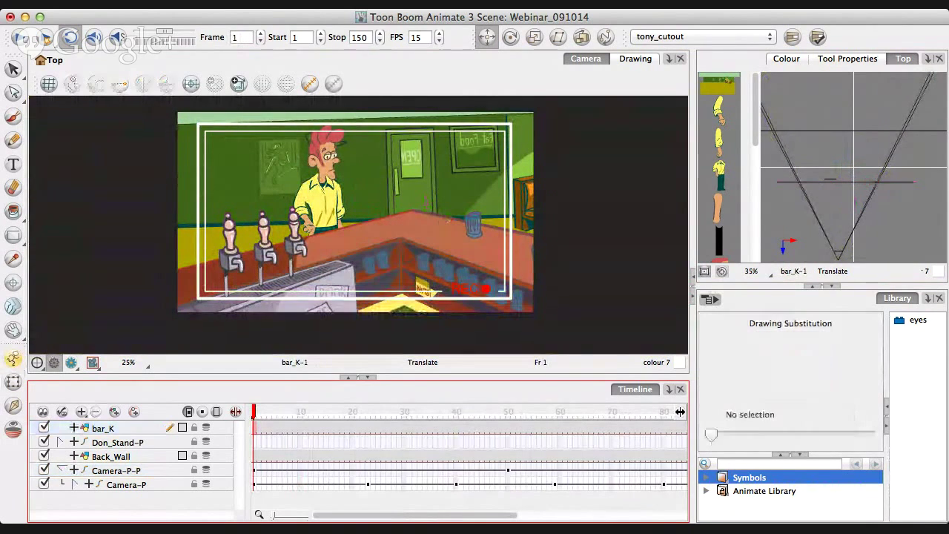
# Play and scrub the whole scene from frame 1 to review the camera animation with nothing selected.
pyautogui.press('Return')
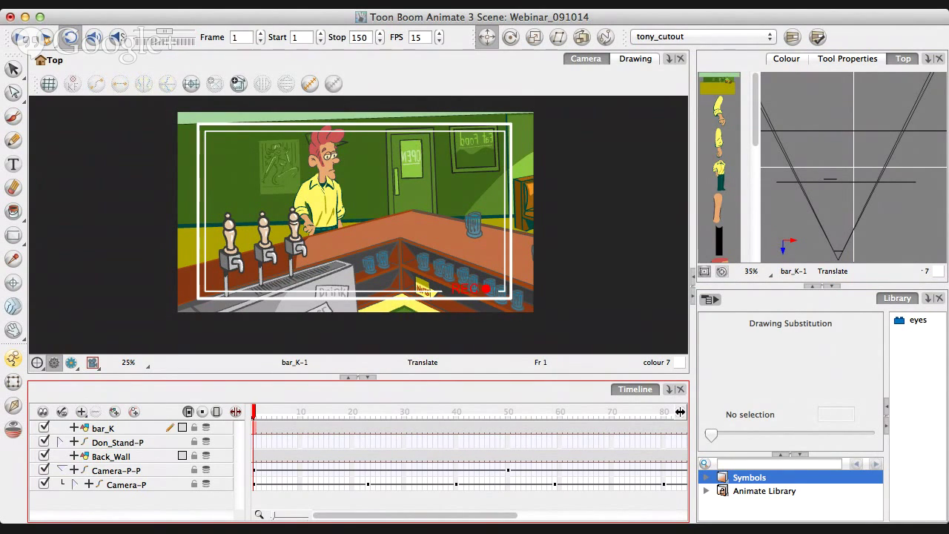
pyautogui.click(791, 371)
pyautogui.moveTo(254, 412); pyautogui.dragTo(389, 412)
pyautogui.moveTo(680, 411); pyautogui.dragTo(254, 412)
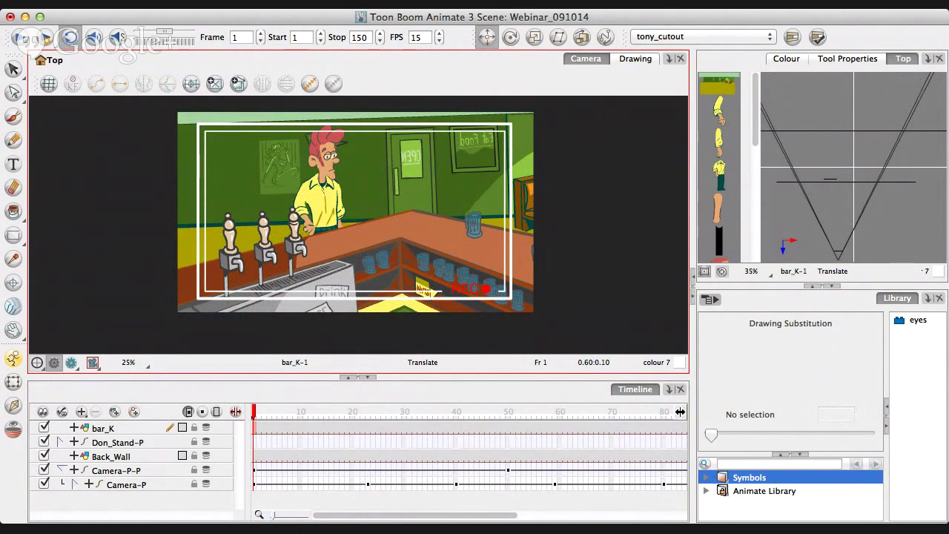
pyautogui.click(680, 412)
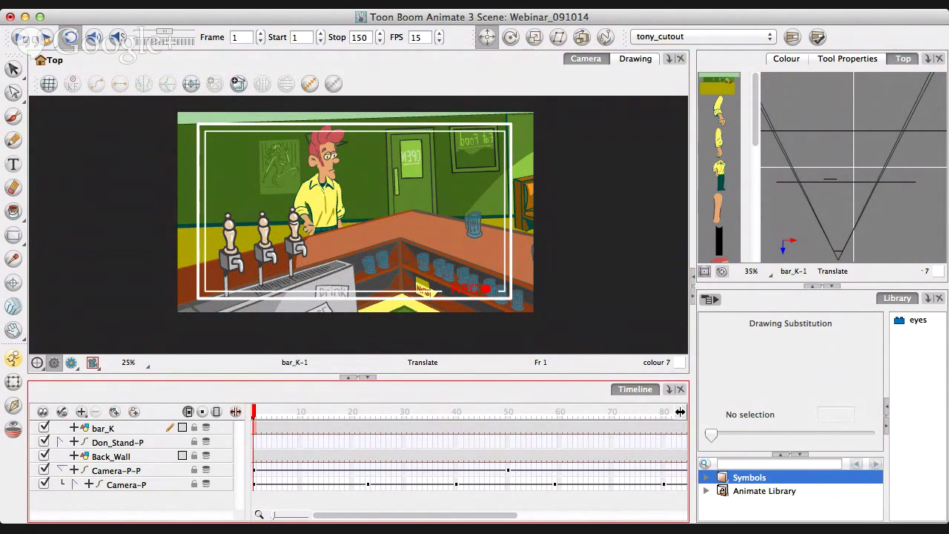